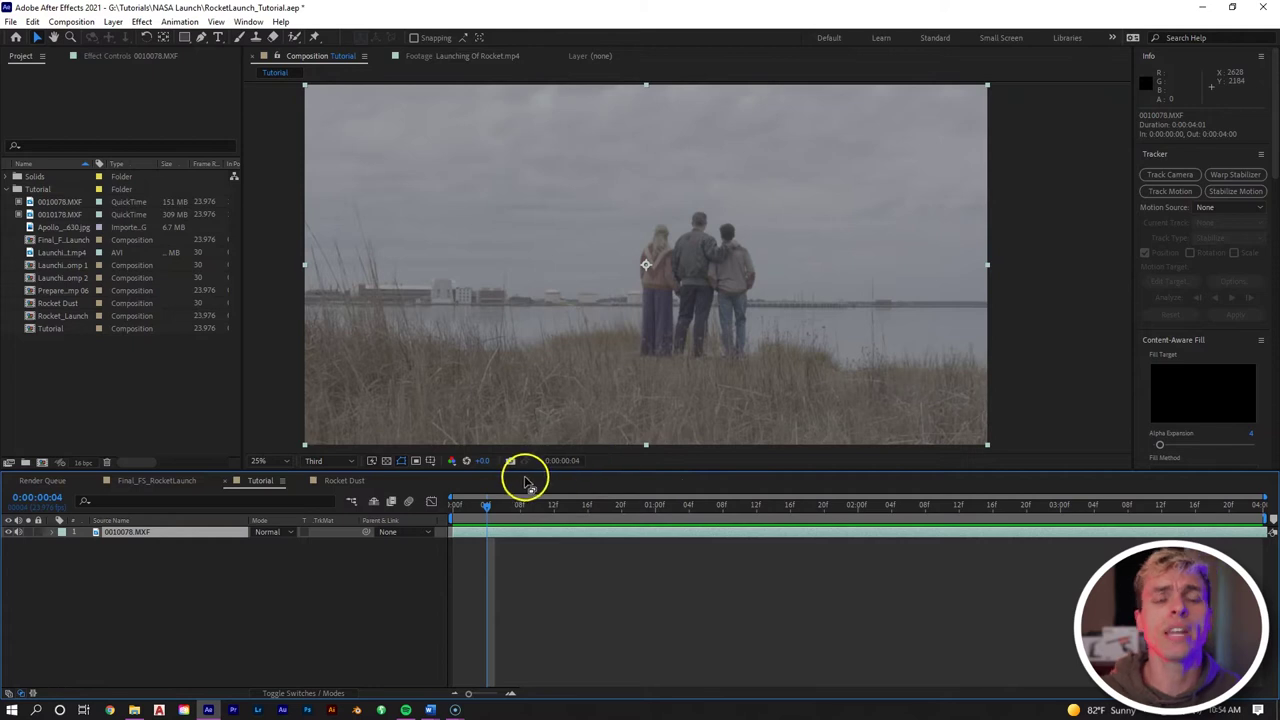
# Step: Move the Tutorial composition to 0:00:00:20 and set its preview resolution to Full
pyautogui.moveTo(486, 507); pyautogui.dragTo(622, 497)
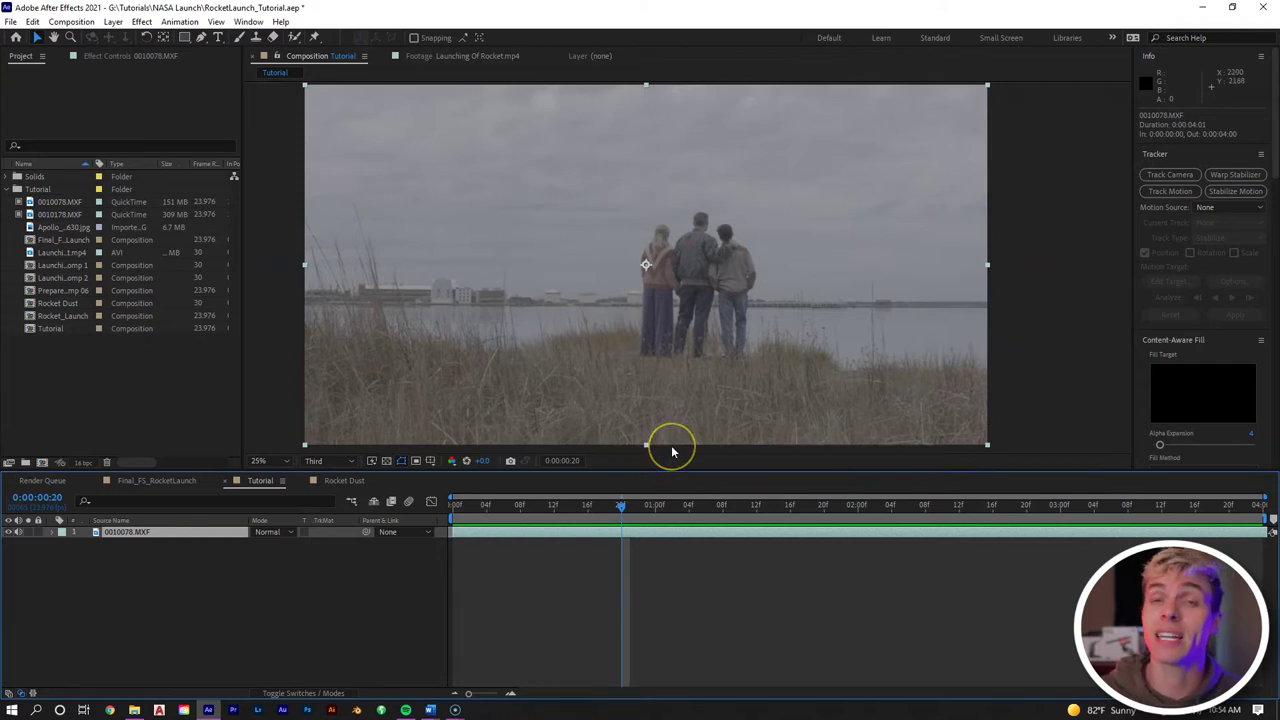
pyautogui.click(634, 364)
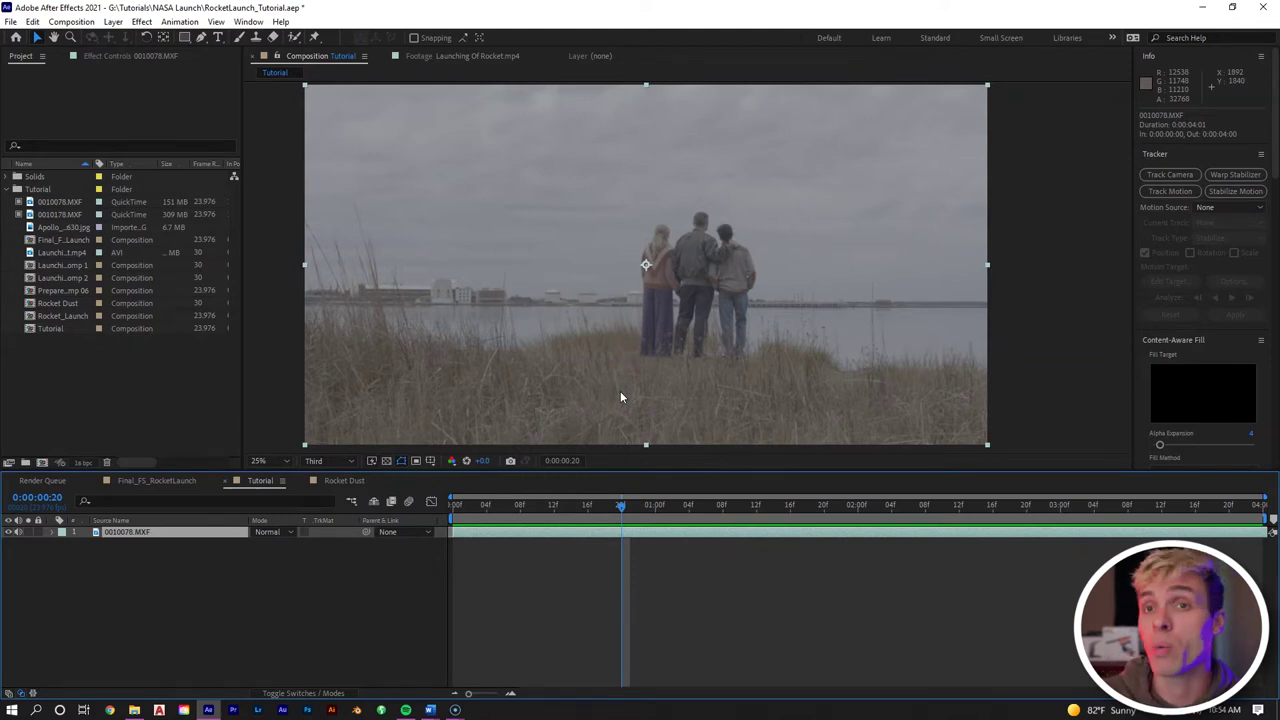
pyautogui.scroll(2, 758, 293)
pyautogui.moveTo(741, 287); pyautogui.dragTo(741, 281)
pyautogui.scroll(3, 741, 281)
pyautogui.scroll(-3, 480, 409)
pyautogui.click(335, 468)
pyautogui.click(330, 492)
pyautogui.scroll(-1, 694, 289)
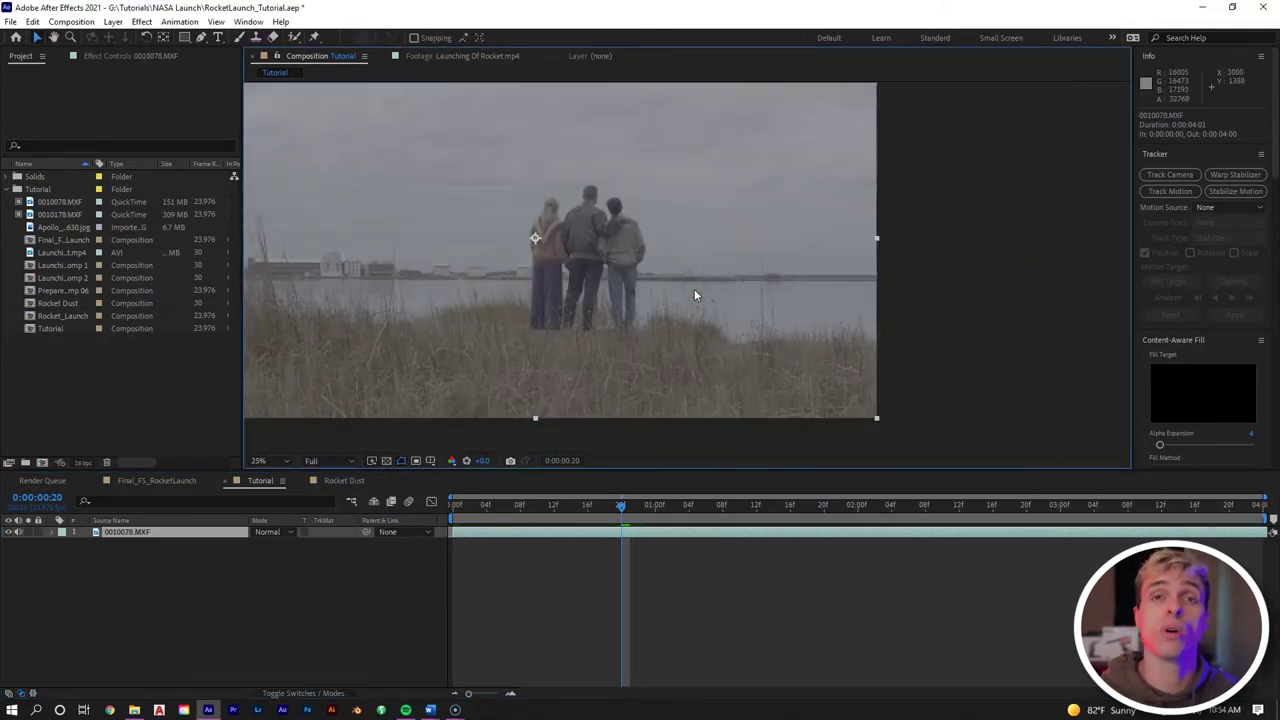
pyautogui.moveTo(466, 234); pyautogui.dragTo(531, 280)
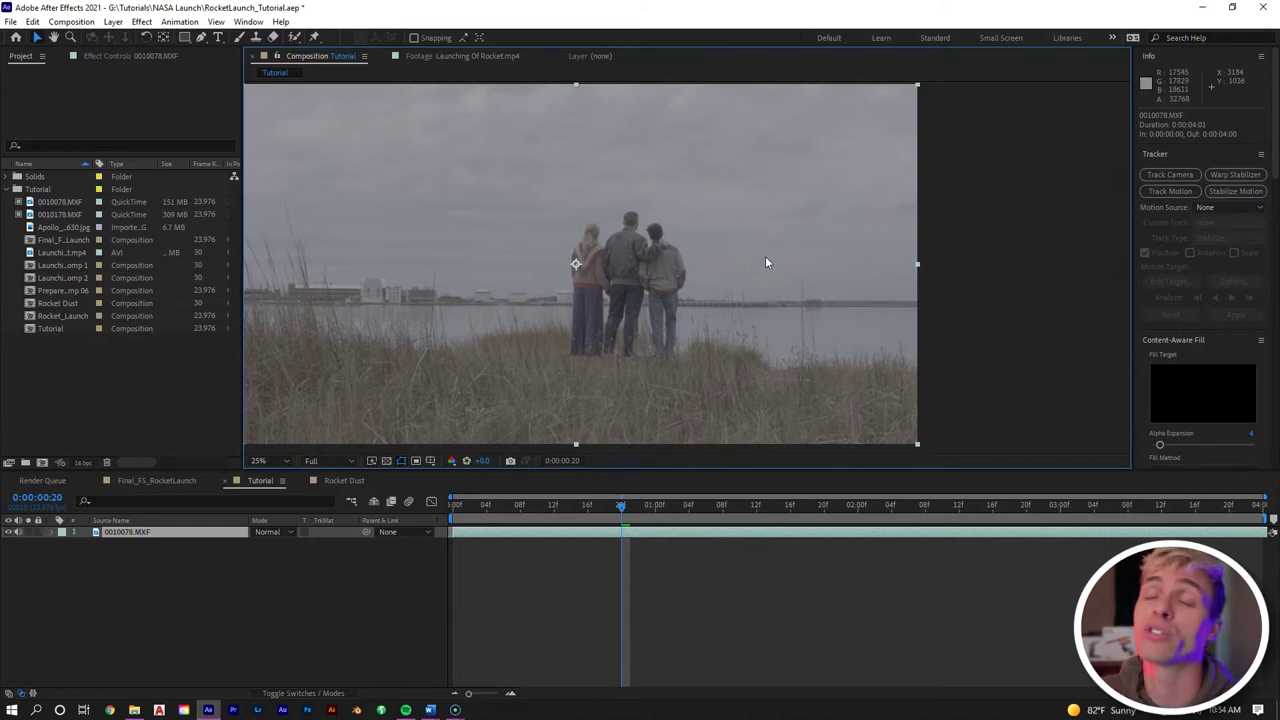
pyautogui.click(791, 257)
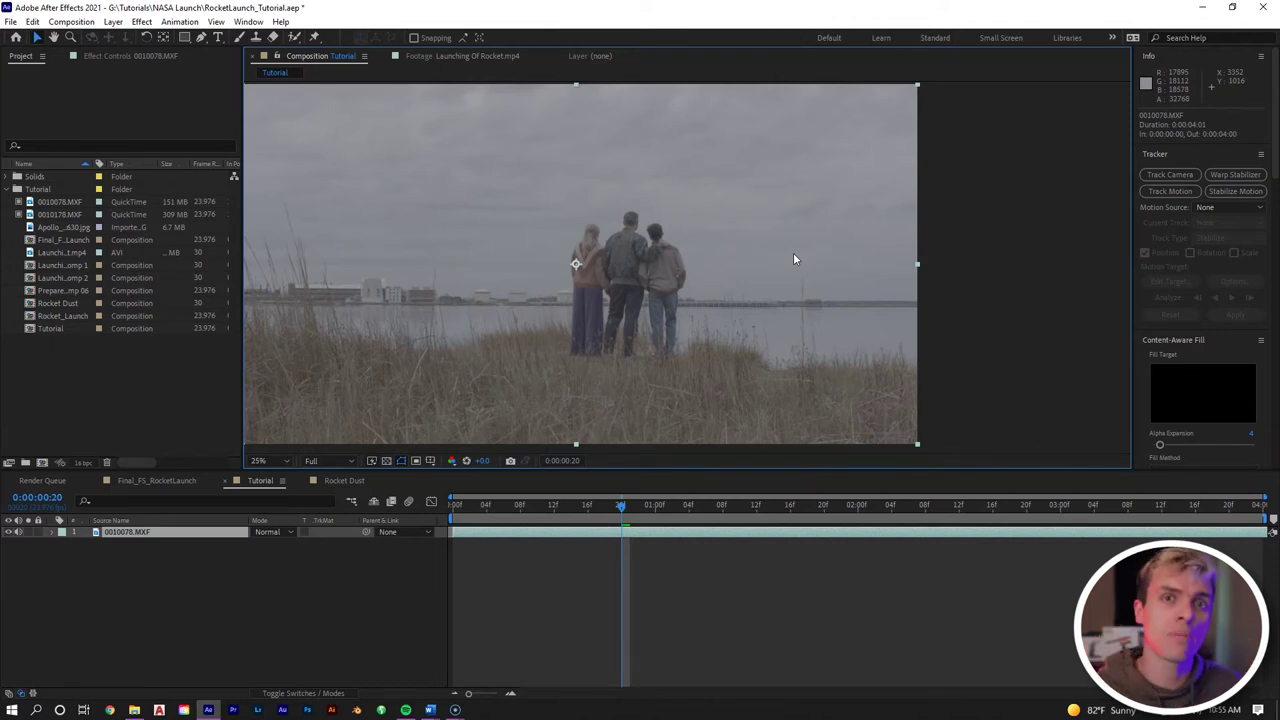
# Step: Open the Launching Of Rocket.mp4 footage and scrub through it to find the liftoff
pyautogui.press('Home')
pyautogui.click(66, 258)
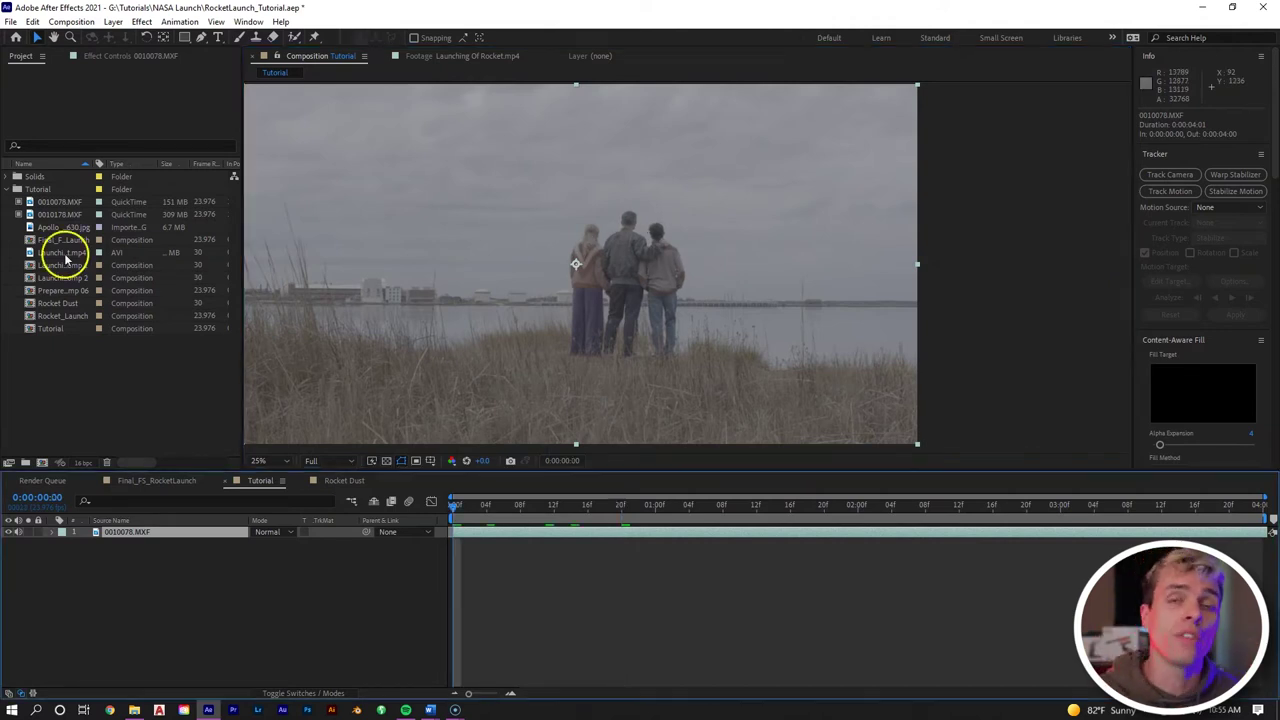
pyautogui.doubleClick(64, 251)
pyautogui.moveTo(400, 432); pyautogui.dragTo(624, 390)
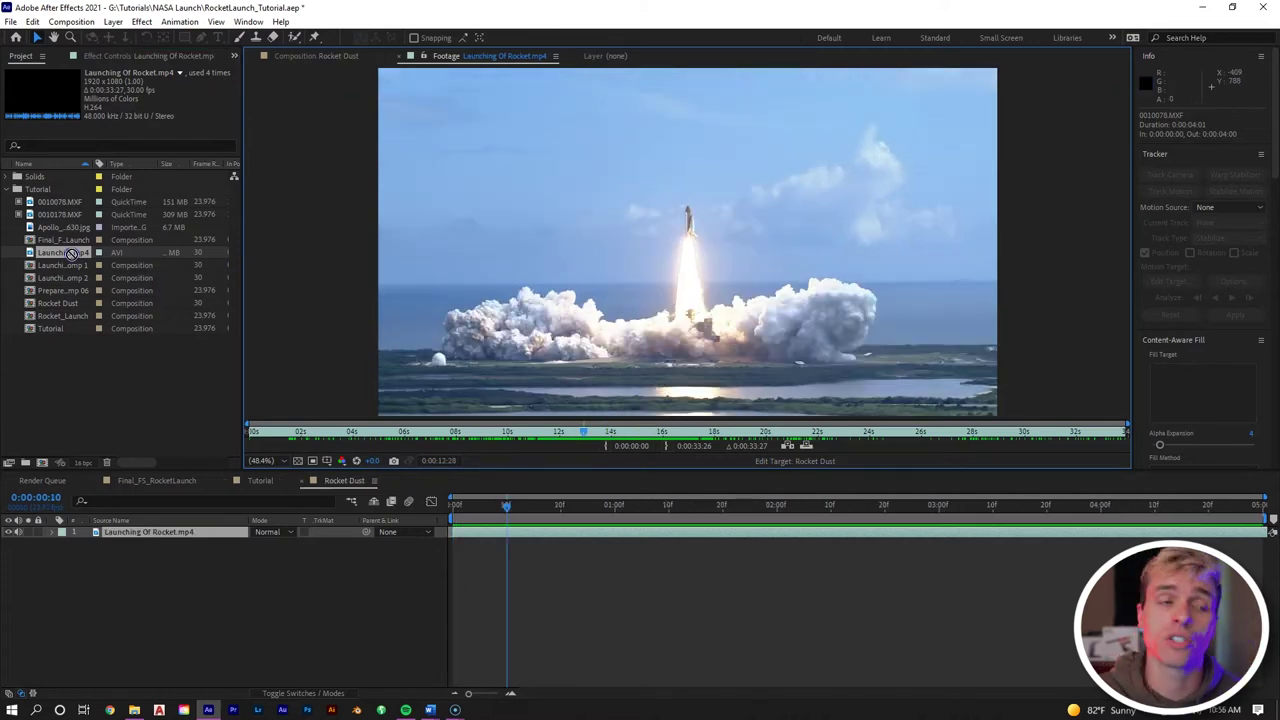
# Step: Create a composition from Launching Of Rocket.mp4 and slide its layer earlier so the liftoff plays at the start
pyautogui.moveTo(70, 253); pyautogui.dragTo(41, 462)
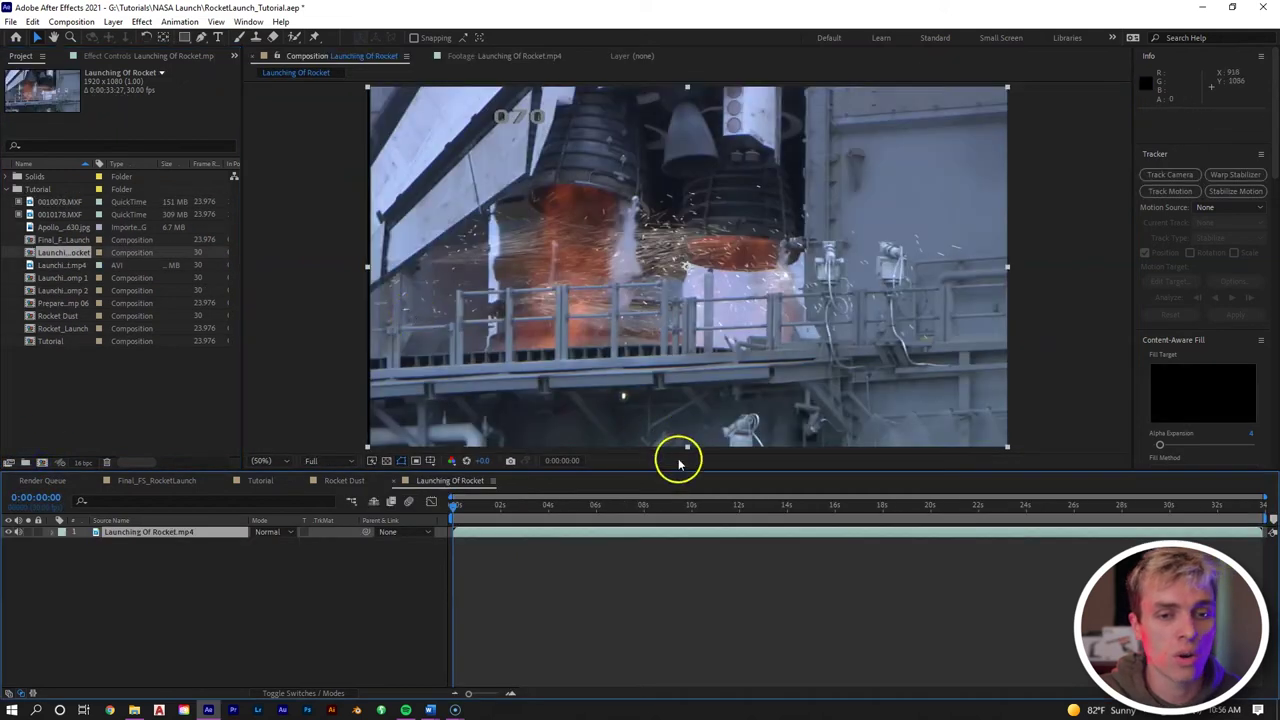
pyautogui.moveTo(787, 533); pyautogui.dragTo(520, 535)
# Step: Rename the new rocket launch composition as Rocket Dust
pyautogui.rightClick(71, 253)
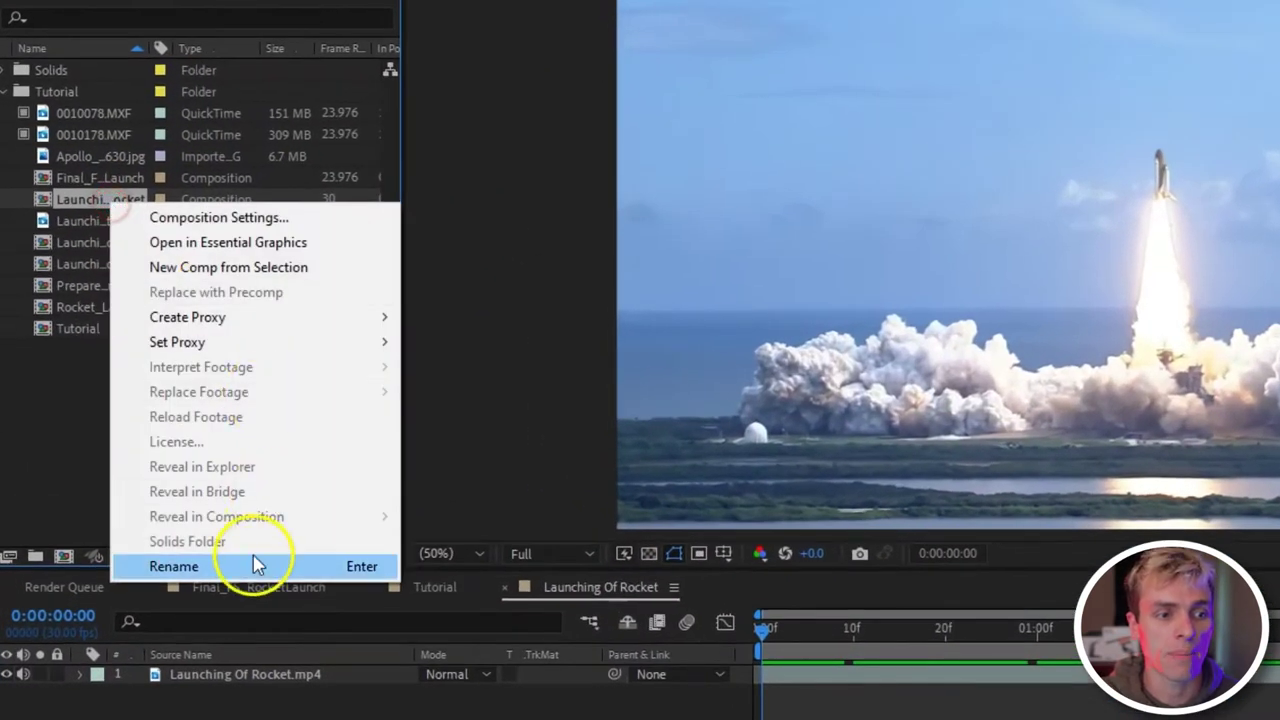
pyautogui.click(255, 566)
pyautogui.write('Rocket')
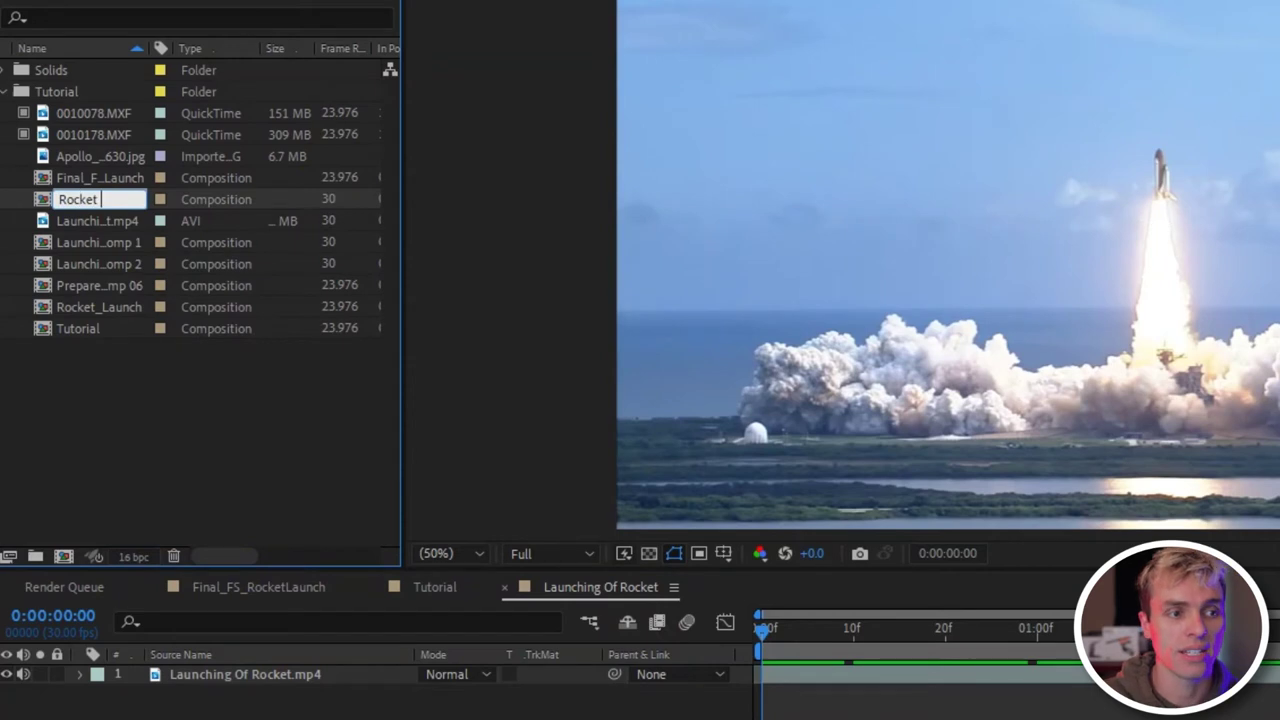
pyautogui.press('Return')
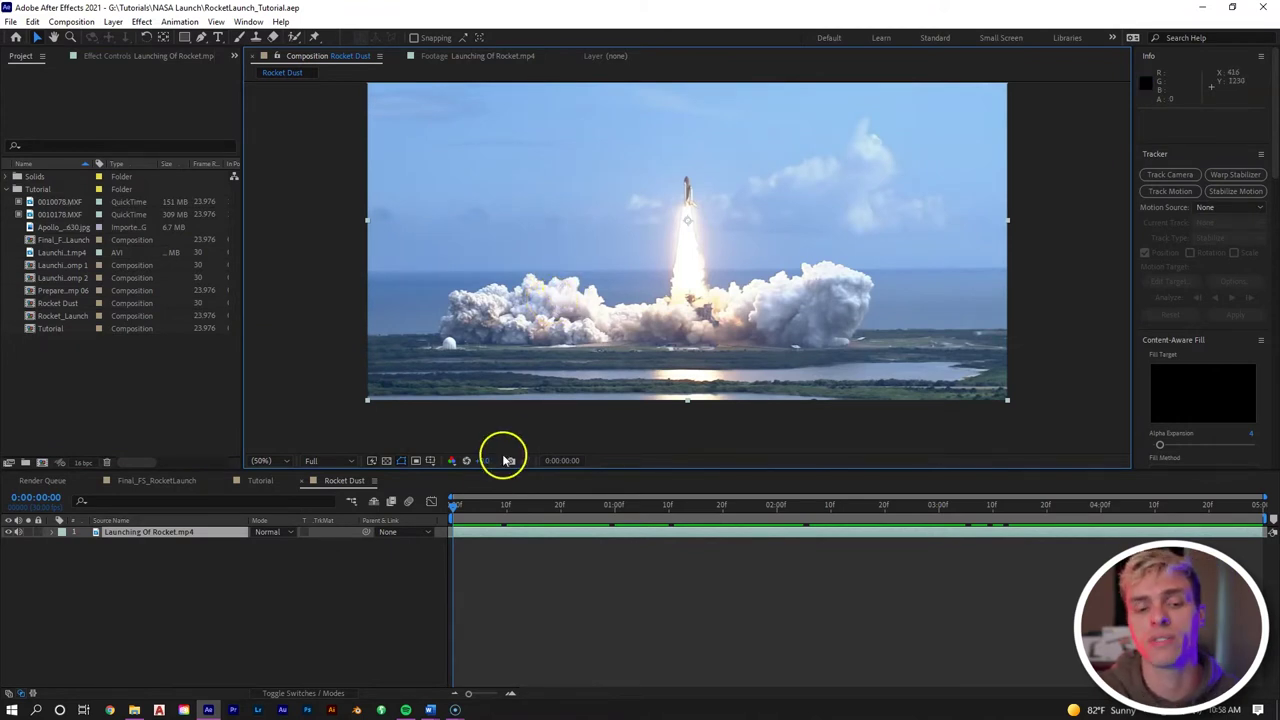
pyautogui.hotkey('ctrl', 'z')
# Step: Start Stabilize Motion on the Launching Of Rocket.mp4 layer from the first frame, with Position, Rotation and Scale enabled
pyautogui.moveTo(455, 503)
pyautogui.mouseDown()
pyautogui.moveTo(871, 500)
pyautogui.moveTo(1004, 468)
pyautogui.moveTo(1260, 469)
pyautogui.moveTo(434, 511)
pyautogui.mouseUp()
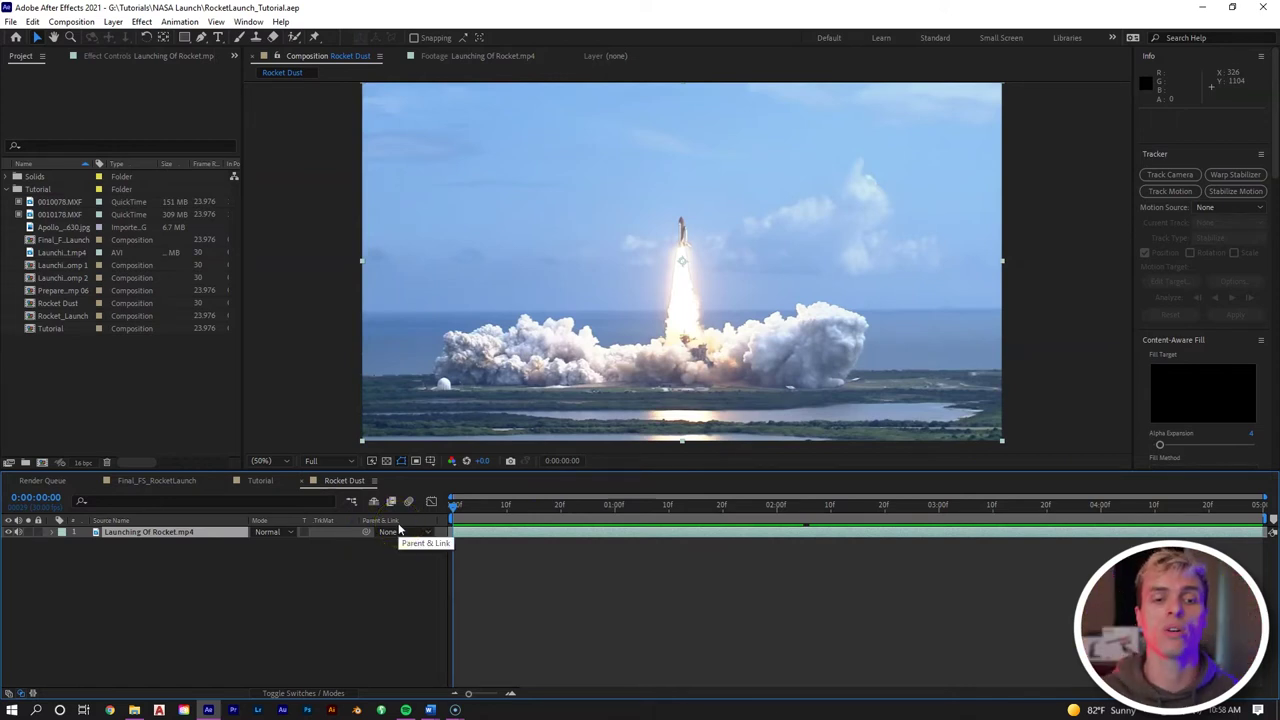
pyautogui.click(687, 530)
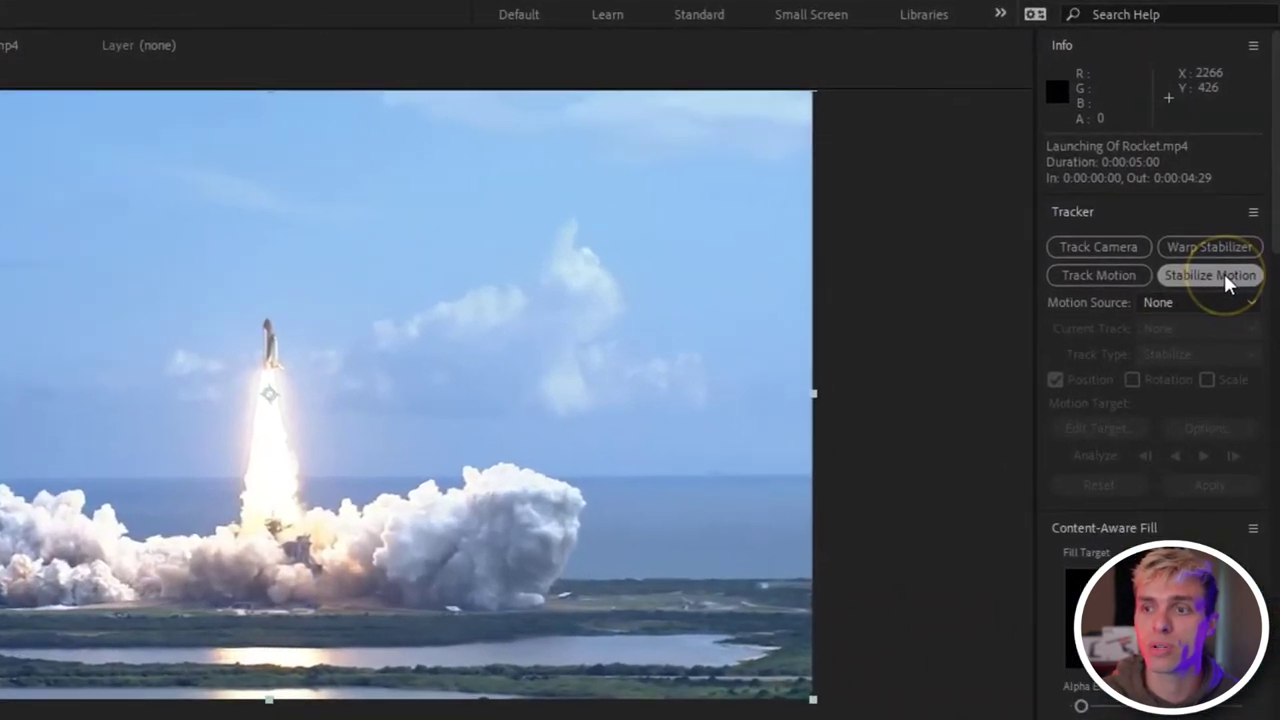
pyautogui.click(1226, 278)
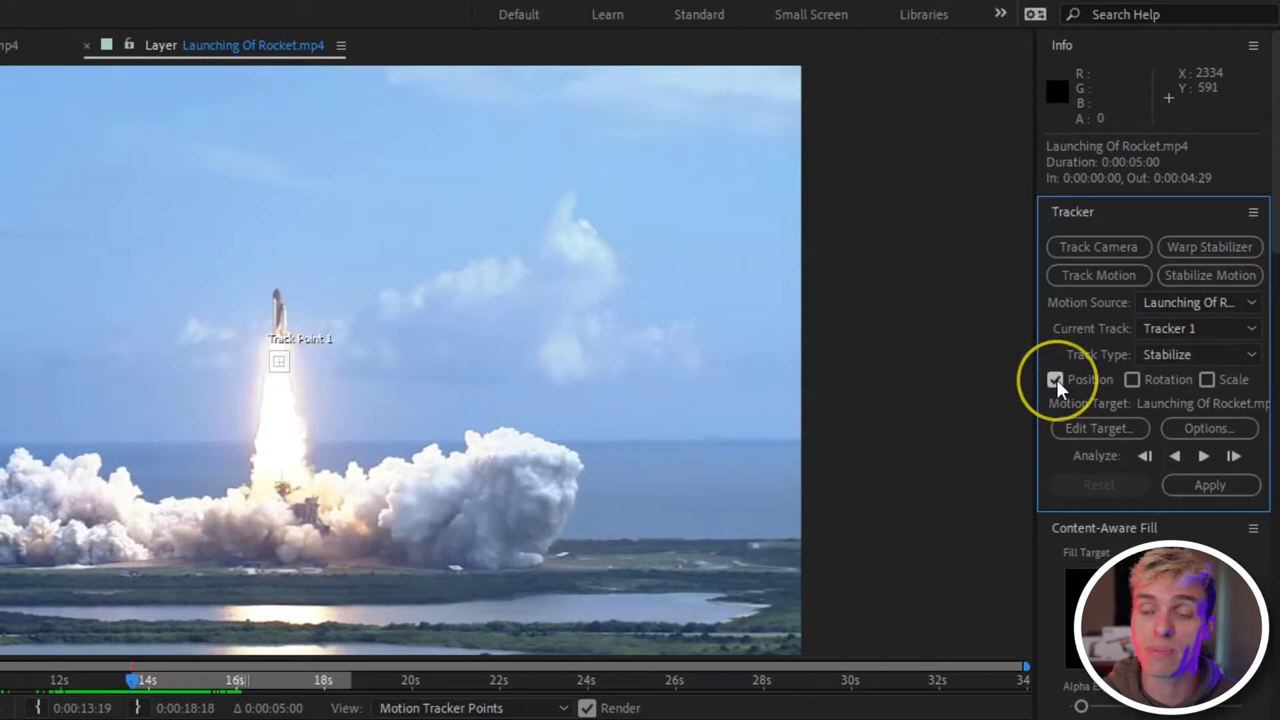
pyautogui.click(1132, 379)
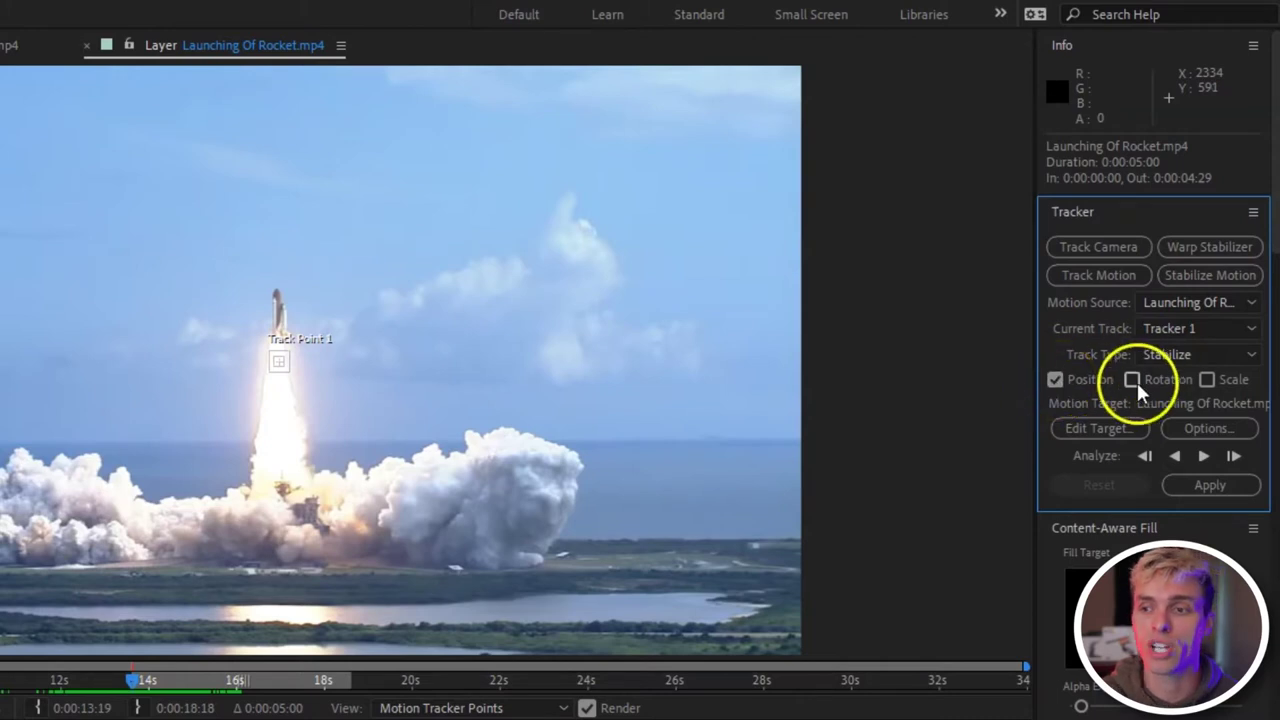
pyautogui.click(1210, 382)
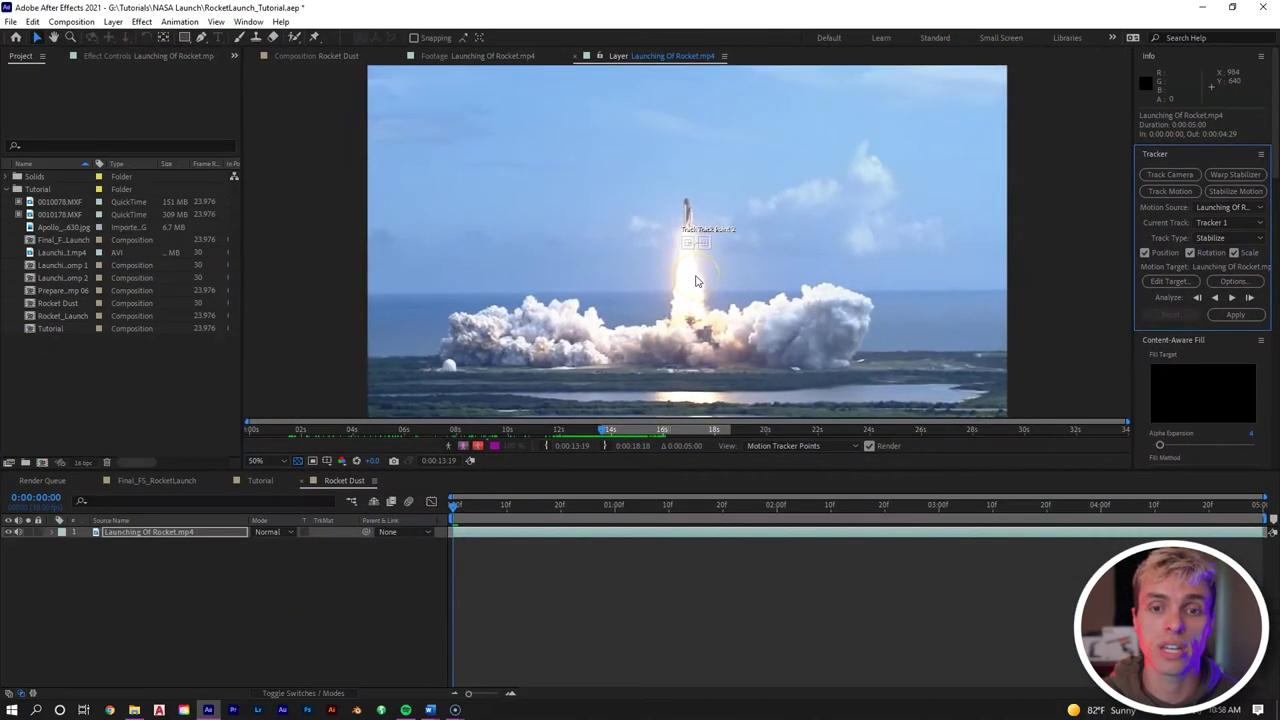
# Step: Place Track Point 1 on the edge of the white building on the ground below the launch smoke
pyautogui.scroll(1, 697, 281)
pyautogui.moveTo(697, 280); pyautogui.dragTo(372, 270)
pyautogui.scroll(2, 635, 347)
pyautogui.moveTo(460, 183); pyautogui.dragTo(756, 316)
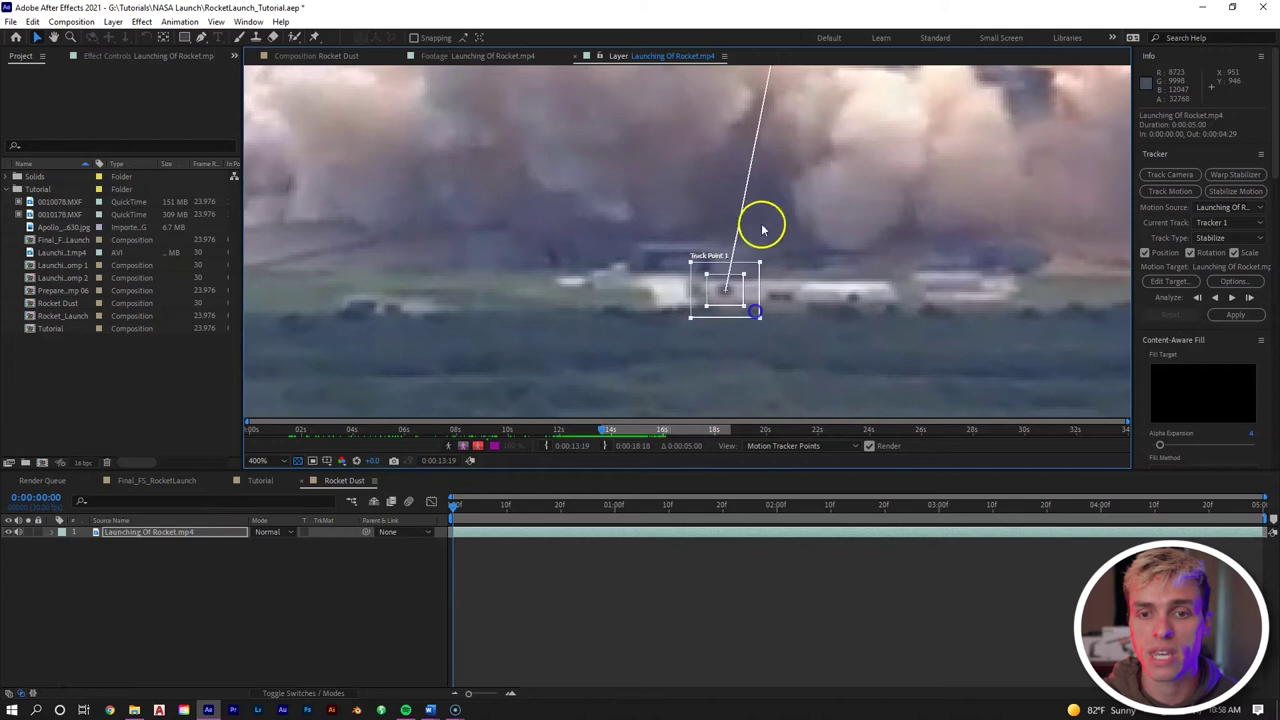
# Step: Move Track Point 2 onto the small white-roofed building to the right of Track Point 1, below the smoke
pyautogui.scroll(-1, 811, 177)
pyautogui.moveTo(811, 177); pyautogui.dragTo(637, 372)
pyautogui.moveTo(600, 180); pyautogui.dragTo(589, 286)
pyautogui.moveTo(697, 107); pyautogui.dragTo(806, 350)
pyautogui.moveTo(806, 350); pyautogui.dragTo(786, 42)
pyautogui.moveTo(769, 122); pyautogui.dragTo(701, 245)
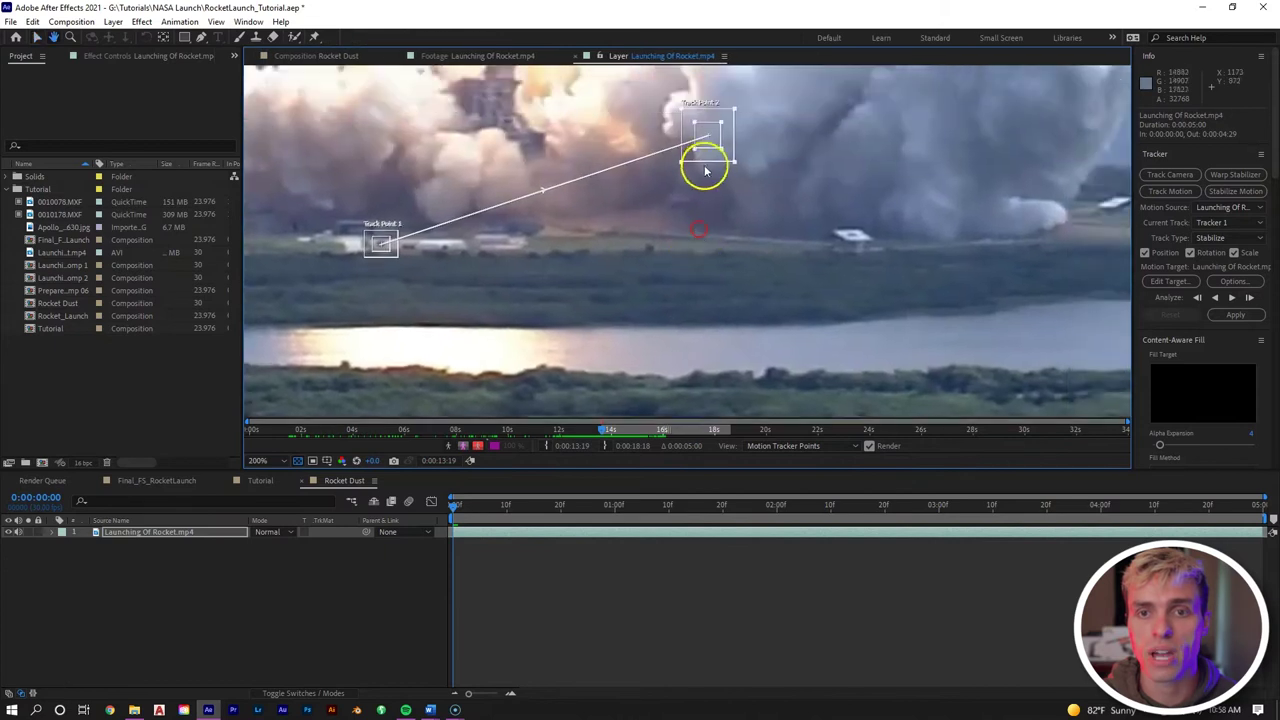
pyautogui.moveTo(723, 148); pyautogui.dragTo(875, 228)
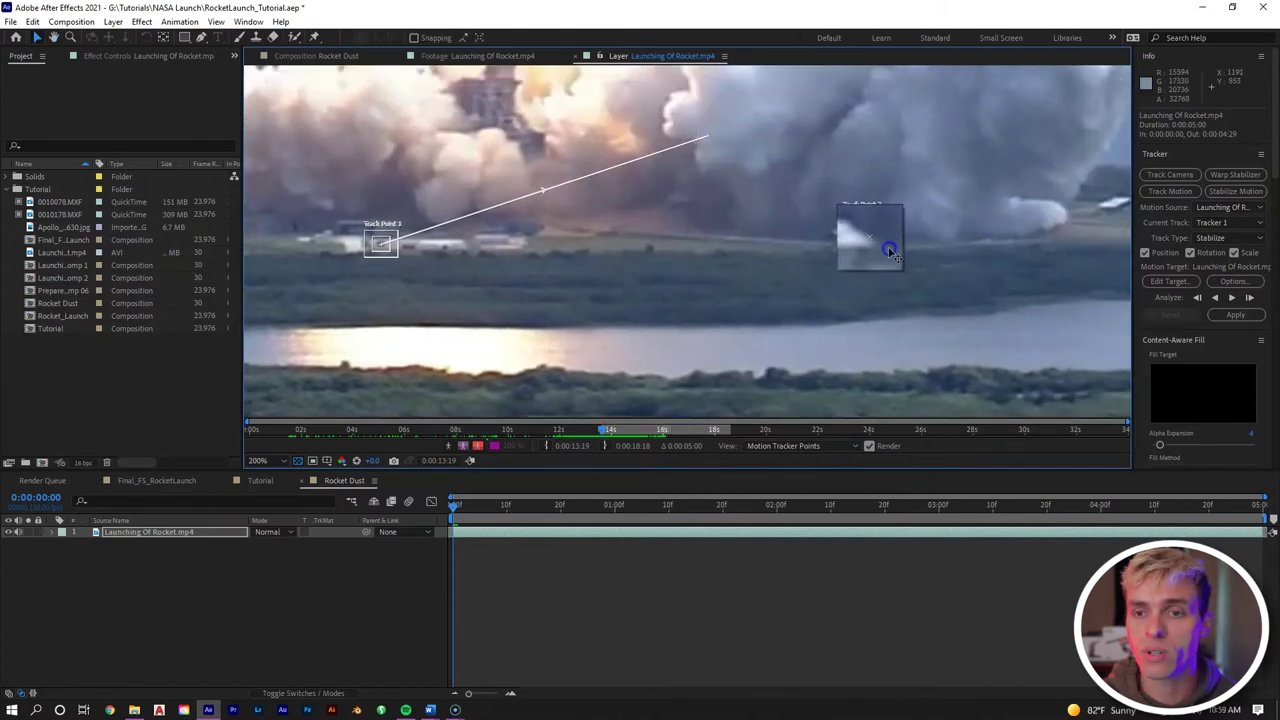
# Step: Fine-tune Track Point 2 so its inner box sits on the lower right corner of the white roof
pyautogui.scroll(2, 884, 248)
pyautogui.press('.')
pyautogui.moveTo(743, 294); pyautogui.dragTo(731, 284)
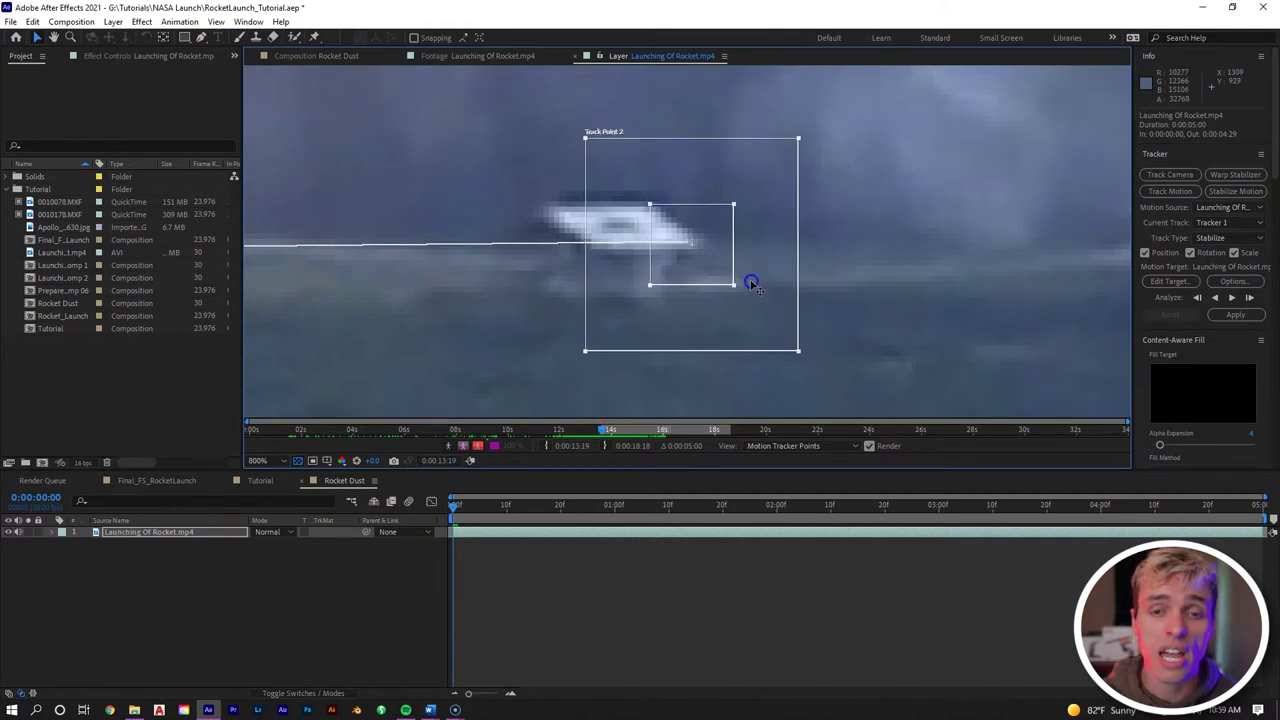
pyautogui.press(',')
pyautogui.press(',')
pyautogui.press(',')
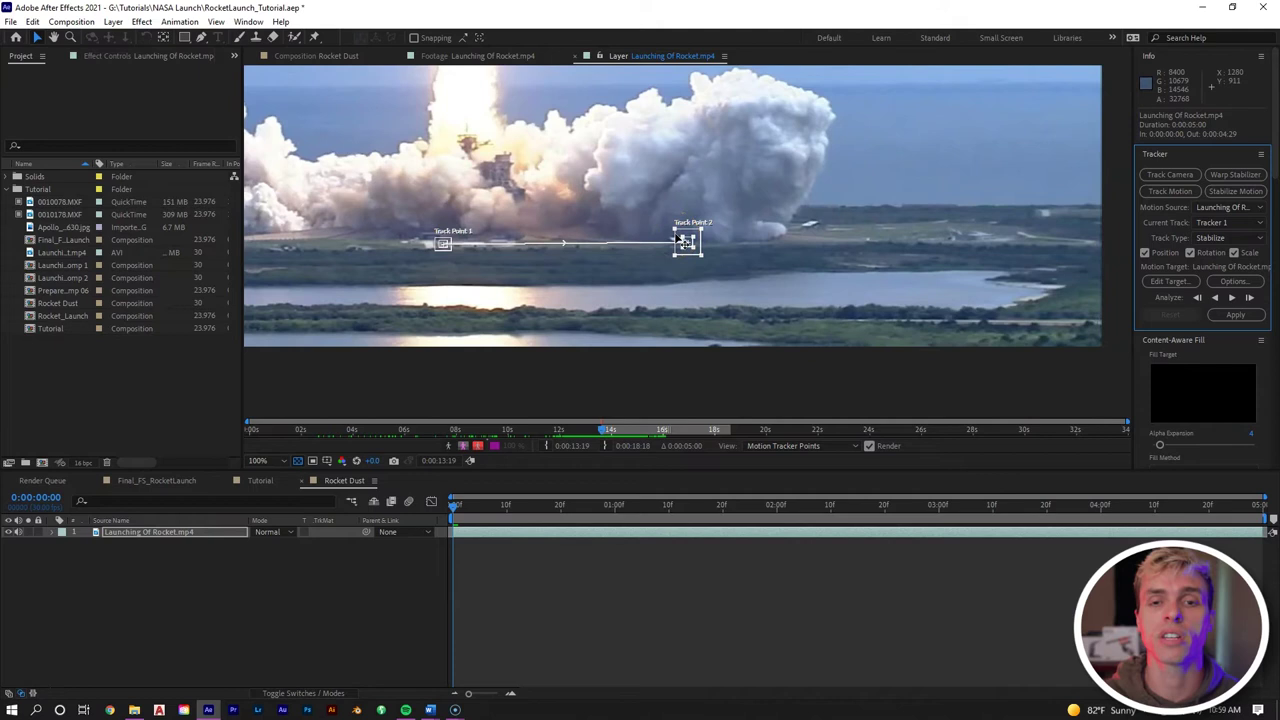
pyautogui.scroll(3, 683, 240)
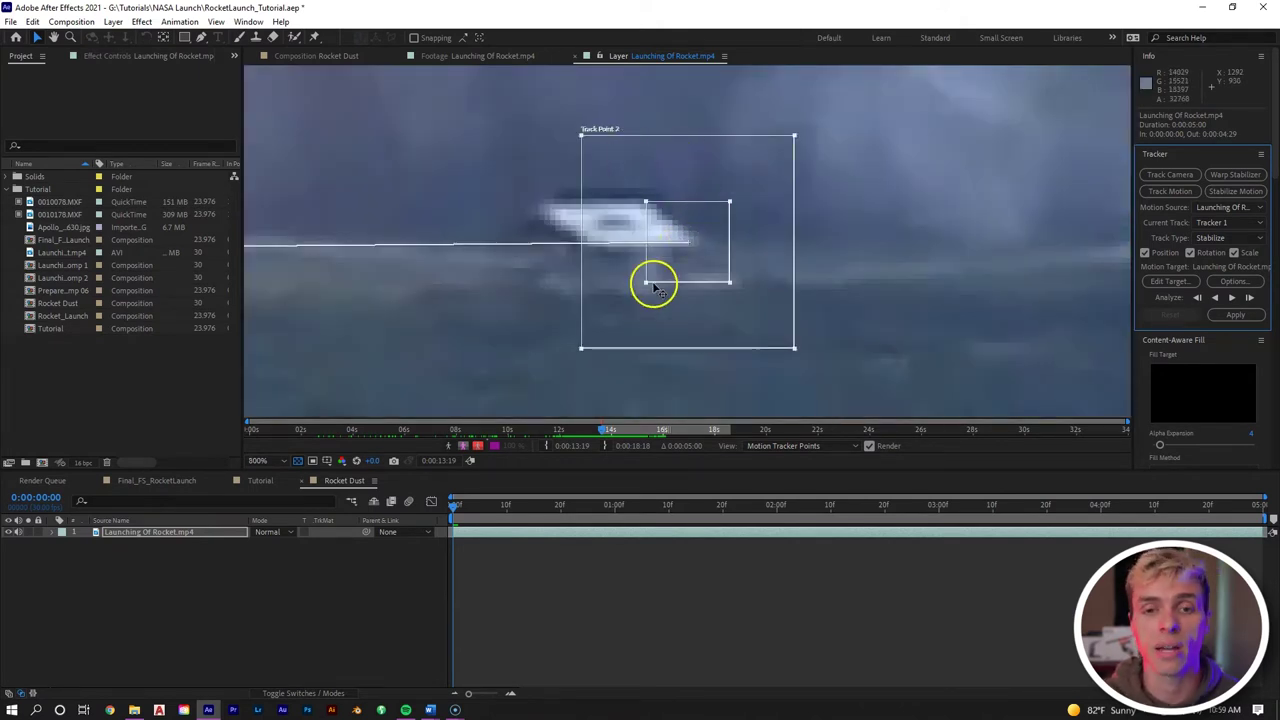
pyautogui.press('/')
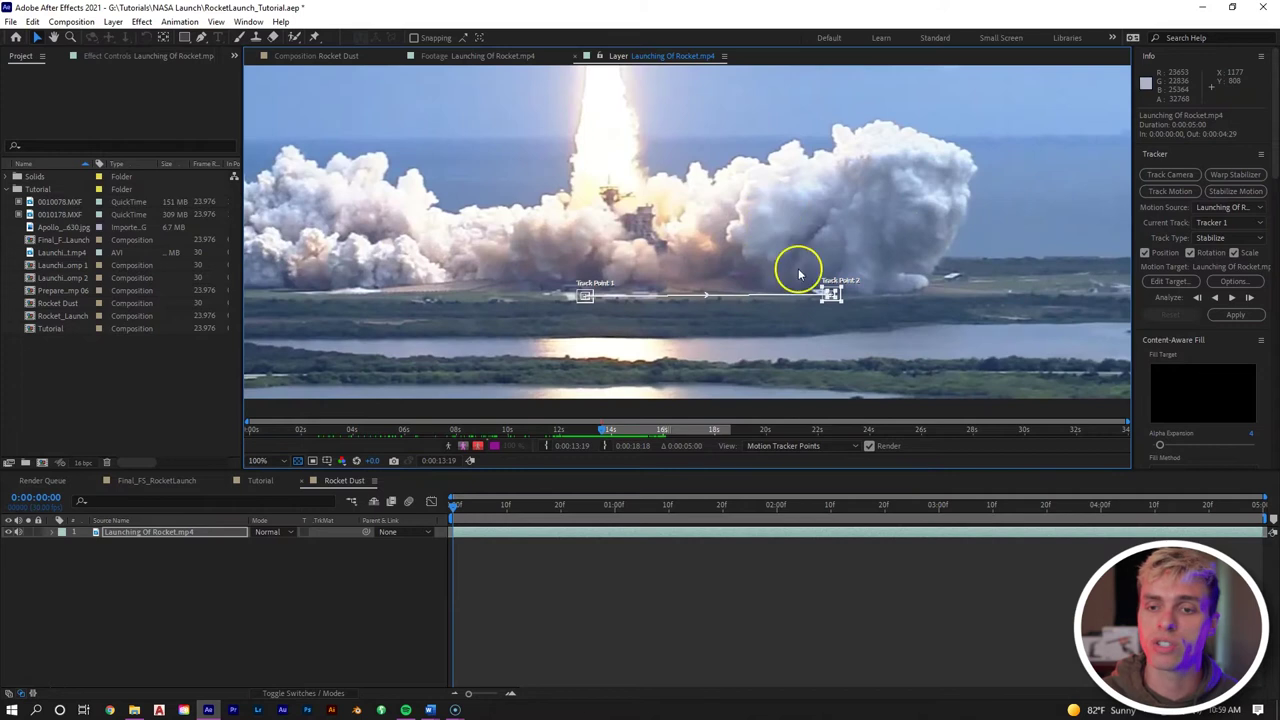
# Step: Analyze both track points forward through the clip, apply the stabilization to the layer and preview it
pyautogui.click(1230, 300)
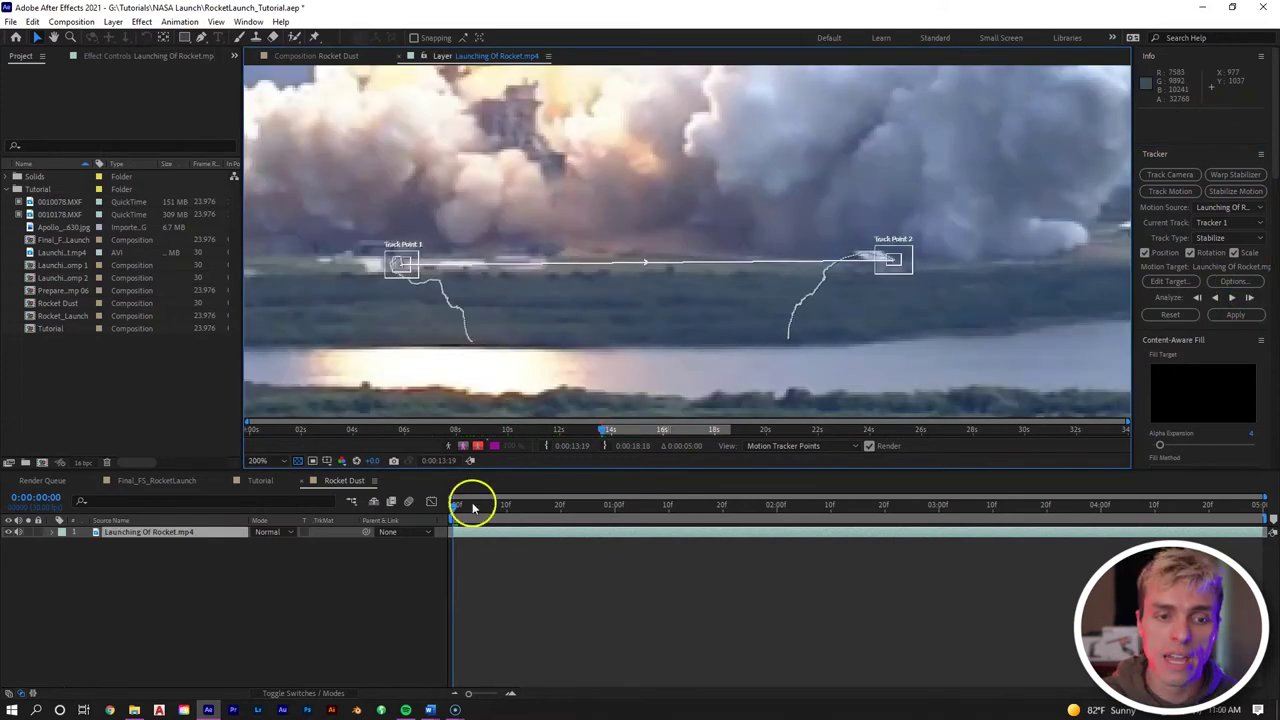
pyautogui.moveTo(471, 506)
pyautogui.mouseDown()
pyautogui.moveTo(824, 505)
pyautogui.moveTo(973, 481)
pyautogui.moveTo(1049, 500)
pyautogui.moveTo(1094, 480)
pyautogui.moveTo(1200, 486)
pyautogui.moveTo(468, 502)
pyautogui.mouseUp()
pyautogui.click(1236, 314)
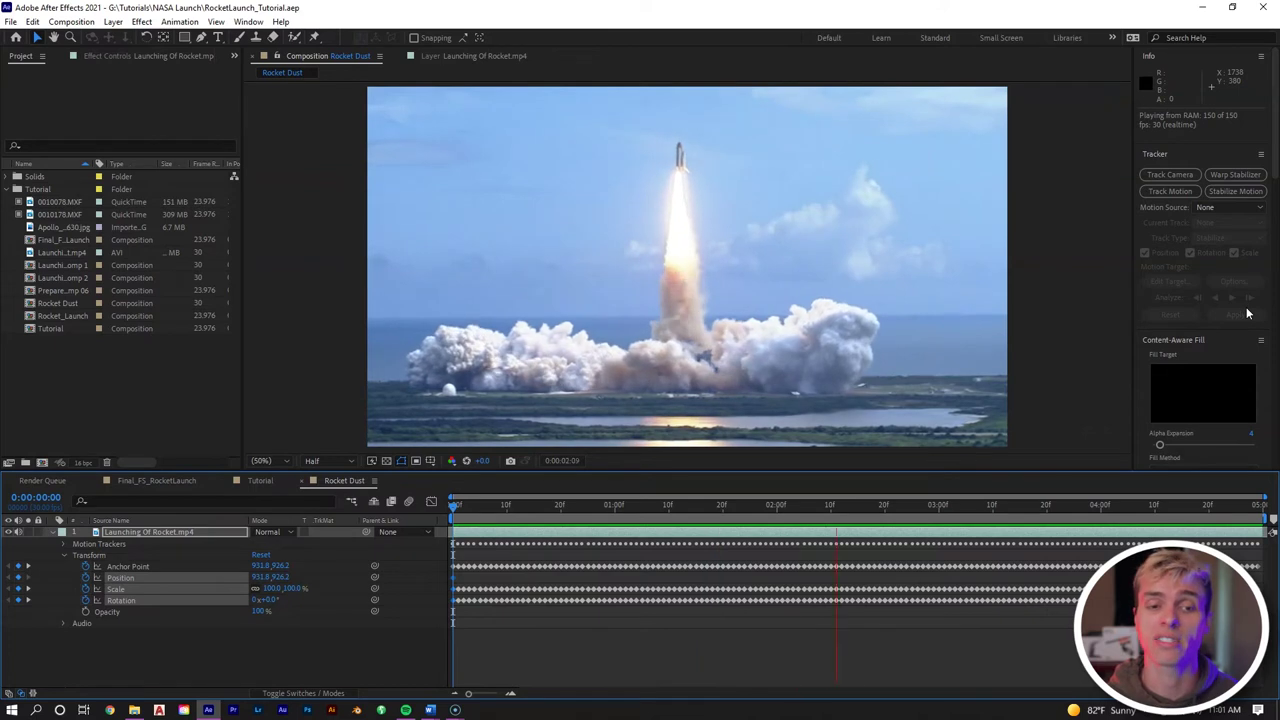
pyautogui.click(1101, 300)
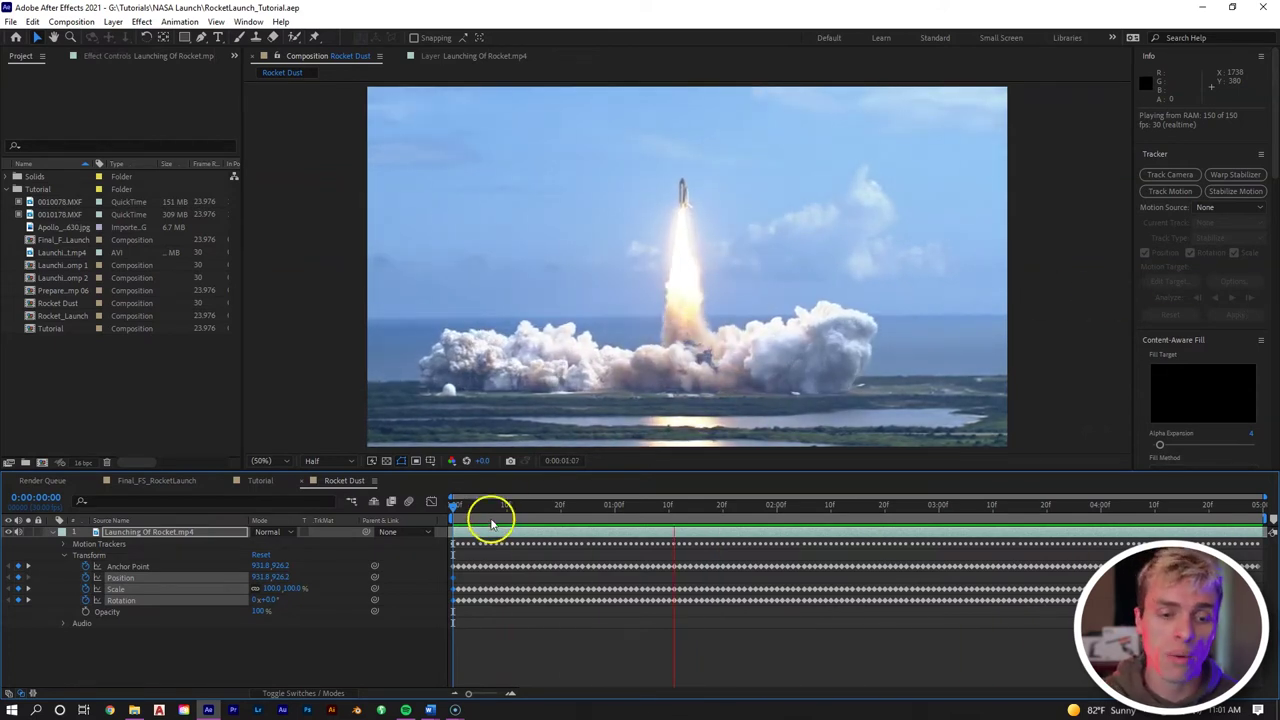
# Step: Pre-compose the stabilized layer as Stablized_Rocket Launch, moving all attributes into the new composition
pyautogui.rightClick(491, 537)
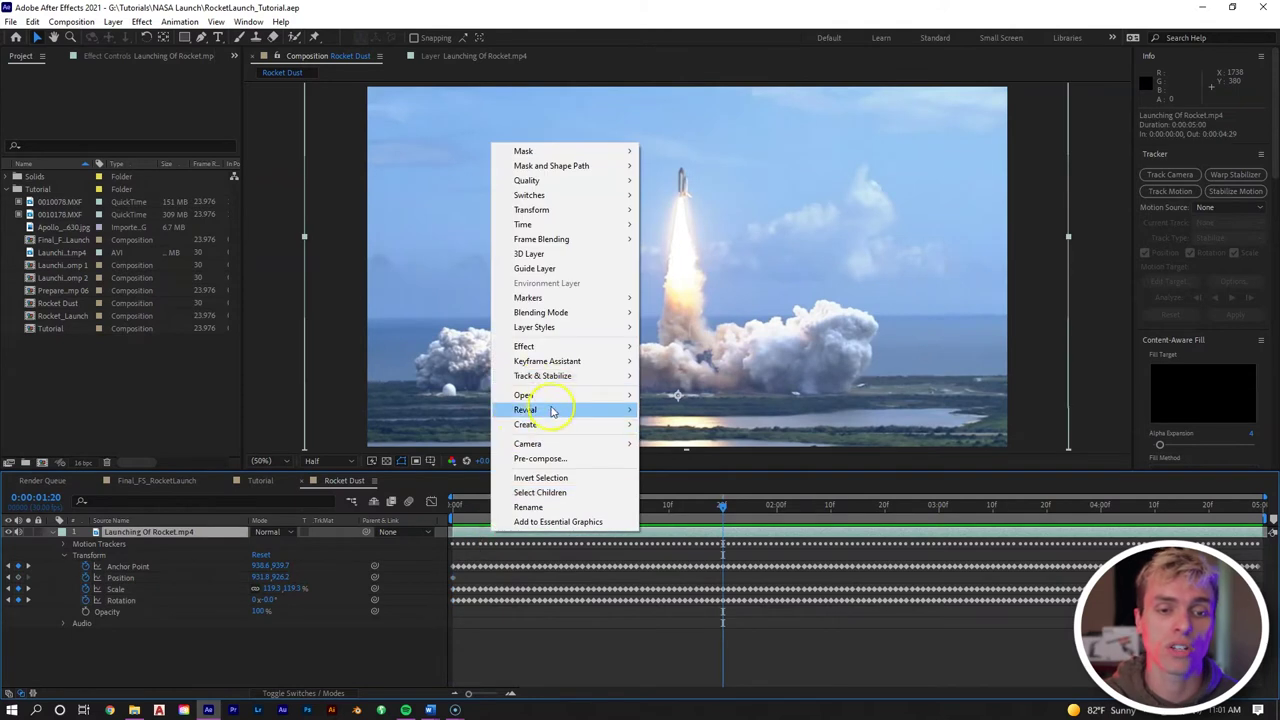
pyautogui.click(560, 458)
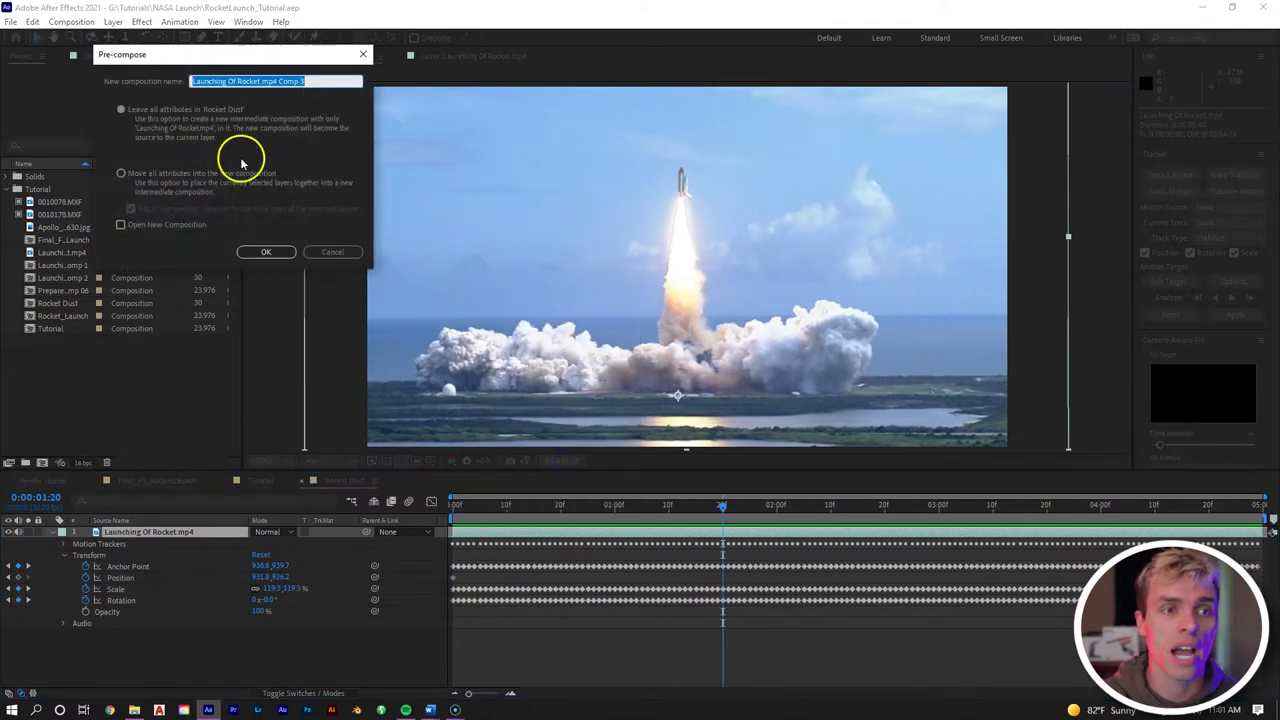
pyautogui.write('Stablized_Rocket Launch')
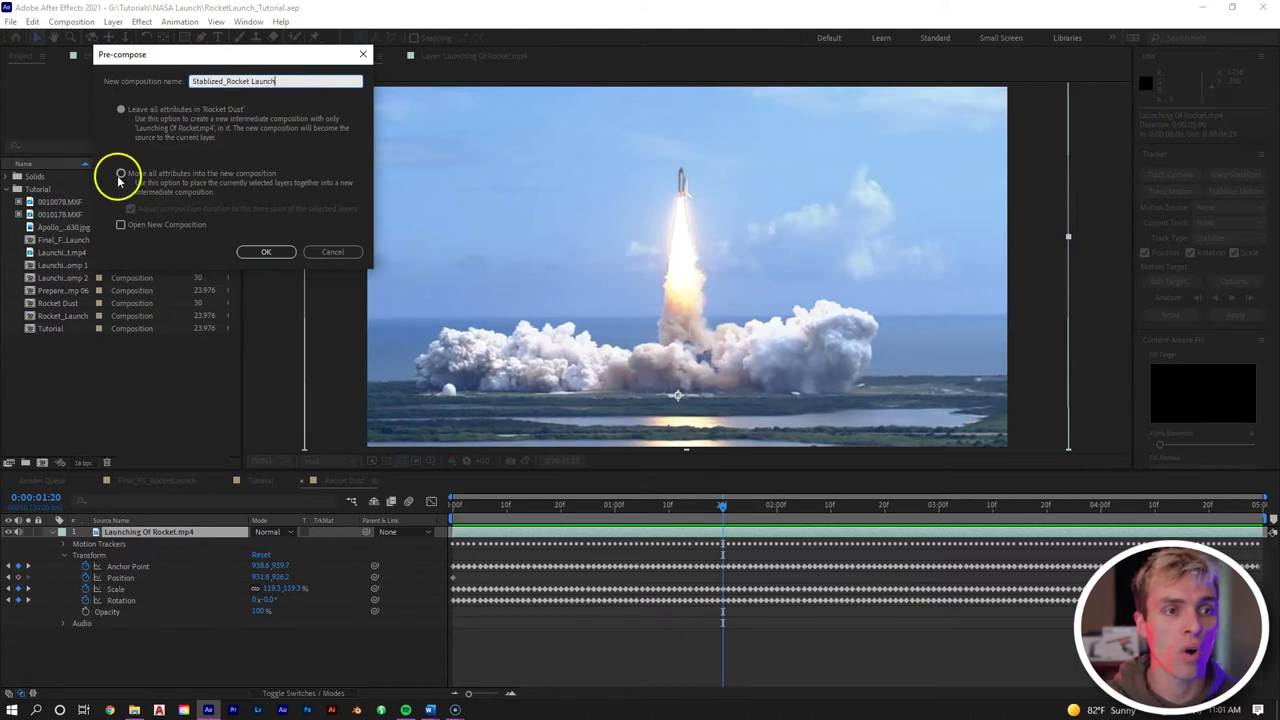
pyautogui.click(121, 174)
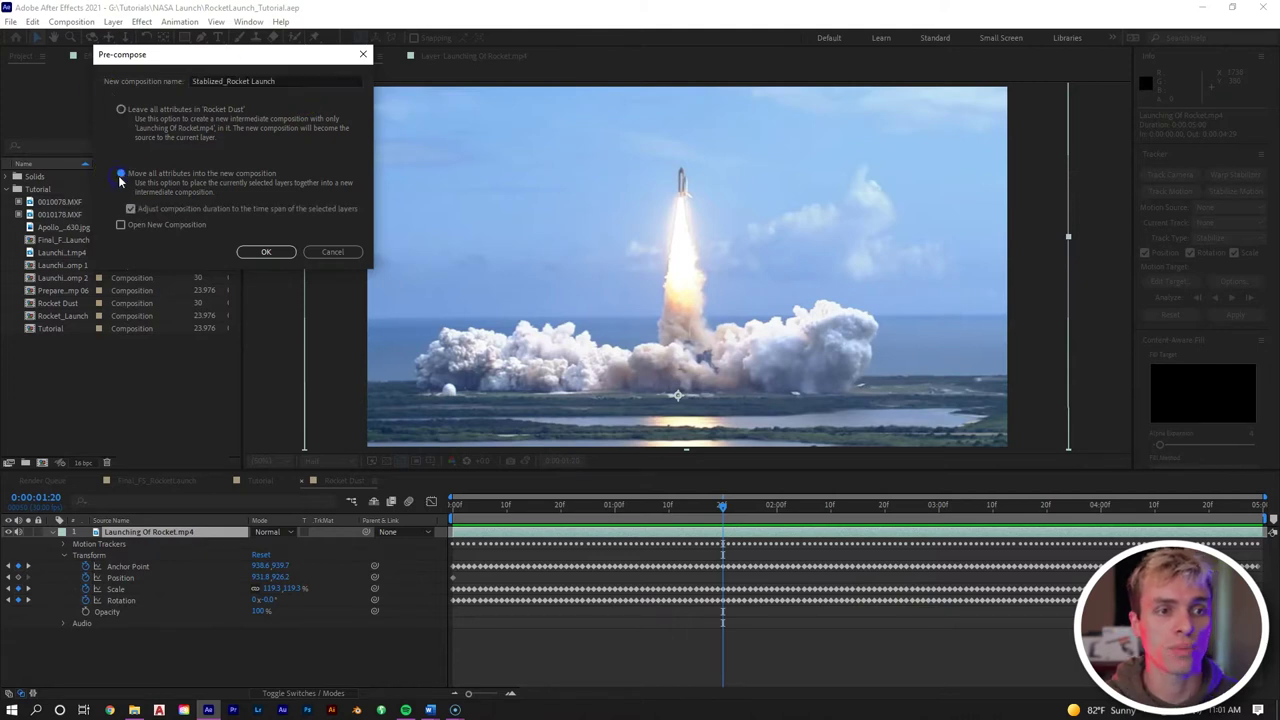
pyautogui.click(285, 249)
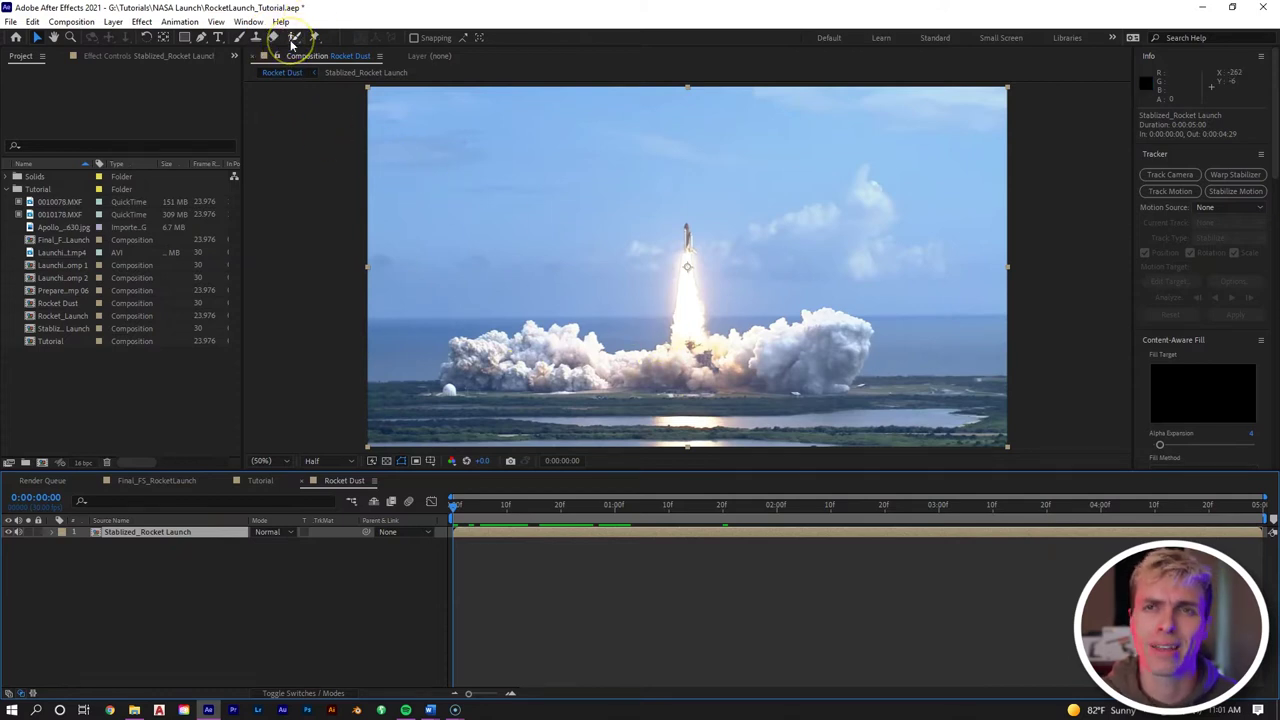
# Step: Open Stablized_Rocket Launch in the layer view and paint Roto Brush foreground strokes across the smoke clouds
pyautogui.rightClick(545, 532)
pyautogui.moveTo(596, 403)
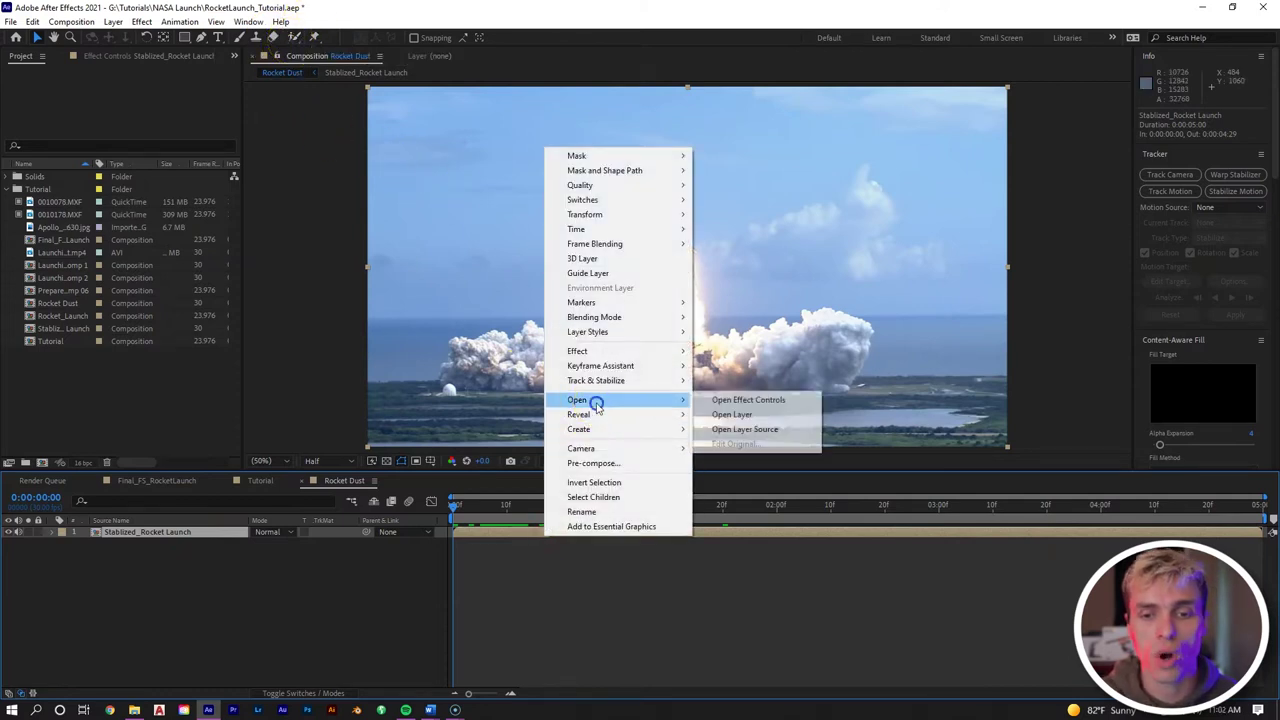
pyautogui.click(735, 414)
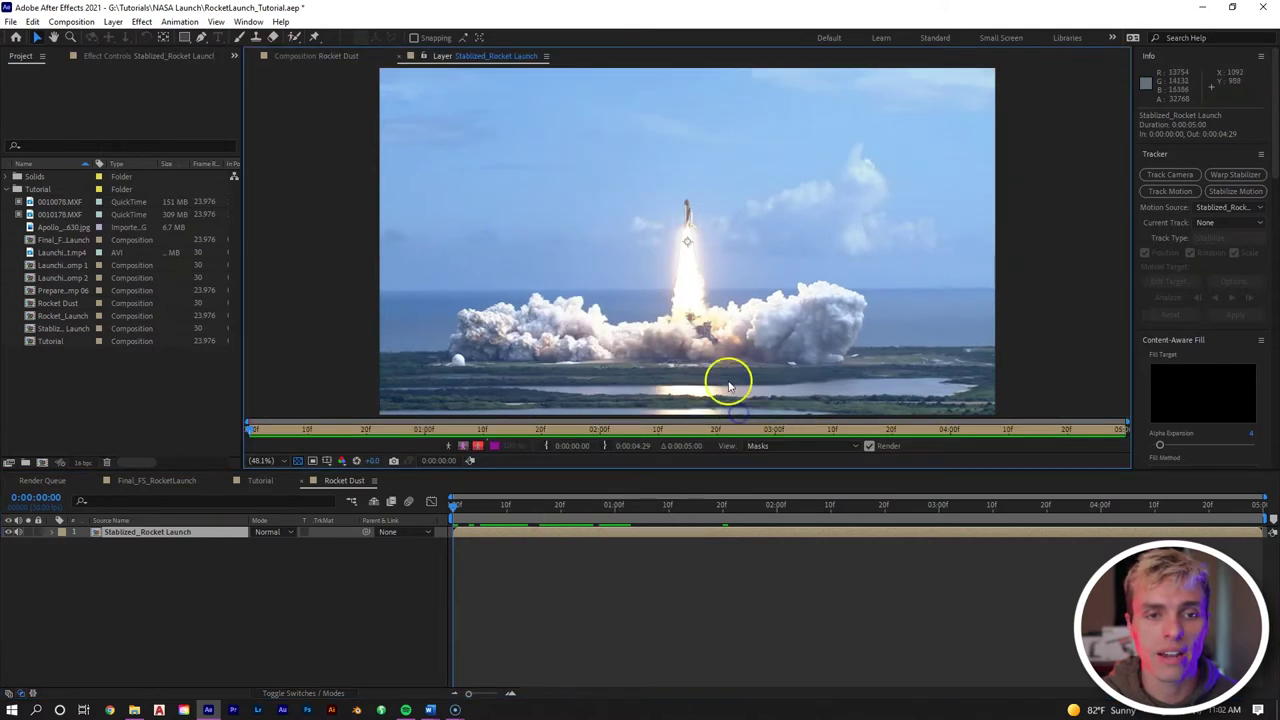
pyautogui.click(293, 38)
pyautogui.moveTo(506, 356); pyautogui.dragTo(560, 342)
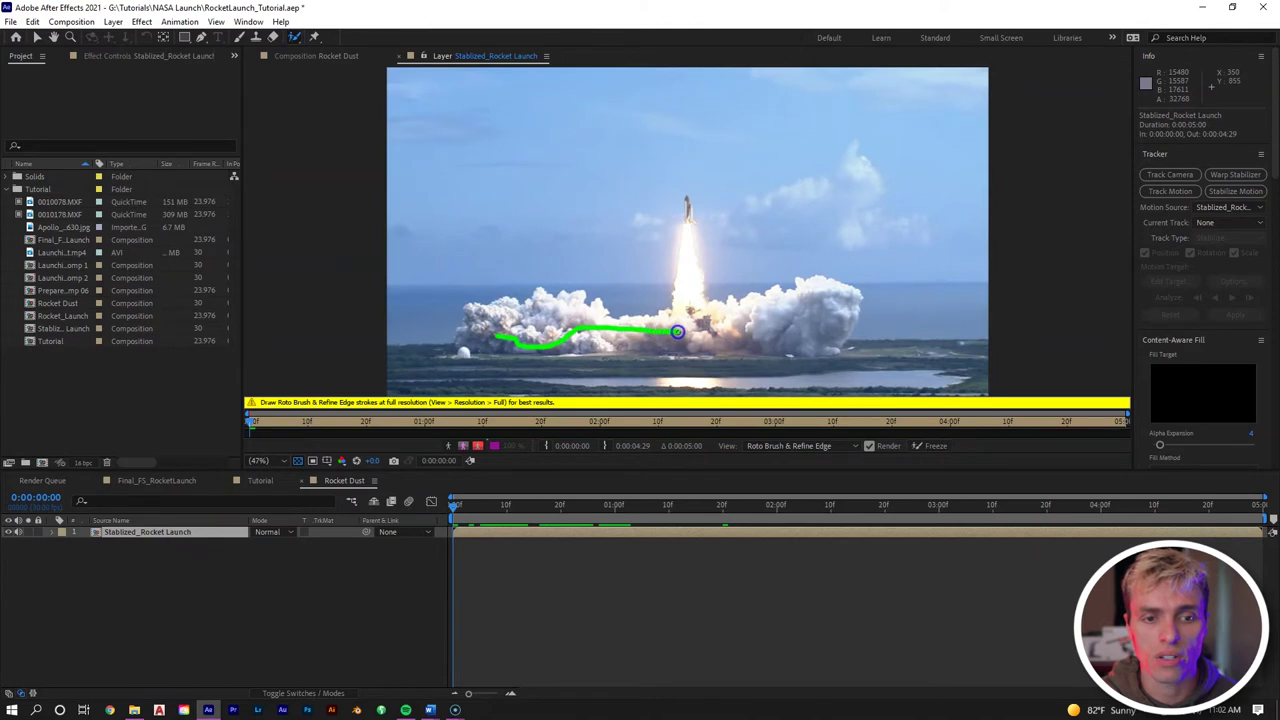
pyautogui.moveTo(740, 327); pyautogui.dragTo(770, 328)
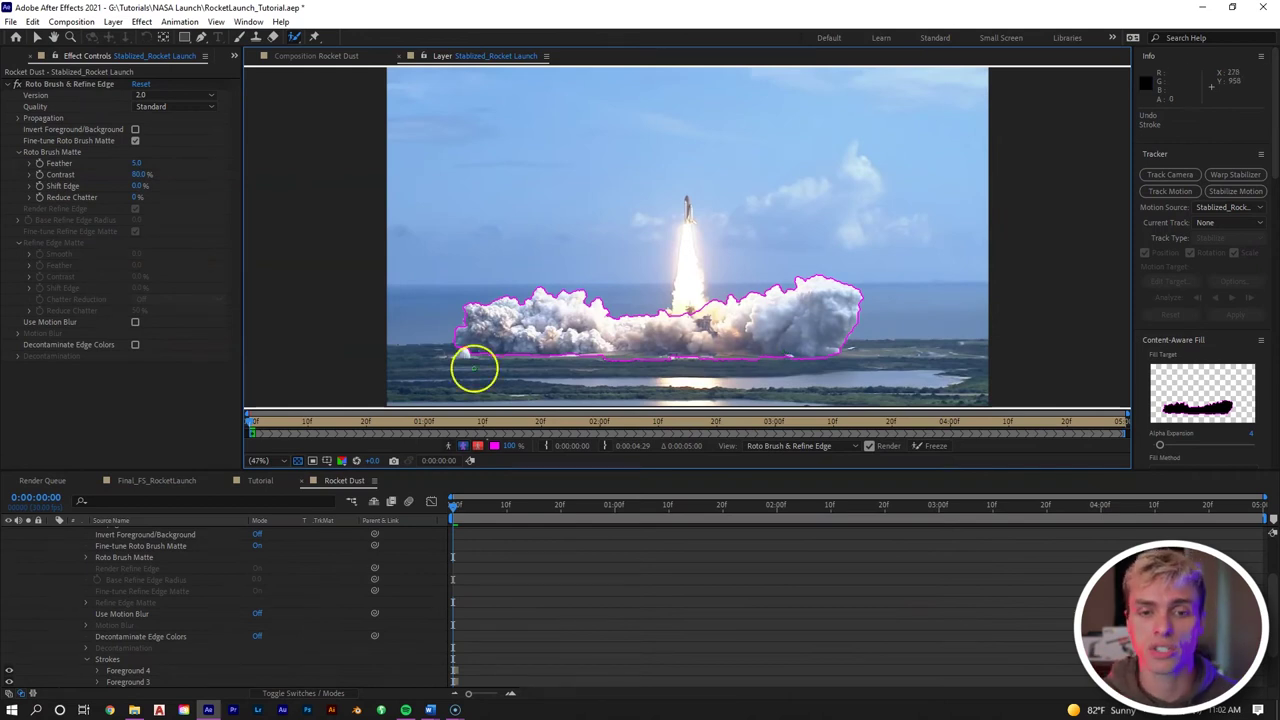
# Step: Add a Roto Brush foreground stroke at the left end of the smoke and scrub through the clip to check the outline
pyautogui.moveTo(463, 327); pyautogui.dragTo(507, 320)
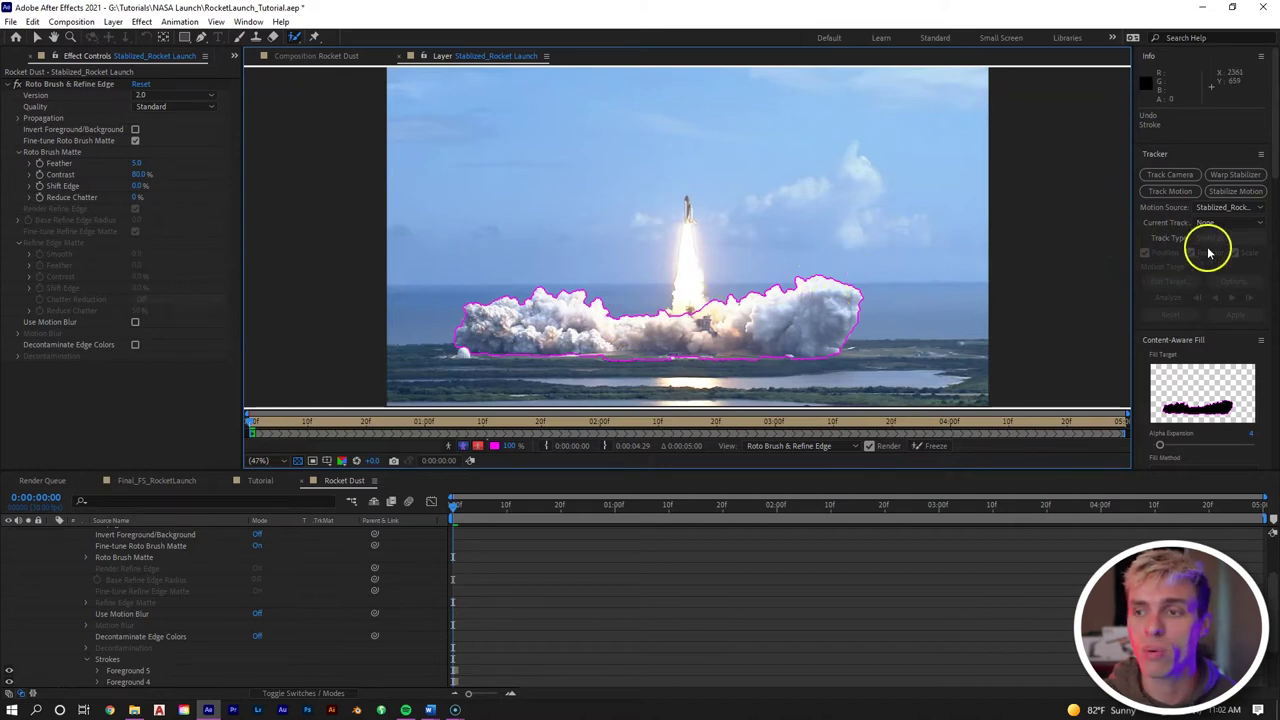
pyautogui.moveTo(1266, 157); pyautogui.dragTo(1276, 330)
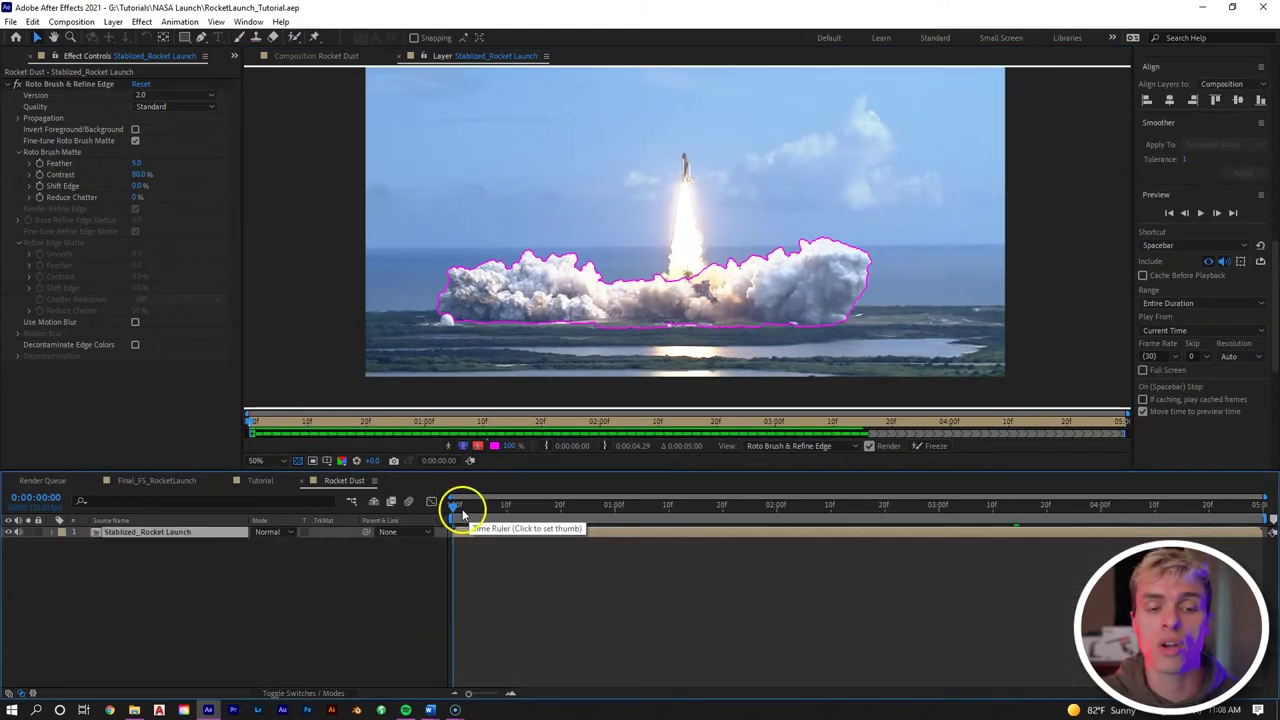
pyautogui.moveTo(455, 505); pyautogui.dragTo(811, 503)
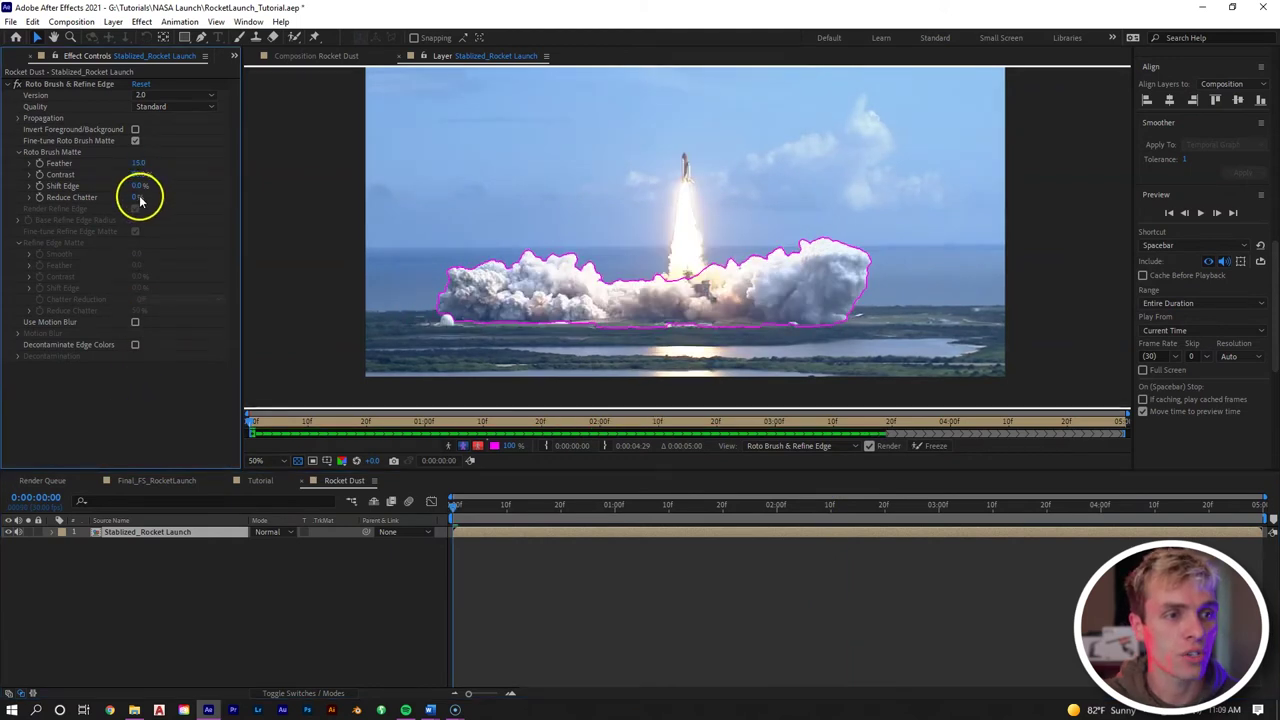
# Step: Set the Roto Brush matte's Reduce Chatter to 100%, enable its motion blur, and check the cut-out smoke in the composition view
pyautogui.moveTo(137, 198); pyautogui.dragTo(343, 186)
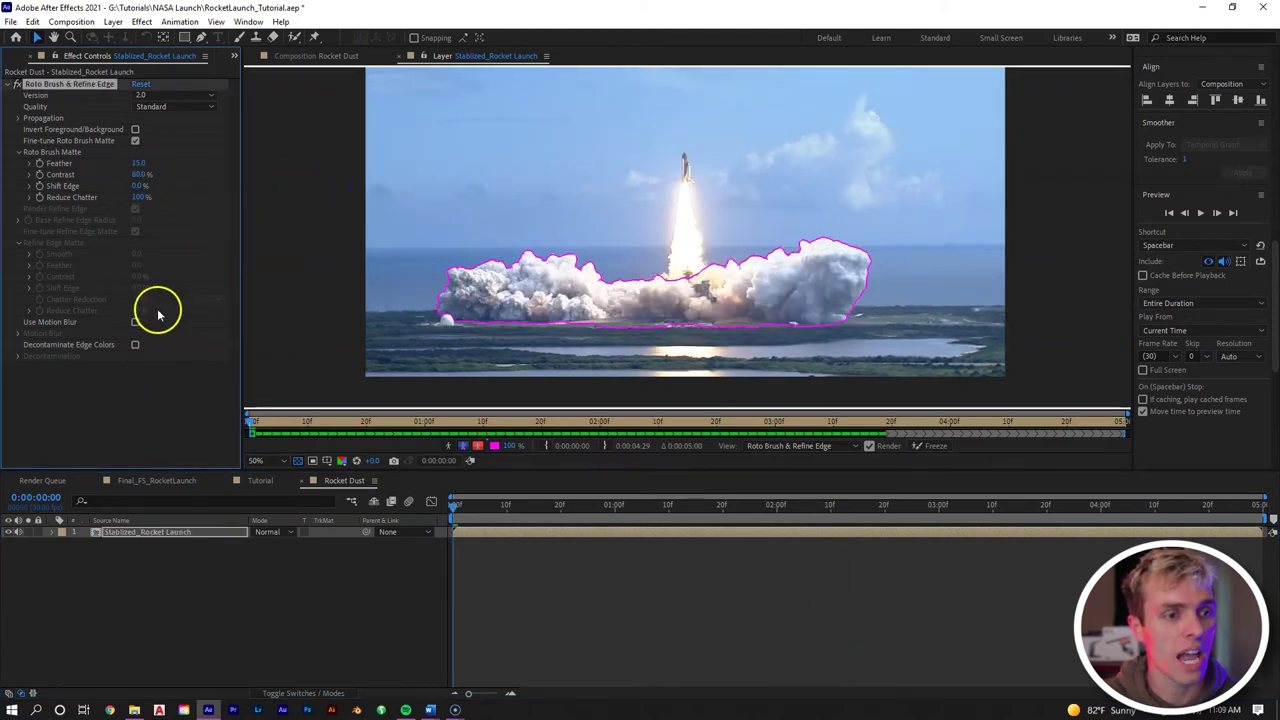
pyautogui.click(135, 322)
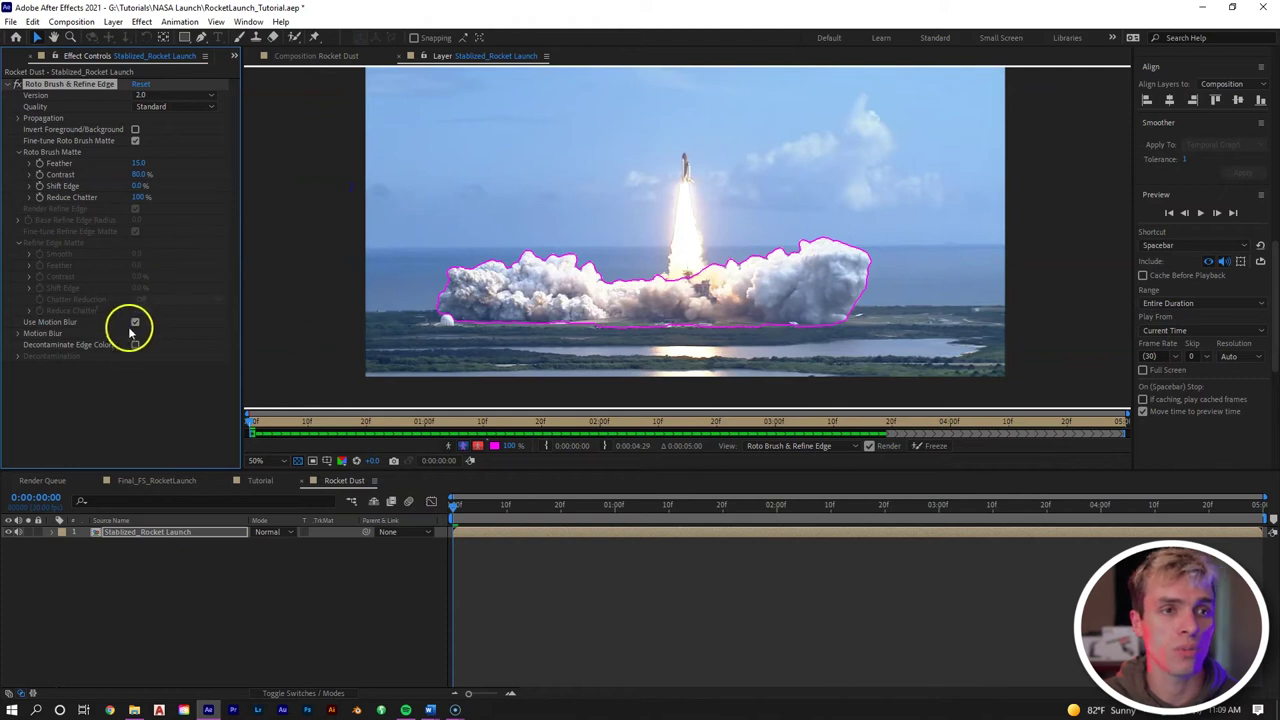
pyautogui.click(316, 56)
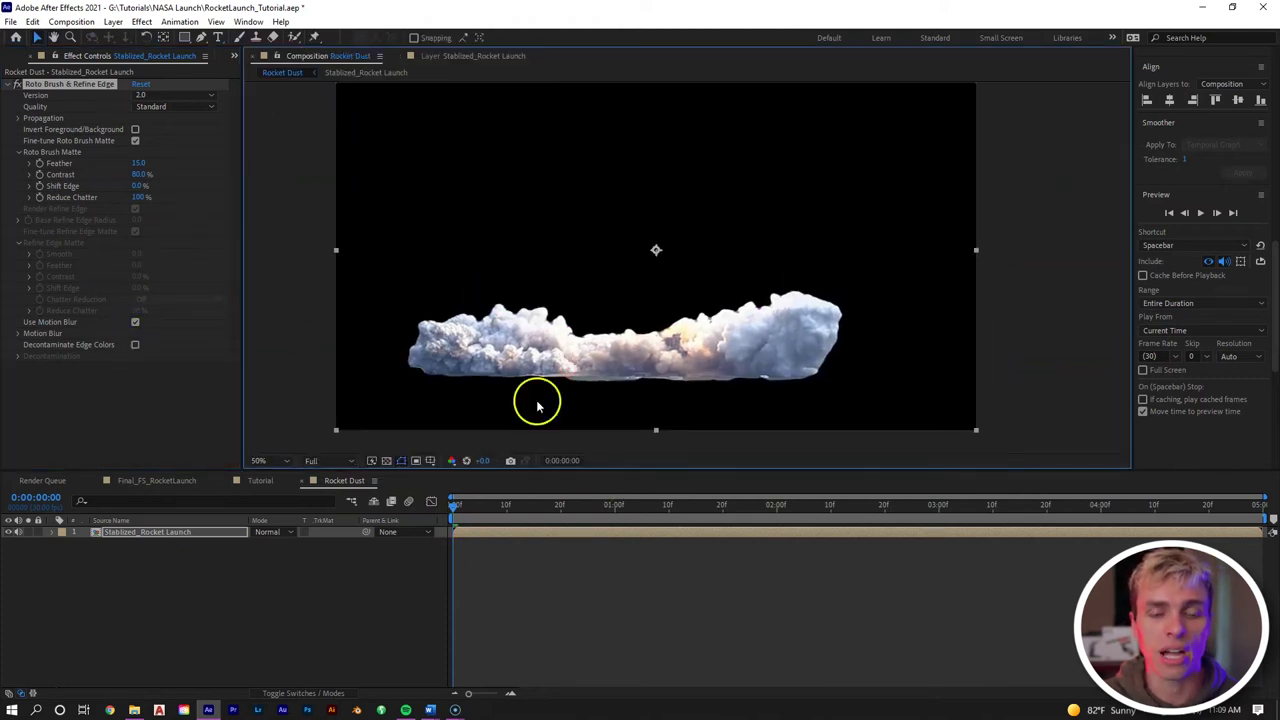
pyautogui.moveTo(466, 505); pyautogui.dragTo(410, 499)
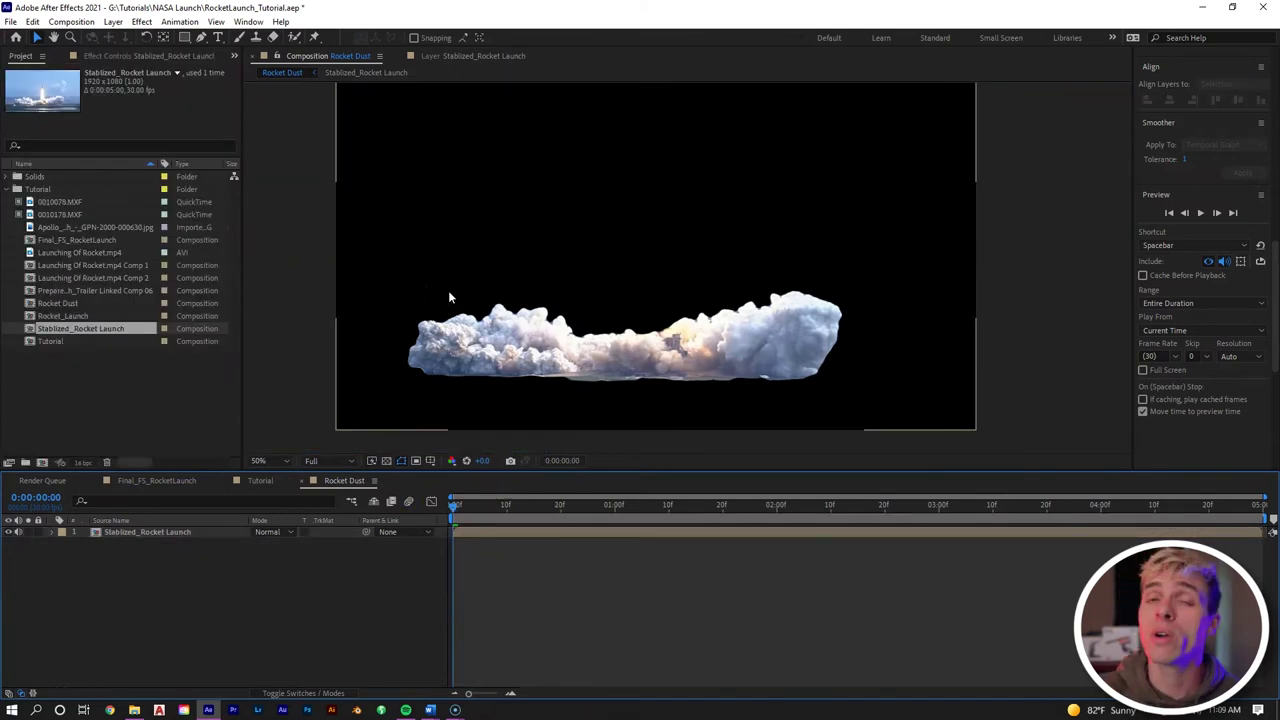
pyautogui.click(452, 295)
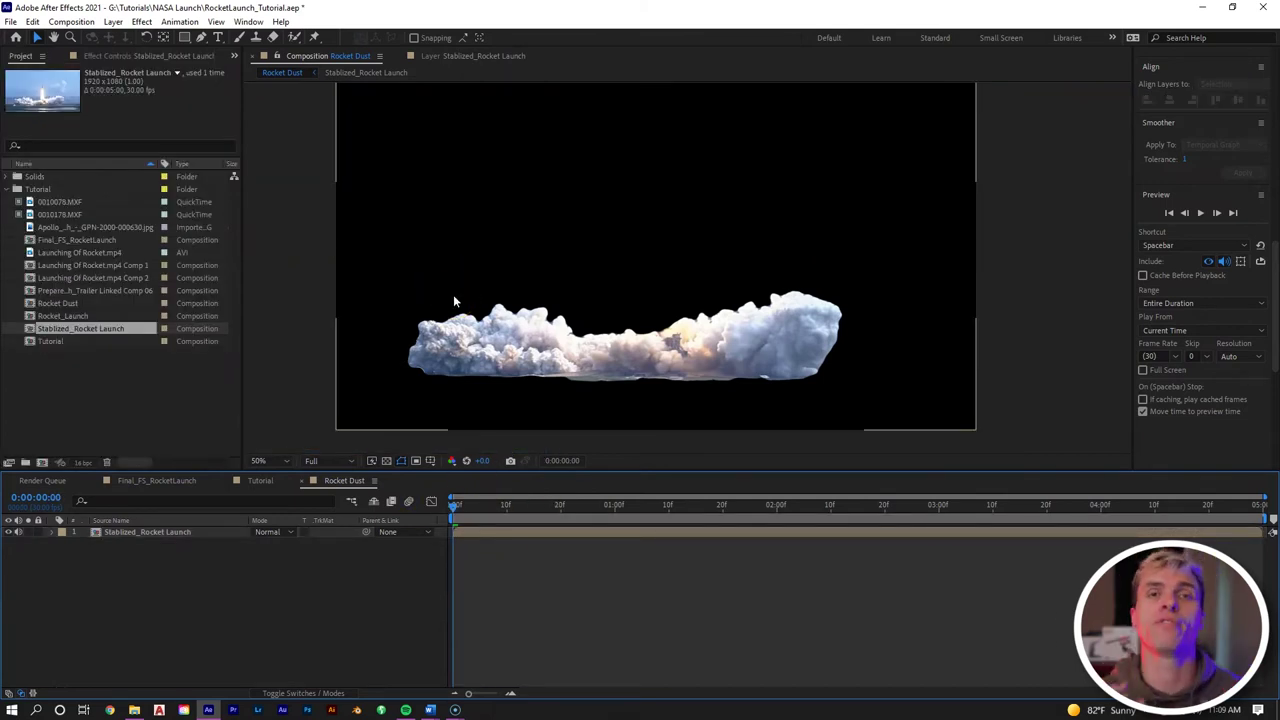
# Step: Create a new composition from Stablized_Rocket Launch and rename it Rocket Fuel
pyautogui.click(120, 329)
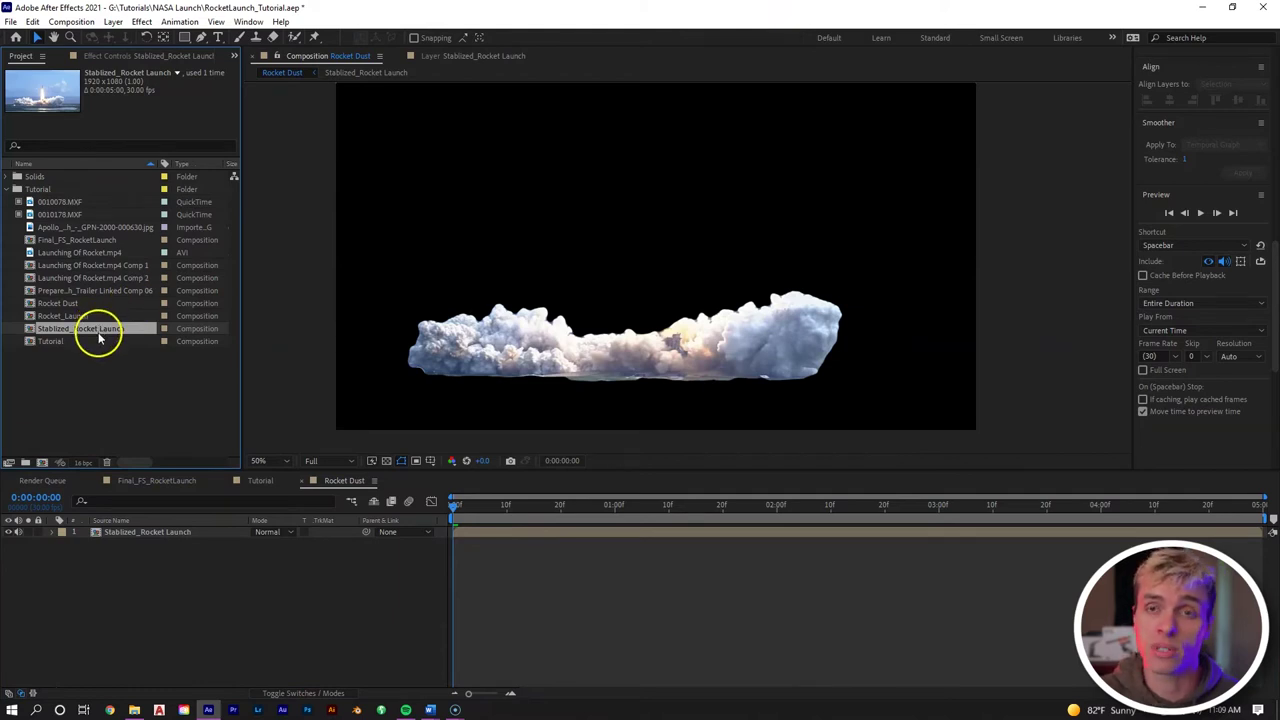
pyautogui.moveTo(99, 332); pyautogui.dragTo(42, 466)
pyautogui.click(103, 340)
pyautogui.rightClick(101, 341)
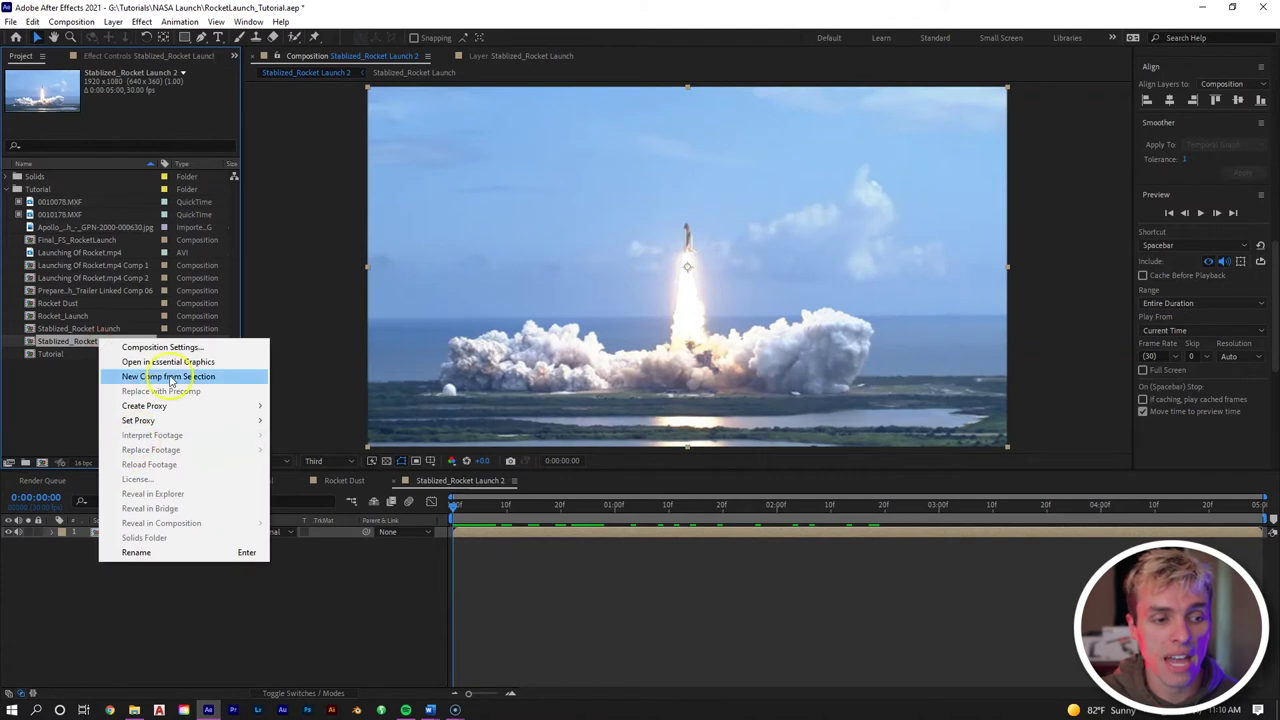
pyautogui.click(171, 552)
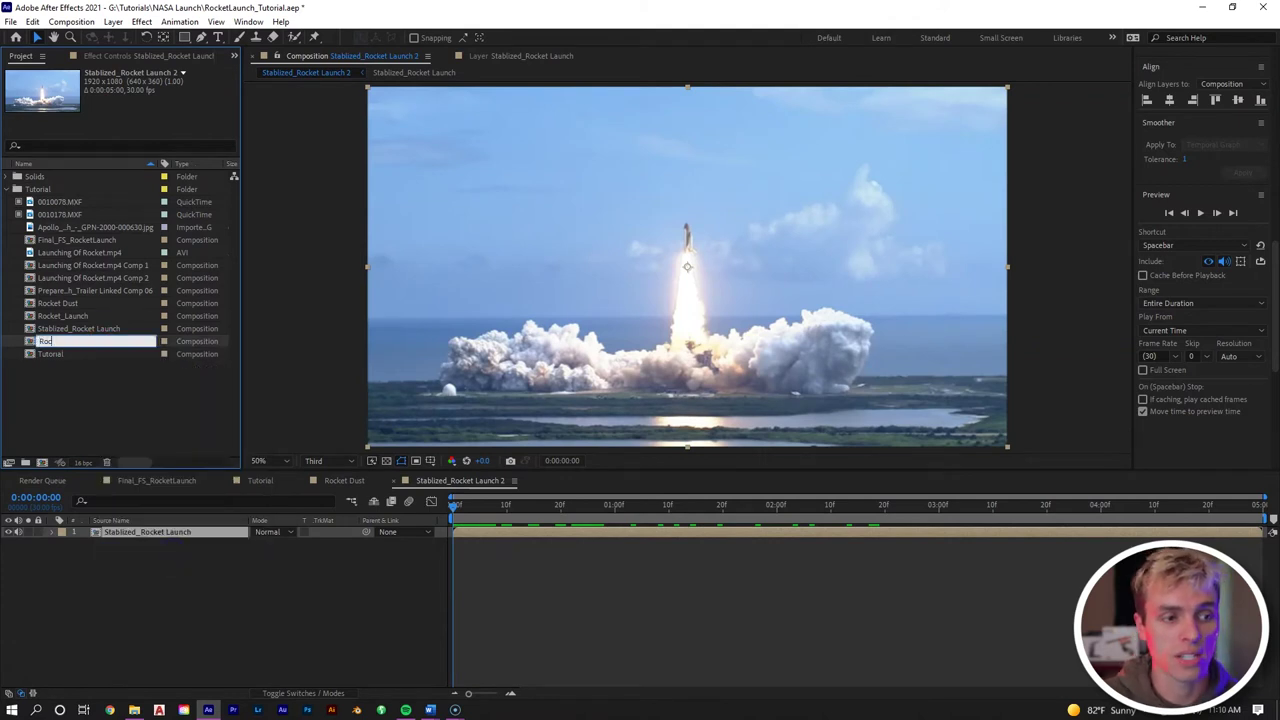
# Step: Draw a closed Pen tool mask around the rocket's exhaust flame, from below the shuttle down into the smoke
pyautogui.press('g')
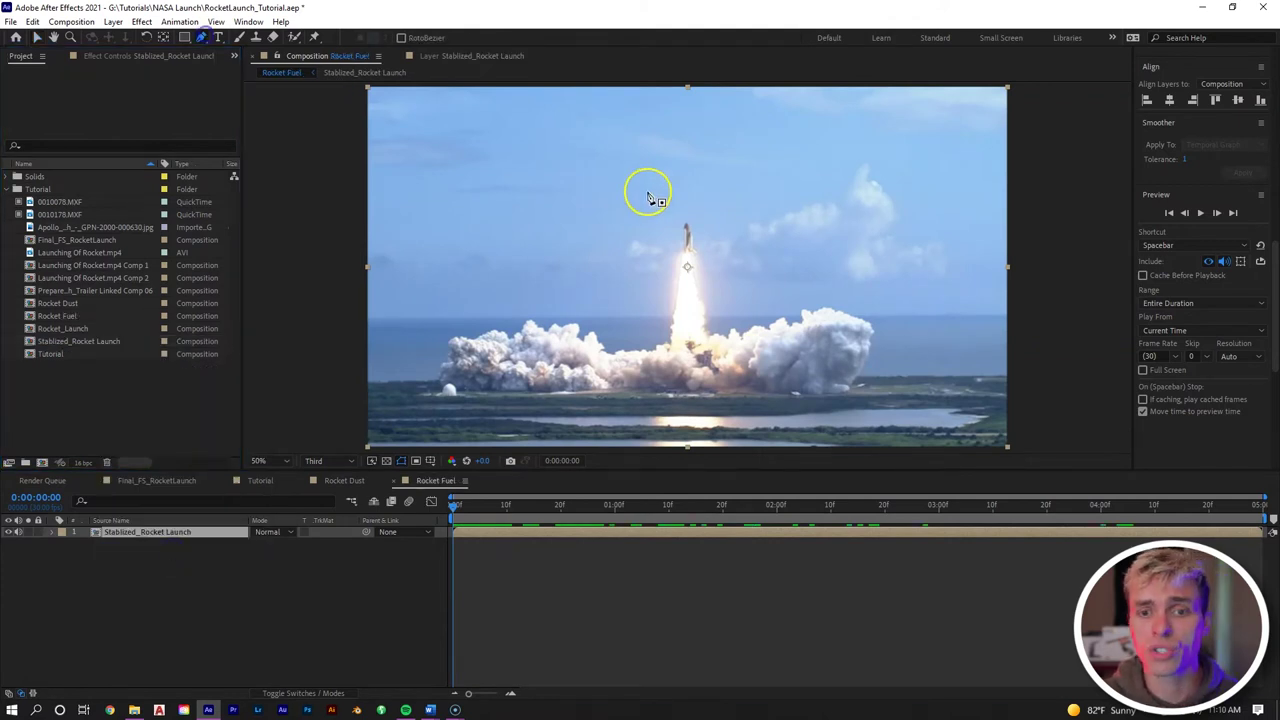
pyautogui.scroll(1, 707, 228)
pyautogui.moveTo(707, 228); pyautogui.dragTo(632, 242)
pyautogui.scroll(1, 709, 231)
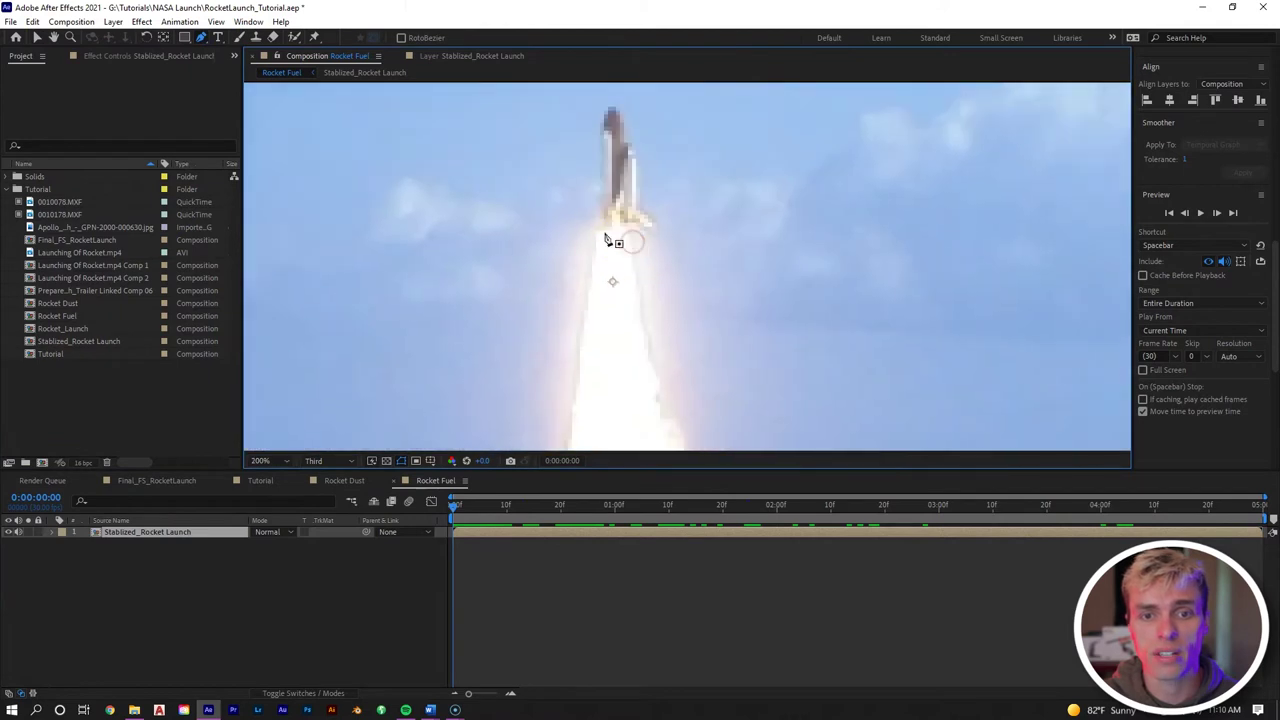
pyautogui.click(596, 232)
pyautogui.moveTo(635, 264); pyautogui.dragTo(632, 197)
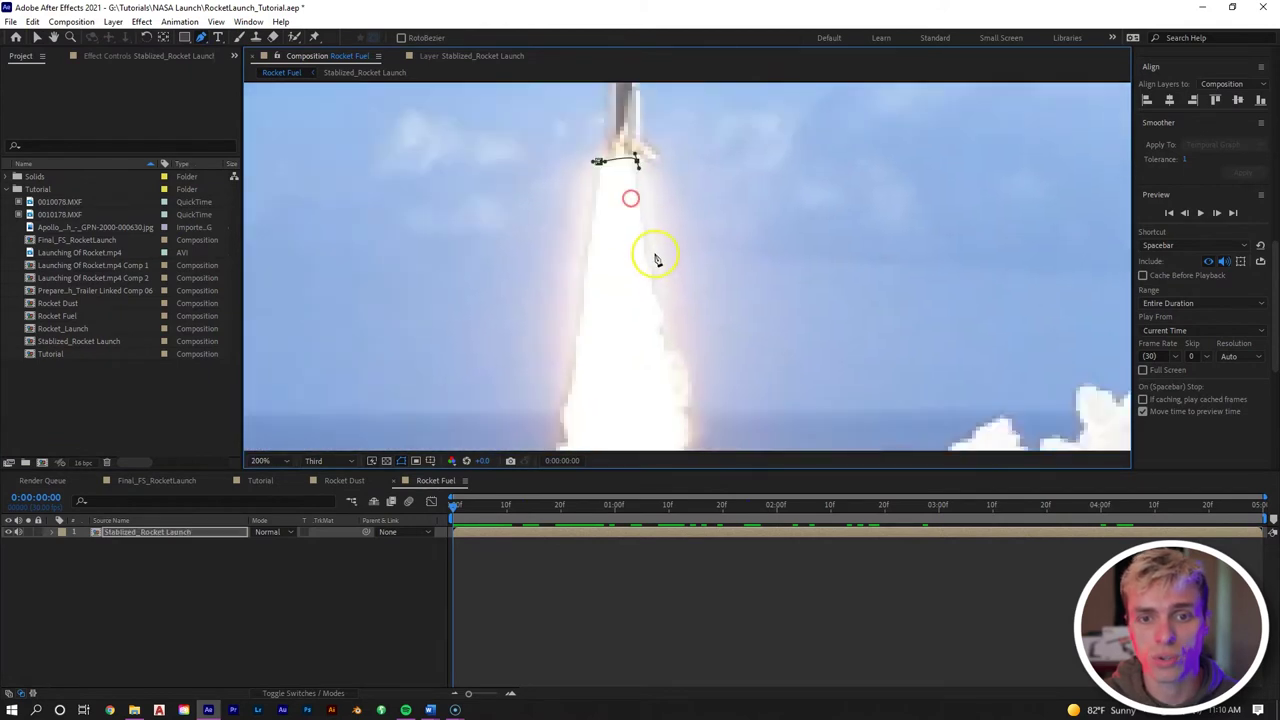
pyautogui.moveTo(660, 292); pyautogui.dragTo(662, 302)
pyautogui.moveTo(655, 394); pyautogui.dragTo(657, 234)
pyautogui.click(694, 264)
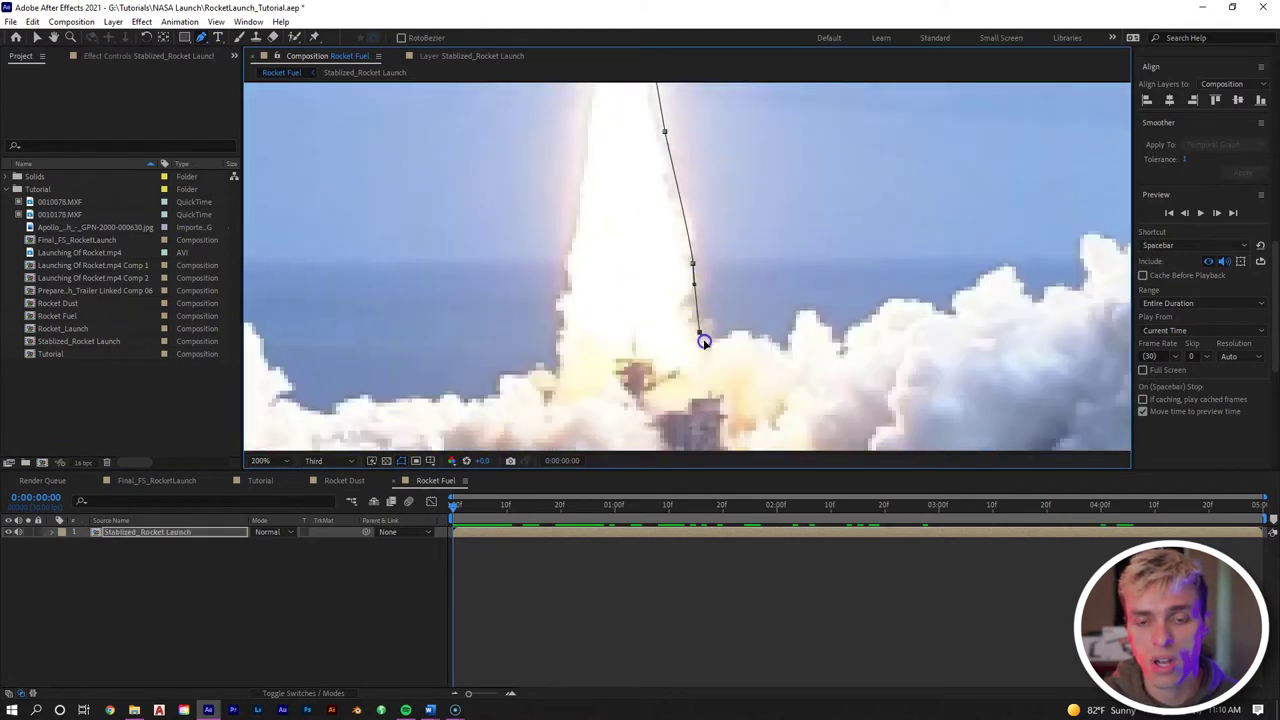
pyautogui.moveTo(700, 333); pyautogui.dragTo(706, 352)
pyautogui.moveTo(706, 352); pyautogui.dragTo(706, 263)
pyautogui.moveTo(713, 314); pyautogui.dragTo(716, 334)
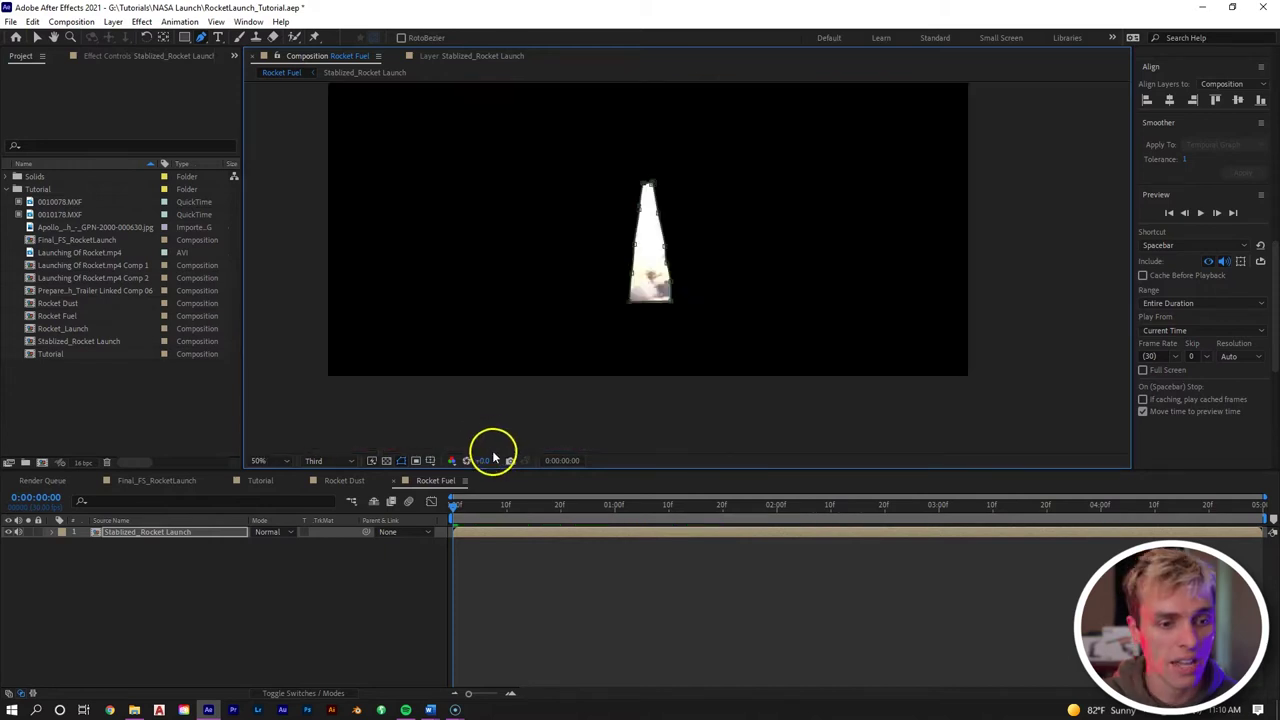
# Step: Set the flame mask's feather to 25 pixels
pyautogui.press('f')
pyautogui.click(286, 555)
pyautogui.write('25')
pyautogui.click(553, 574)
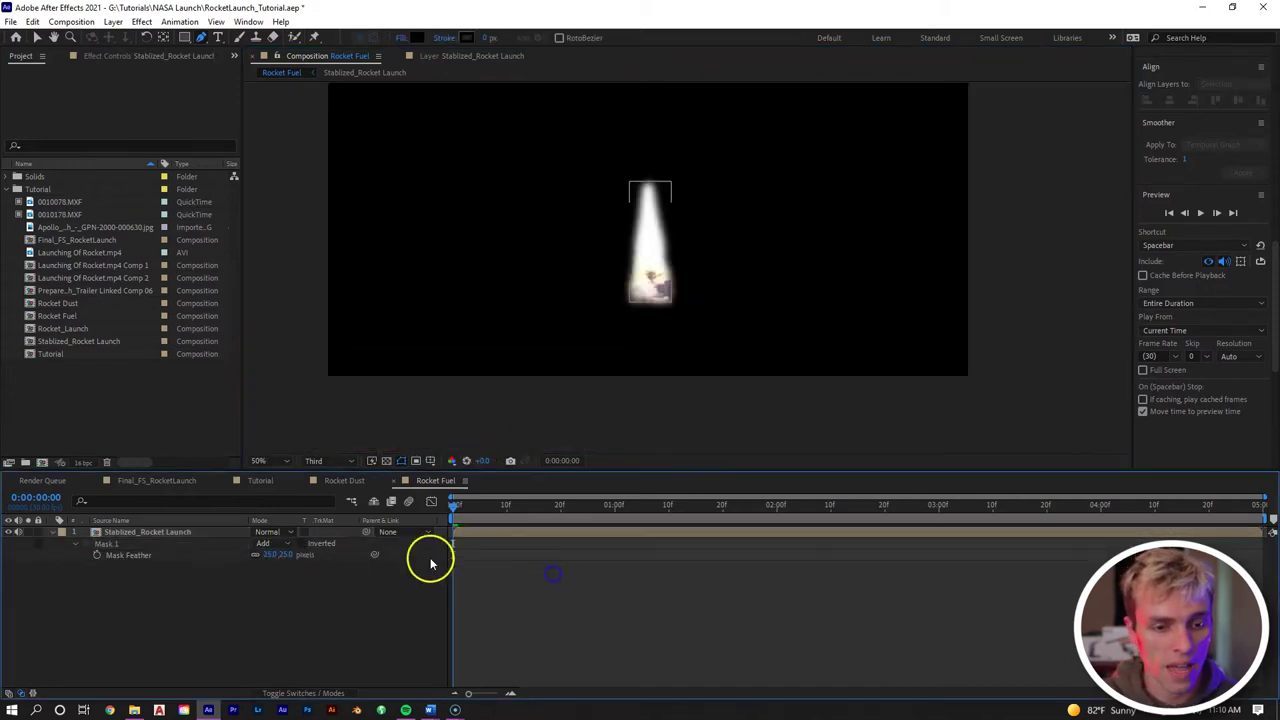
# Step: Add a Mask Path keyframe at the first frame and set Mask 1's mode to None
pyautogui.click(491, 531)
pyautogui.press('m')
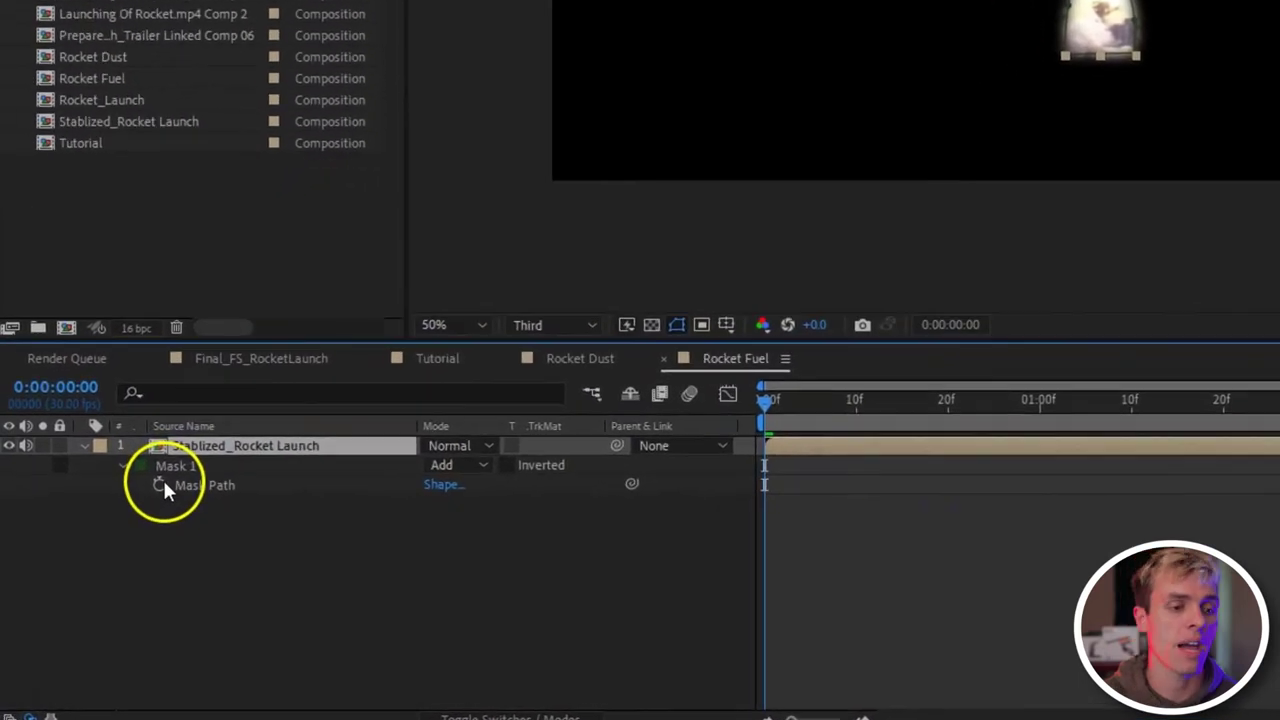
pyautogui.click(159, 485)
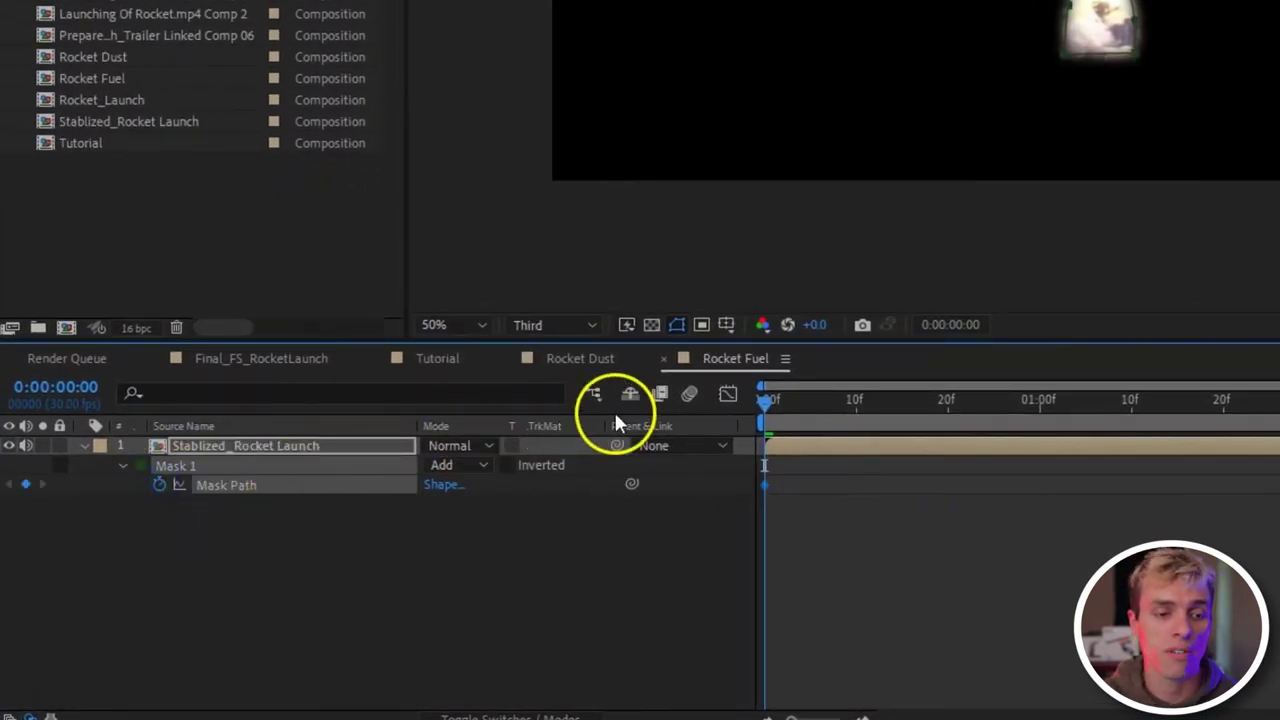
pyautogui.click(460, 466)
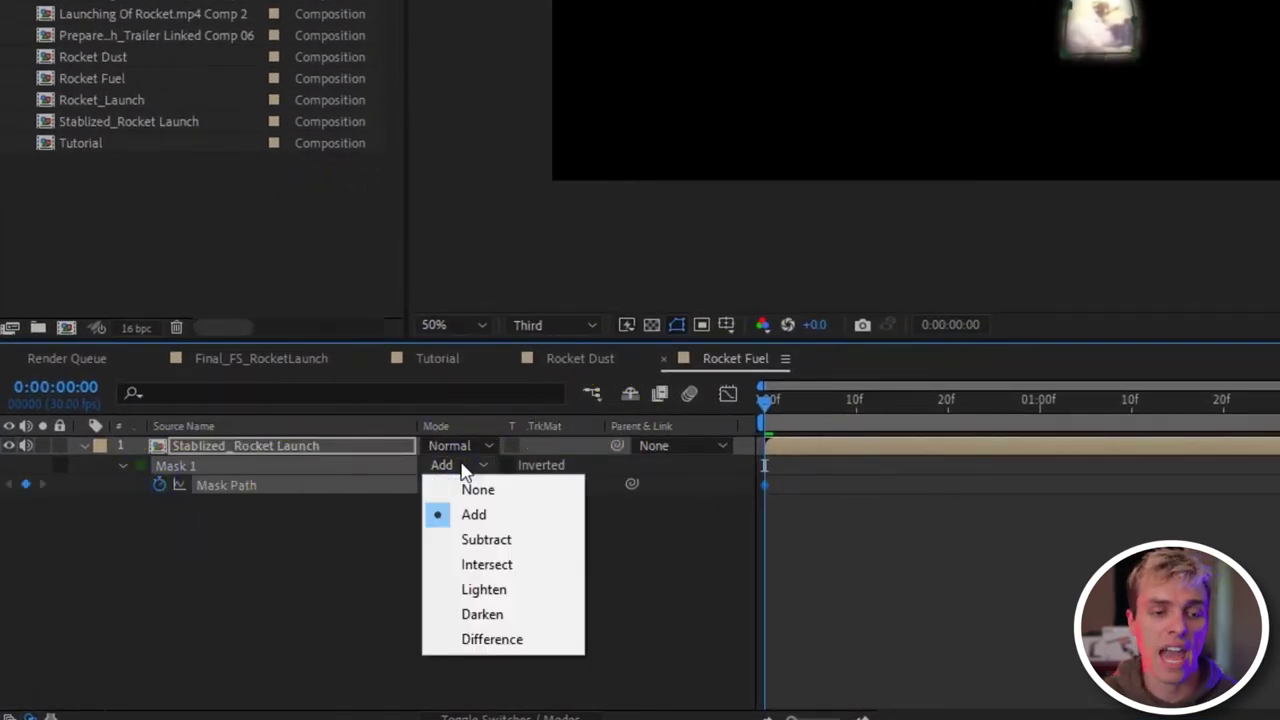
pyautogui.click(470, 489)
# Step: Advance to 0:00:00:13 and adjust the mask points to fit the exhaust flame, keyframing the new shape
pyautogui.click(52, 40)
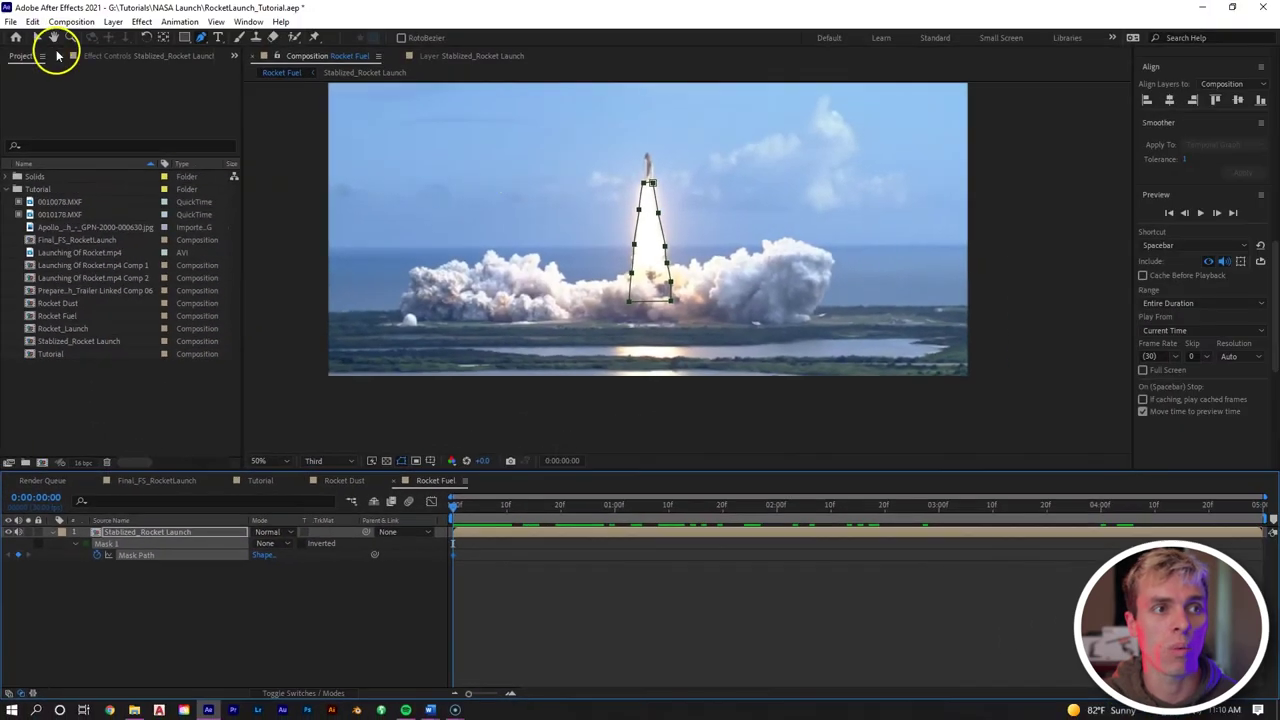
pyautogui.click(670, 210)
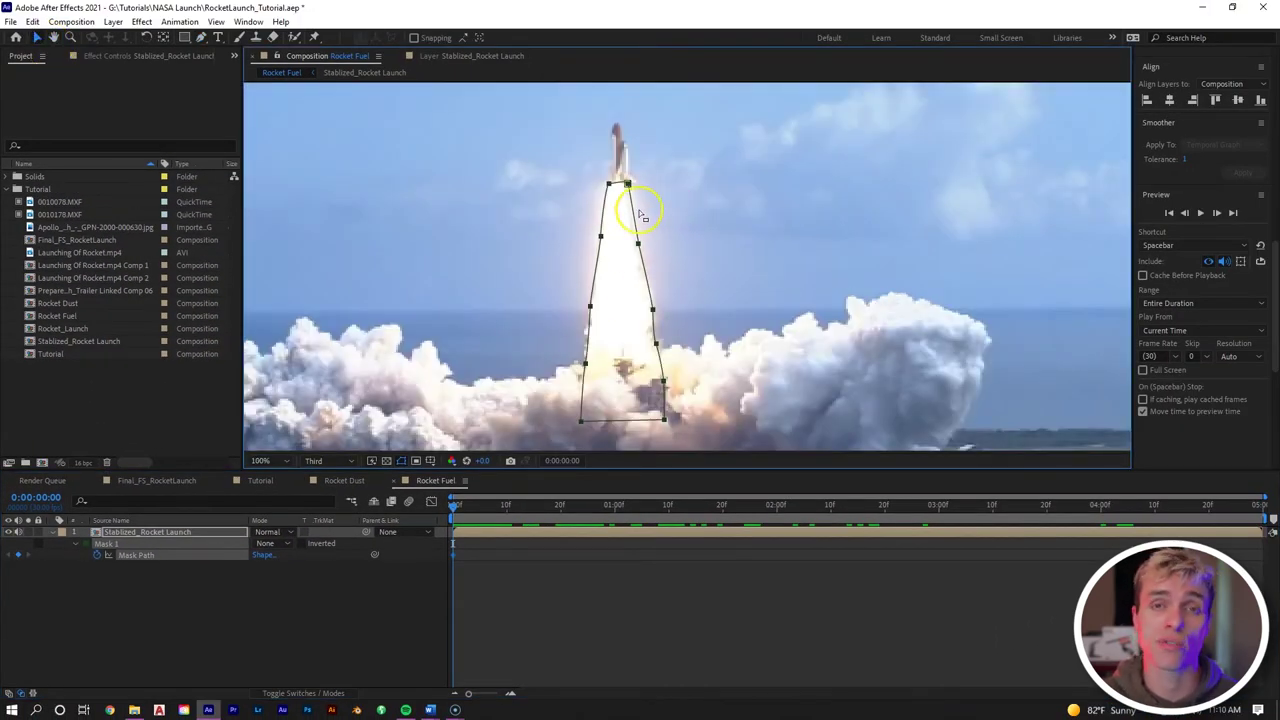
pyautogui.moveTo(621, 220); pyautogui.dragTo(557, 234)
pyautogui.press('pagedown')
pyautogui.press('pagedown')
pyautogui.press('pagedown')
pyautogui.press('pagedown')
pyautogui.press('pagedown')
pyautogui.press('pagedown')
pyautogui.press('pagedown')
pyautogui.press('pagedown')
pyautogui.moveTo(536, 251); pyautogui.dragTo(533, 255)
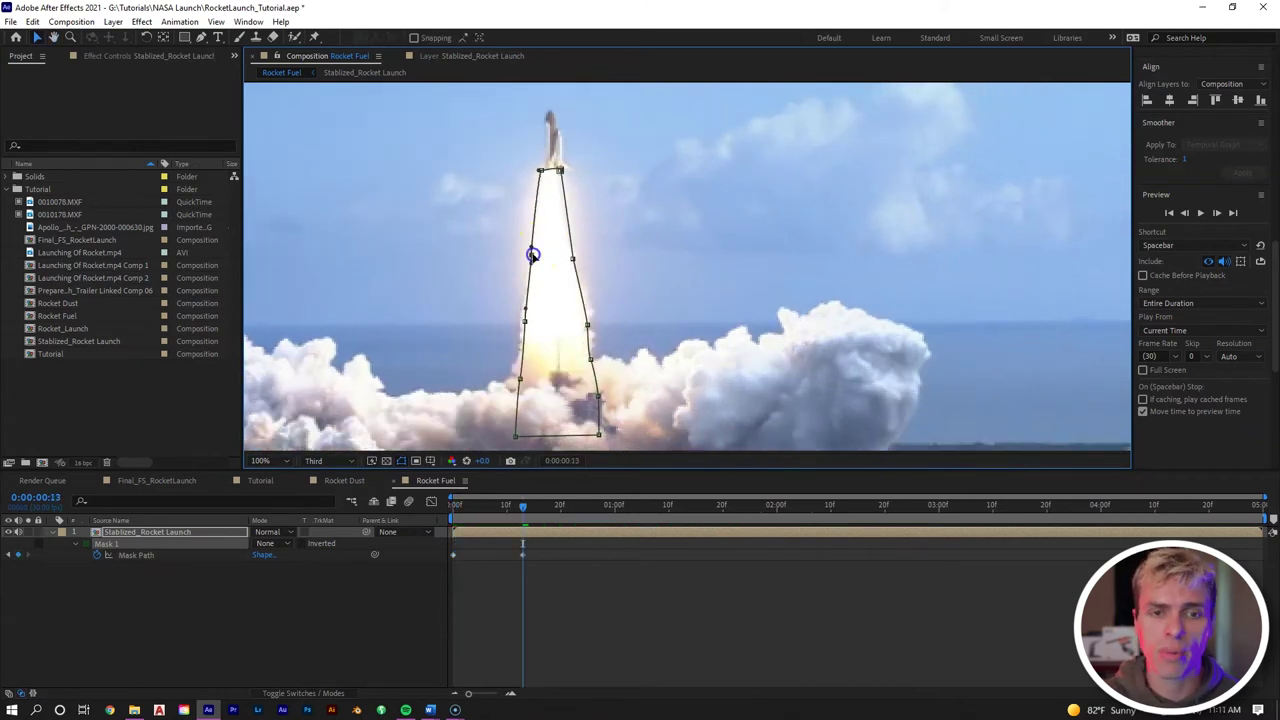
pyautogui.moveTo(520, 379); pyautogui.dragTo(511, 377)
# Step: Continue stepping forward to 0:00:01:07, reshaping the mask at intervals to follow the rising exhaust
pyautogui.press('pagedown')
pyautogui.press('pagedown')
pyautogui.press('pagedown')
pyautogui.press('pagedown')
pyautogui.press('pagedown')
pyautogui.press('pagedown')
pyautogui.press('pagedown')
pyautogui.press('pagedown')
pyautogui.press('pagedown')
pyautogui.press('pagedown')
pyautogui.press('pagedown')
pyautogui.press('pagedown')
pyautogui.press('pagedown')
pyautogui.press('pagedown')
pyautogui.press('pagedown')
pyautogui.press('pagedown')
pyautogui.press('pagedown')
pyautogui.press('pagedown')
pyautogui.press('pagedown')
pyautogui.press('pagedown')
pyautogui.press('pagedown')
pyautogui.press('pagedown')
pyautogui.press('pagedown')
pyautogui.press('pagedown')
pyautogui.moveTo(560, 171); pyautogui.dragTo(571, 92)
pyautogui.moveTo(600, 331); pyautogui.dragTo(594, 426)
# Step: Keyframe the mask path at 0:00:01:17 and 0:00:01:27, moving its points to match the exhaust plume's edges
pyautogui.press('pagedown')
pyautogui.press('pagedown')
pyautogui.press('pagedown')
pyautogui.press('pagedown')
pyautogui.press('pagedown')
pyautogui.press('pagedown')
pyautogui.press('pagedown')
pyautogui.press('pagedown')
pyautogui.press('pagedown')
pyautogui.press('pagedown')
pyautogui.moveTo(590, 345); pyautogui.dragTo(617, 200)
pyautogui.press('pagedown')
pyautogui.press('pagedown')
pyautogui.press('pagedown')
pyautogui.press('pagedown')
pyautogui.press('pagedown')
pyautogui.press('pagedown')
pyautogui.press('pagedown')
pyautogui.press('pagedown')
pyautogui.press('pagedown')
pyautogui.press('pagedown')
pyautogui.moveTo(655, 335); pyautogui.dragTo(668, 340)
# Step: Refit the mask to the exhaust below the shuttle at 0:00:02:07 and along the plume at 0:00:02:15
pyautogui.press('pagedown')
pyautogui.press('pagedown')
pyautogui.press('pagedown')
pyautogui.press('pagedown')
pyautogui.press('pagedown')
pyautogui.press('pagedown')
pyautogui.press('pagedown')
pyautogui.press('pagedown')
pyautogui.press('pagedown')
pyautogui.press('pagedown')
pyautogui.moveTo(668, 185); pyautogui.dragTo(670, 156)
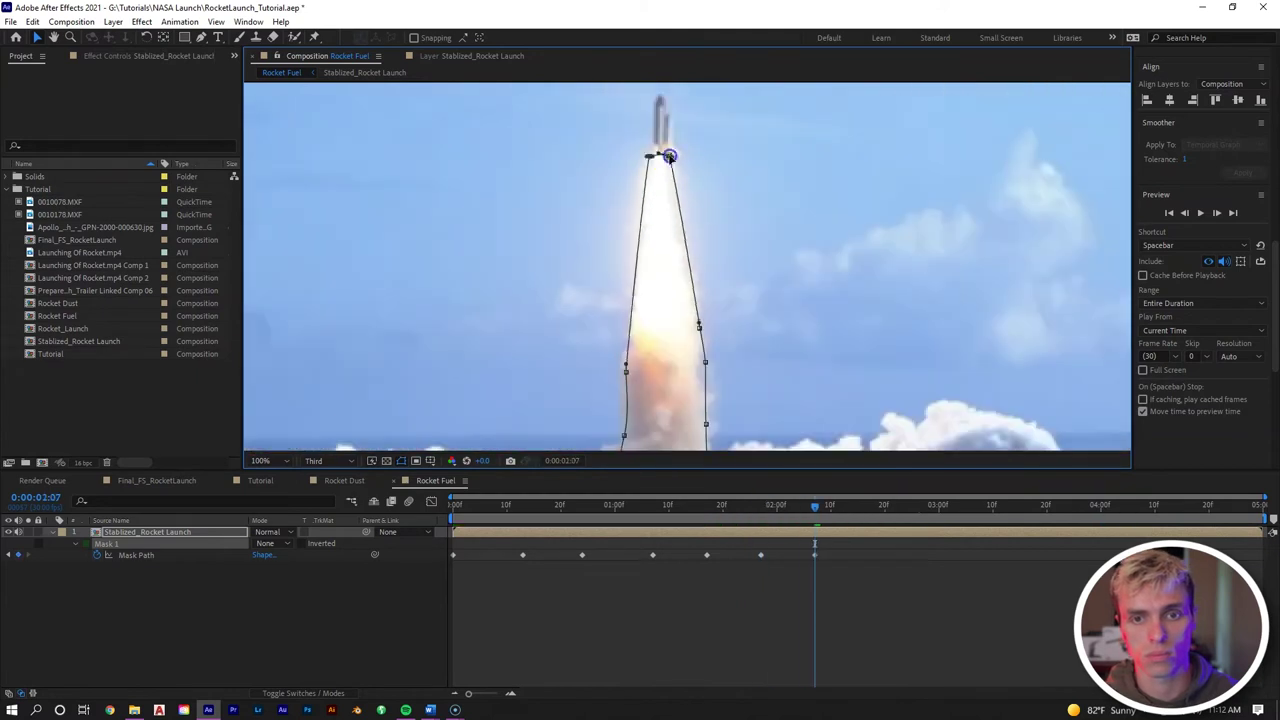
pyautogui.moveTo(690, 380); pyautogui.dragTo(685, 245)
pyautogui.press('pagedown')
pyautogui.press('pagedown')
pyautogui.press('pagedown')
pyautogui.press('pagedown')
pyautogui.press('pagedown')
pyautogui.press('pagedown')
pyautogui.press('pagedown')
pyautogui.press('pagedown')
pyautogui.moveTo(720, 420); pyautogui.dragTo(718, 374)
pyautogui.moveTo(700, 274); pyautogui.dragTo(746, 418)
# Step: Adjust the mask points around the smoke trail at 0:00:02:26 and 0:00:03:04, adding Mask Path keyframes
pyautogui.press('pagedown')
pyautogui.press('pagedown')
pyautogui.press('pagedown')
pyautogui.press('pagedown')
pyautogui.press('pagedown')
pyautogui.press('pagedown')
pyautogui.press('pagedown')
pyautogui.press('pagedown')
pyautogui.press('pagedown')
pyautogui.press('pagedown')
pyautogui.press('pagedown')
pyautogui.moveTo(738, 342); pyautogui.dragTo(731, 344)
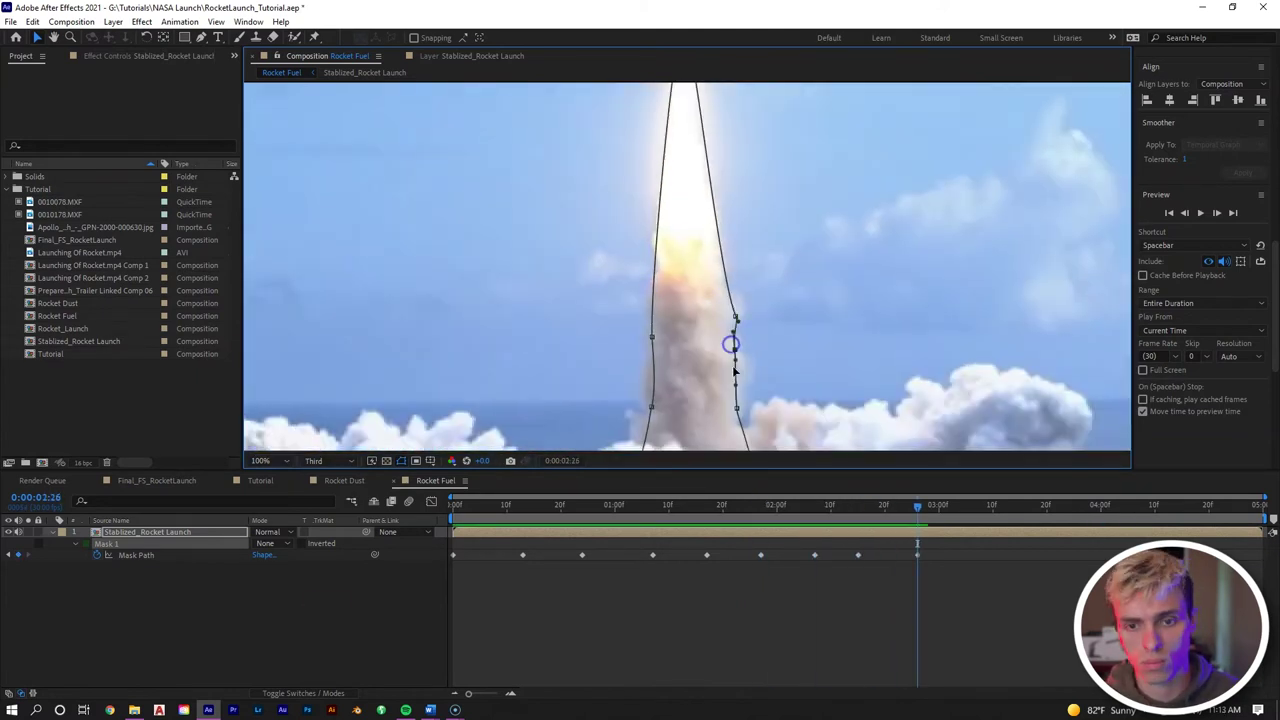
pyautogui.moveTo(711, 165); pyautogui.dragTo(711, 231)
pyautogui.press('pagedown')
pyautogui.press('pagedown')
pyautogui.press('pagedown')
pyautogui.press('pagedown')
pyautogui.press('pagedown')
pyautogui.press('pagedown')
pyautogui.press('pagedown')
pyautogui.press('pagedown')
pyautogui.moveTo(670, 311); pyautogui.dragTo(700, 215)
# Step: Keep fitting the mask to the exhaust every eight frames further into the clip, and preview the masked result from the start
pyautogui.press('pagedown')
pyautogui.press('pagedown')
pyautogui.press('pagedown')
pyautogui.press('pagedown')
pyautogui.press('pagedown')
pyautogui.press('pagedown')
pyautogui.press('pagedown')
pyautogui.press('pagedown')
pyautogui.moveTo(786, 277); pyautogui.dragTo(791, 277)
pyautogui.press('pagedown')
pyautogui.press('pagedown')
pyautogui.press('pagedown')
pyautogui.press('pagedown')
pyautogui.press('pagedown')
pyautogui.press('pagedown')
pyautogui.press('pagedown')
pyautogui.press('pagedown')
pyautogui.moveTo(706, 252); pyautogui.dragTo(761, 249)
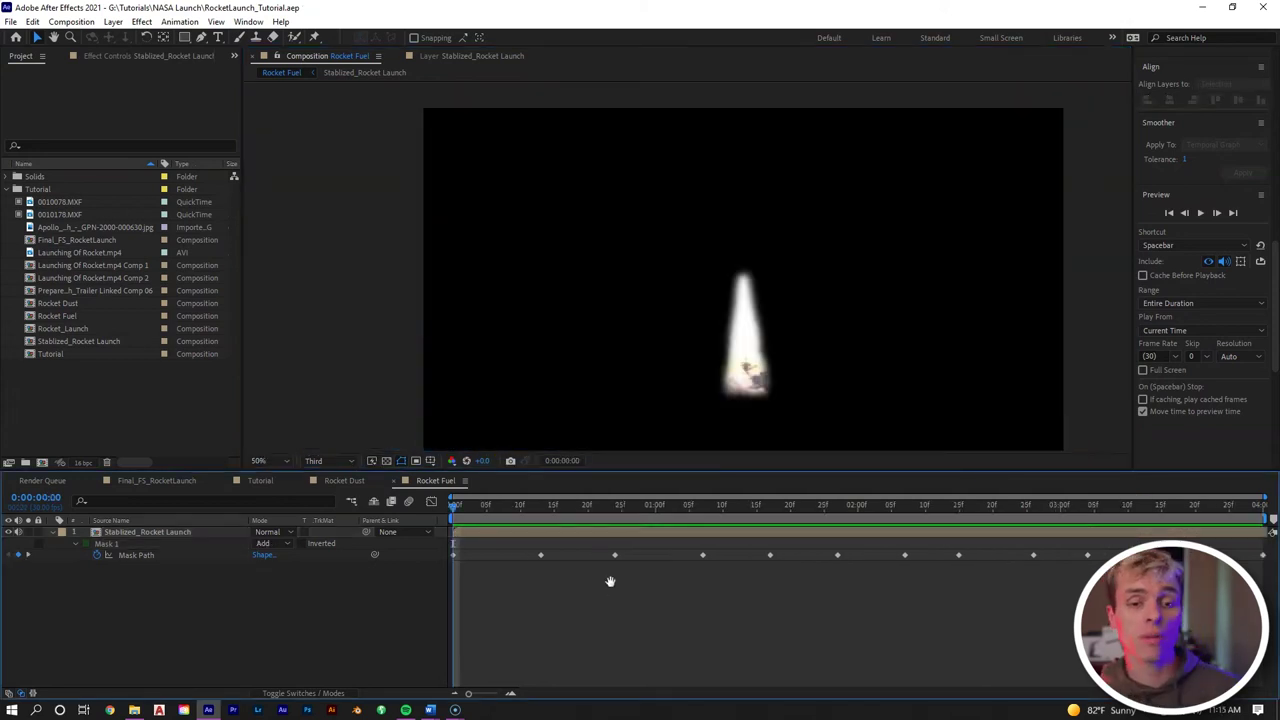
pyautogui.press('space')
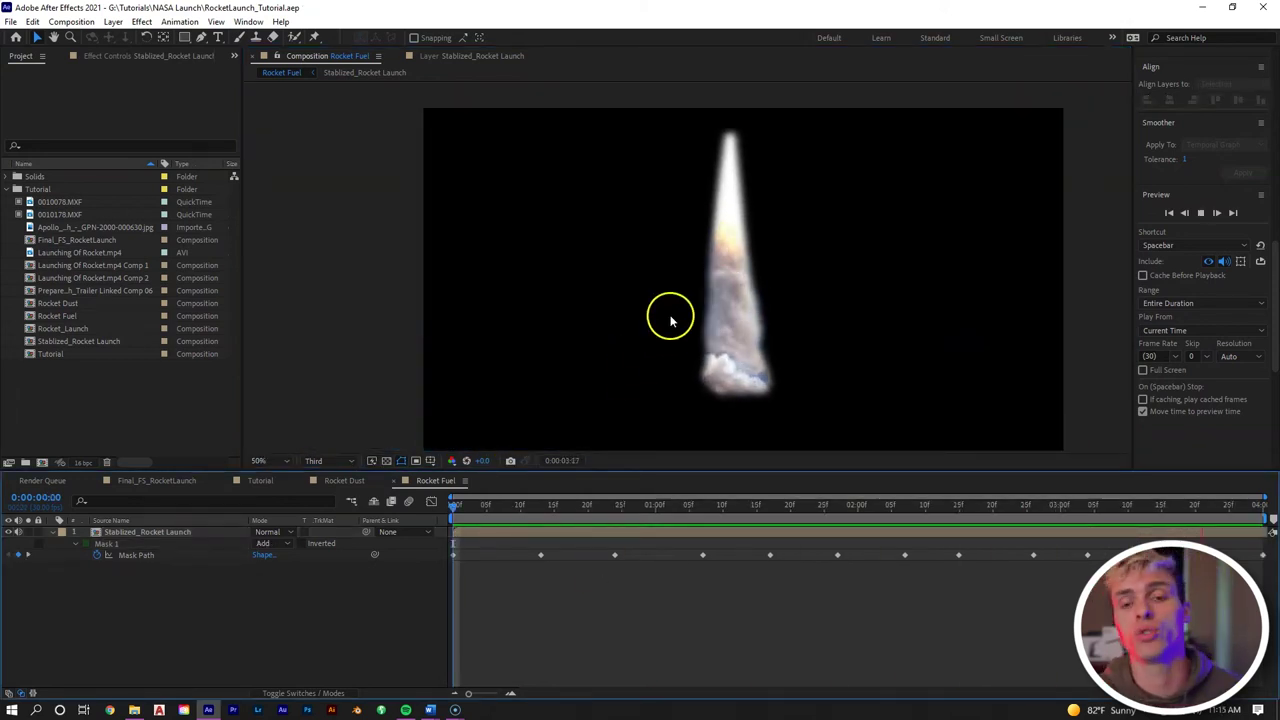
pyautogui.press('space')
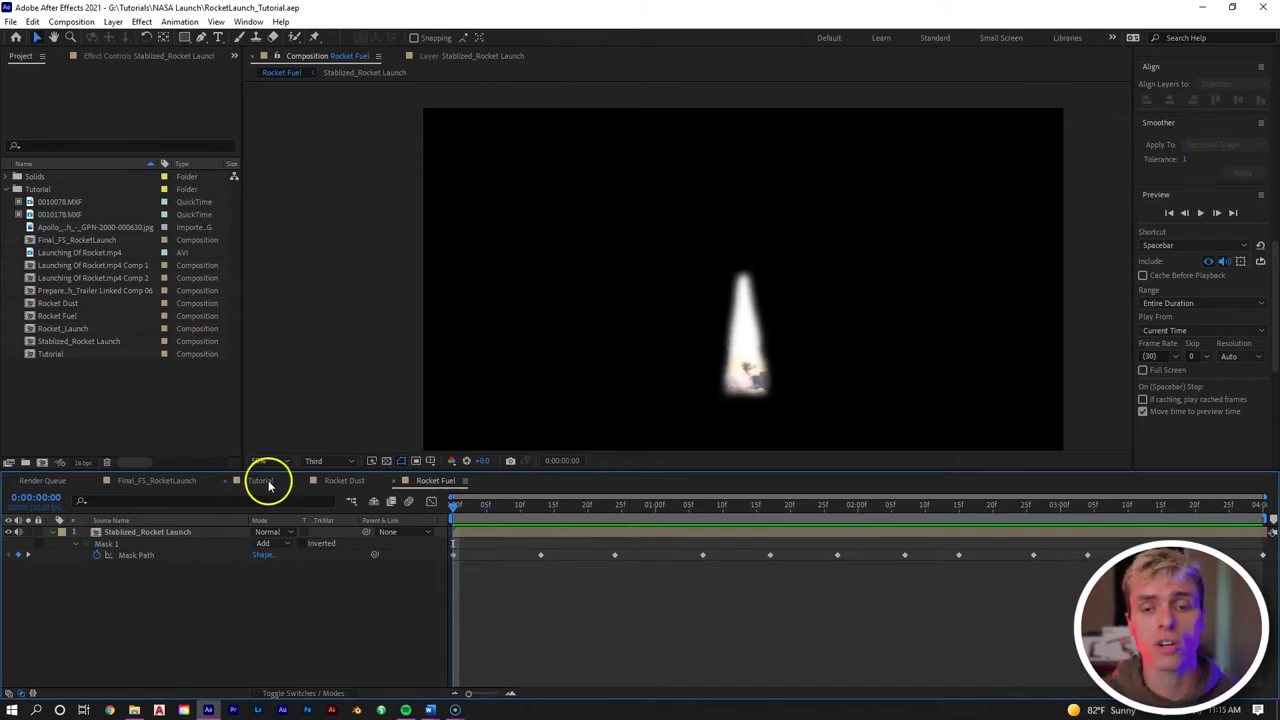
# Step: Start a Track Motion pass on the 0010078.MXF layer in the Tutorial composition
pyautogui.click(262, 481)
pyautogui.click(652, 249)
pyautogui.scroll(-1, 661, 240)
pyautogui.scroll(1, 661, 240)
pyautogui.moveTo(730, 262); pyautogui.dragTo(740, 214)
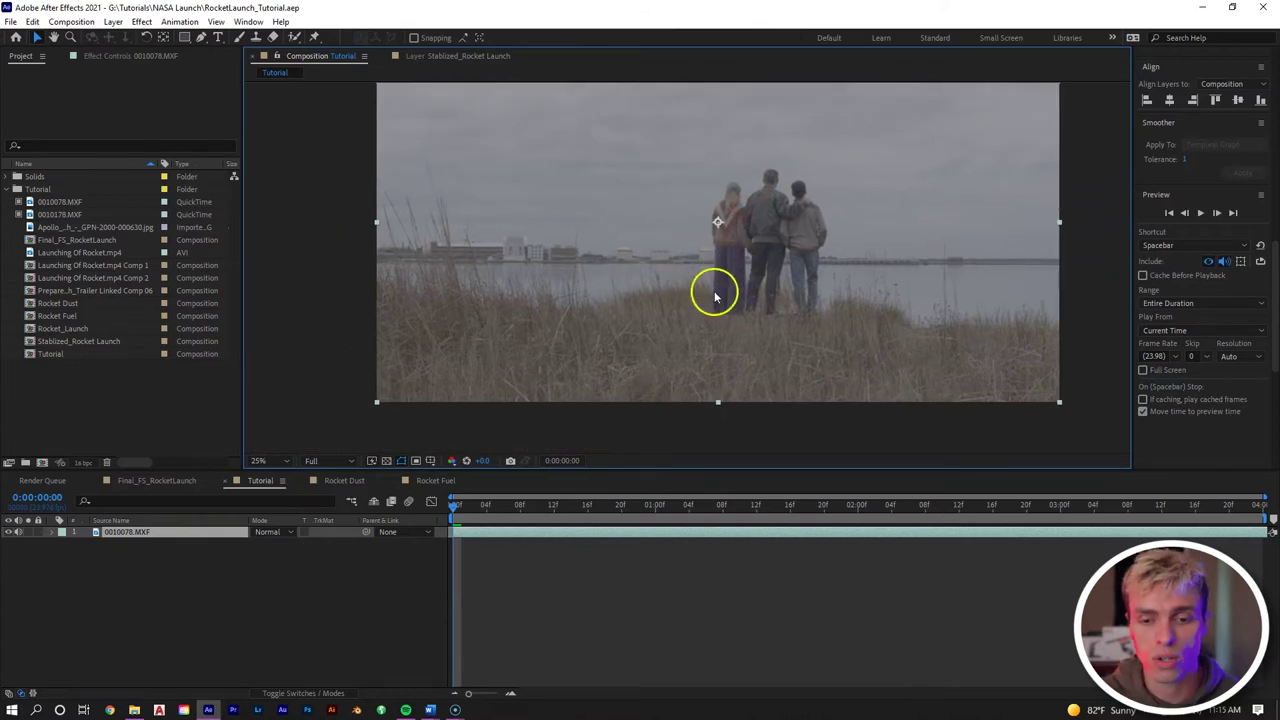
pyautogui.click(706, 541)
pyautogui.click(707, 533)
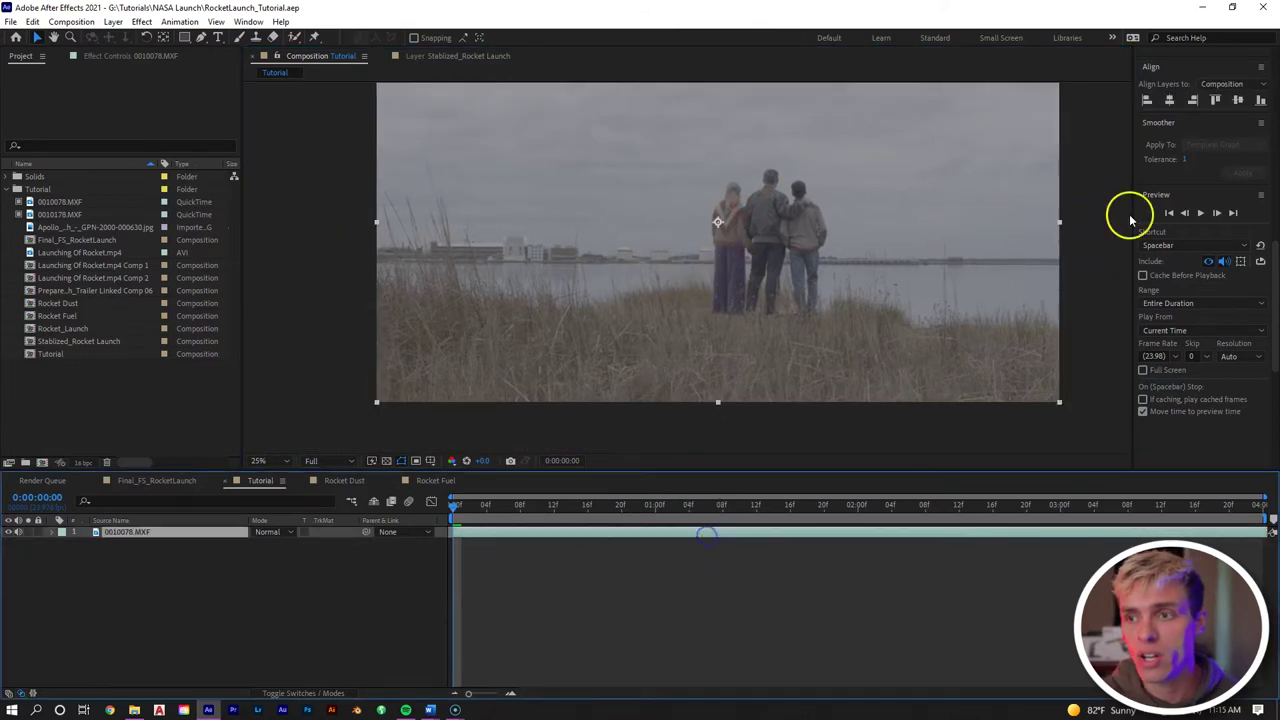
pyautogui.moveTo(1274, 256); pyautogui.dragTo(1276, 106)
pyautogui.scroll(3, 1200, 250)
pyautogui.click(1172, 184)
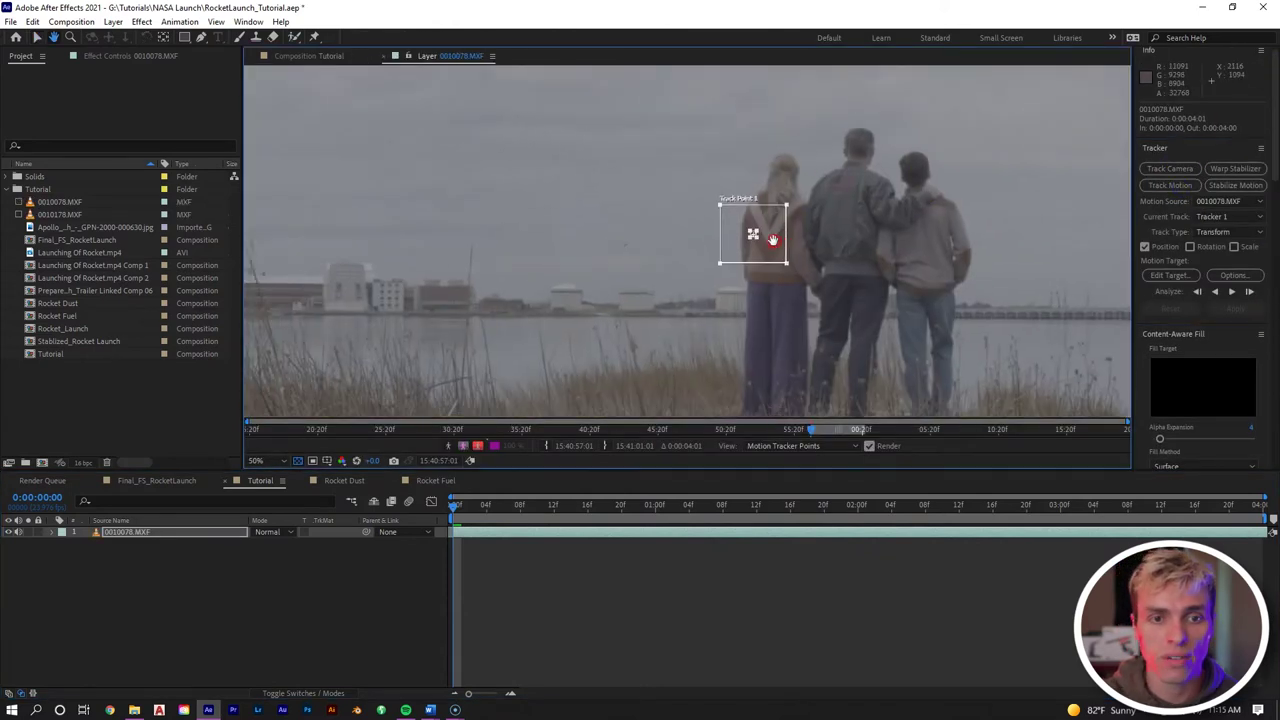
# Step: Place the track point on the roof edge of the brick building across the water and analyze the motion forward
pyautogui.moveTo(773, 240); pyautogui.dragTo(514, 252)
pyautogui.scroll(1, 512, 254)
pyautogui.scroll(2, 619, 269)
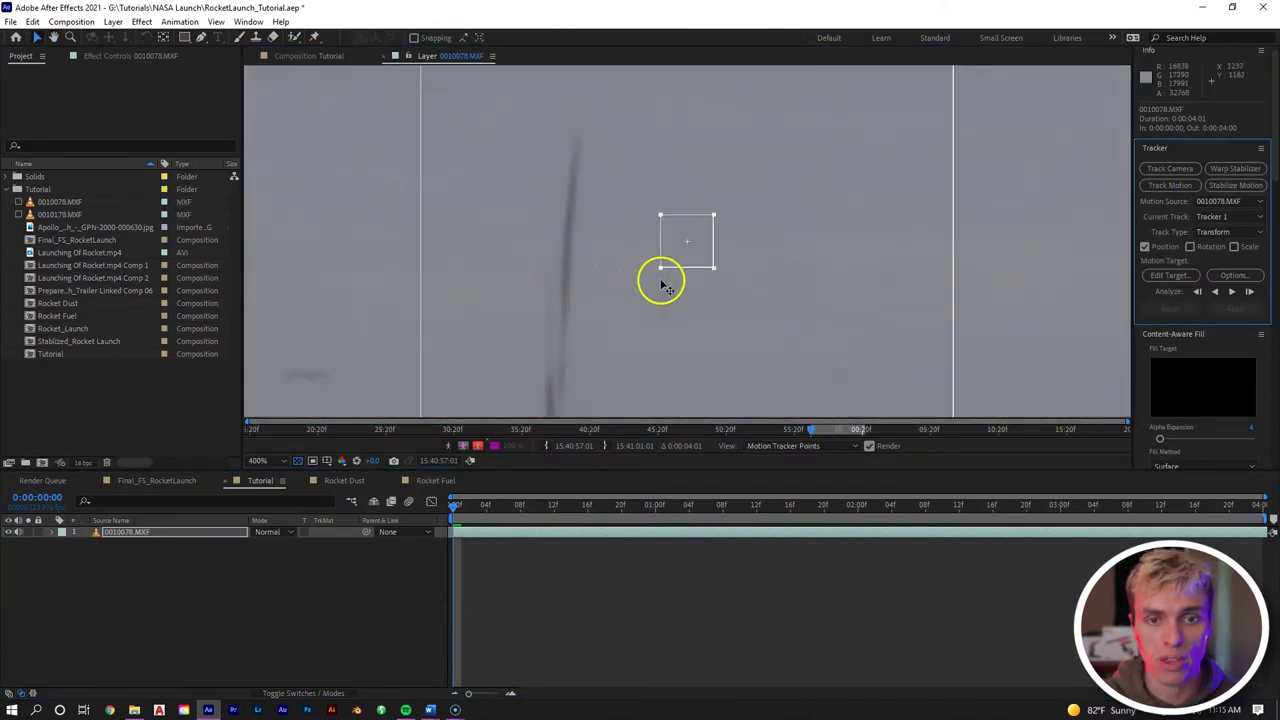
pyautogui.moveTo(703, 312); pyautogui.dragTo(894, 74)
pyautogui.moveTo(894, 128); pyautogui.dragTo(555, 227)
pyautogui.moveTo(475, 236); pyautogui.dragTo(589, 260)
pyautogui.scroll(-1, 589, 260)
pyautogui.click(1232, 293)
# Step: Add a null object named Track and apply the tracked motion to it as the motion target
pyautogui.rightClick(571, 500)
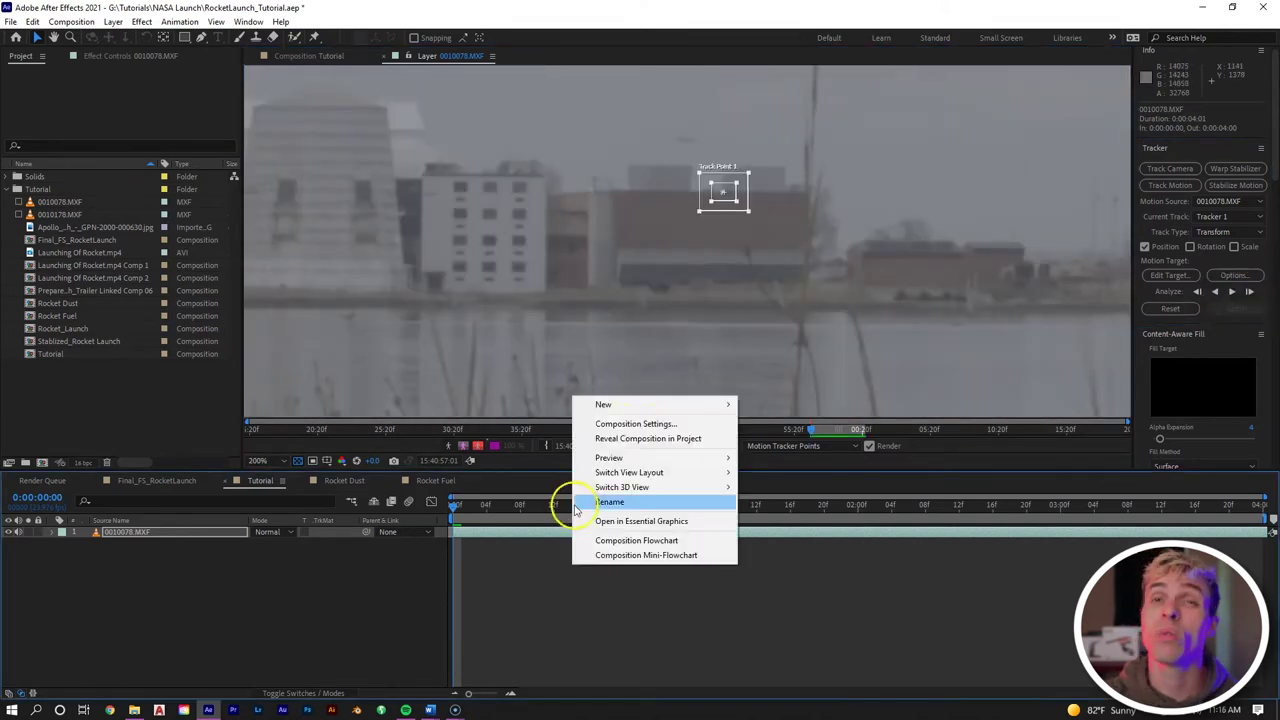
pyautogui.click(548, 555)
pyautogui.rightClick(571, 588)
pyautogui.moveTo(640, 423)
pyautogui.click(775, 502)
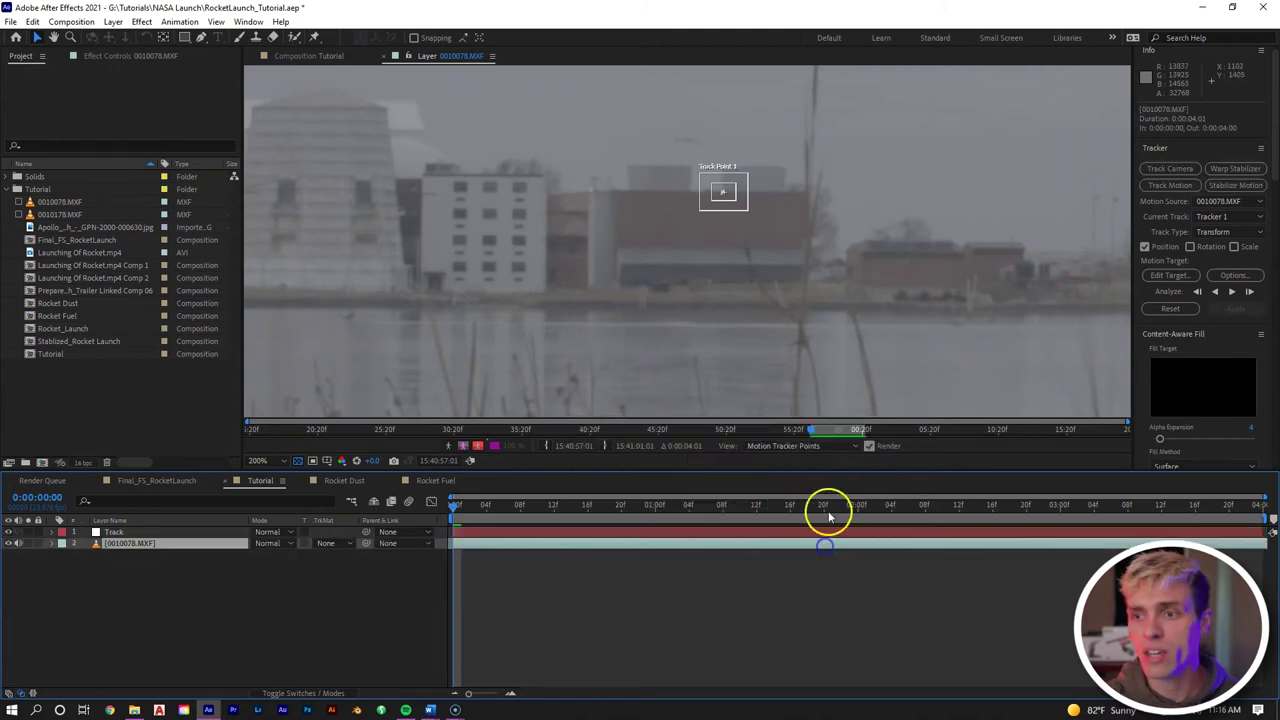
pyautogui.click(1145, 275)
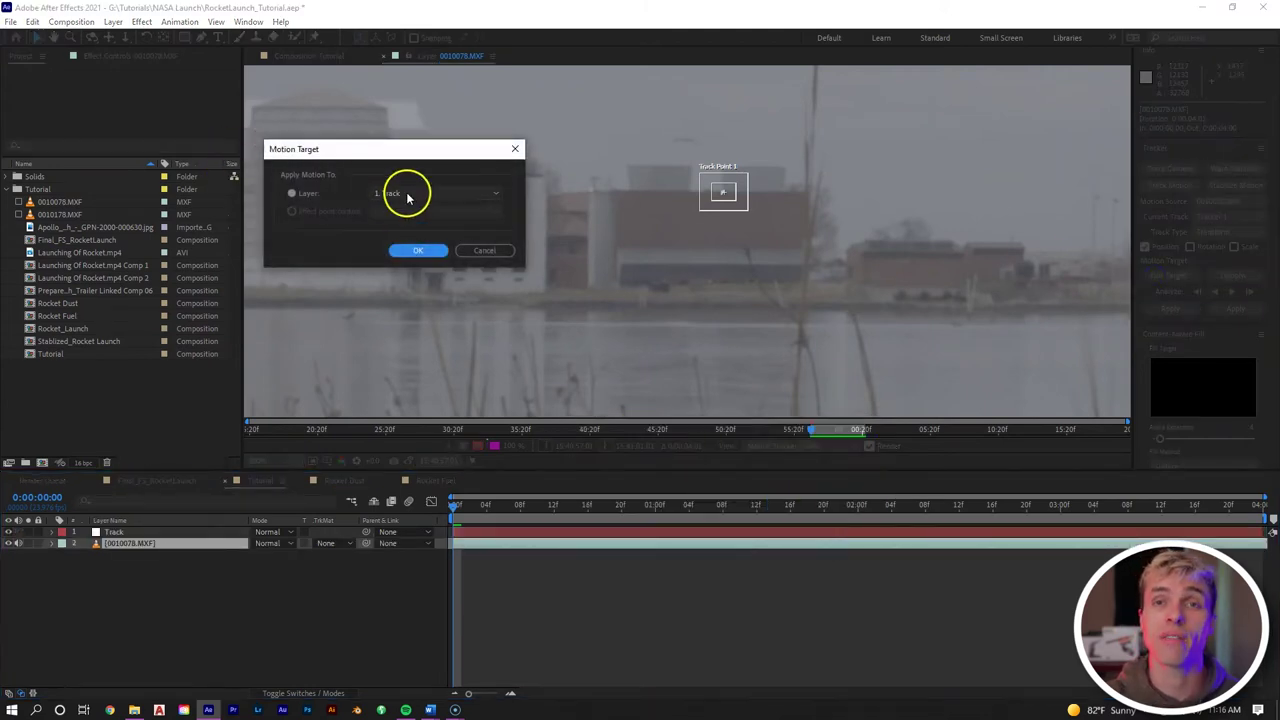
pyautogui.click(410, 250)
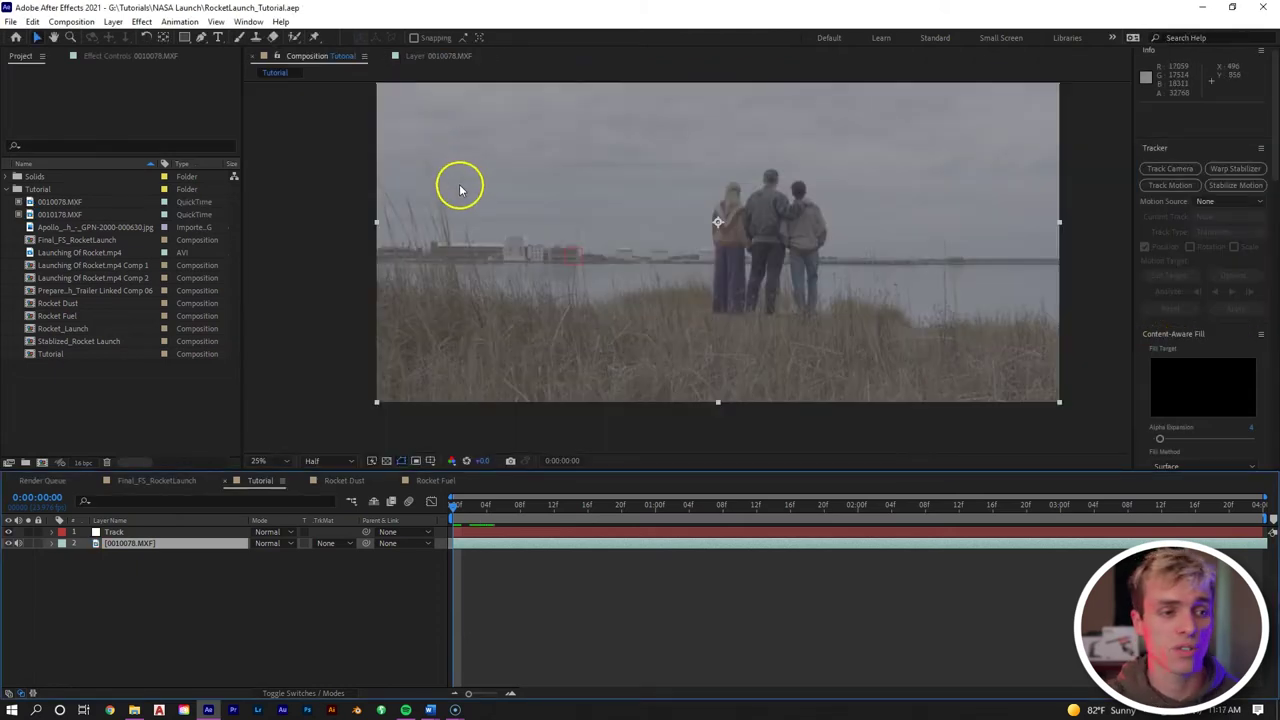
# Step: Place Rocket Dust on the horizon beside the people at 33% scale, parent it to Track and enable its motion blur
pyautogui.moveTo(62, 304); pyautogui.dragTo(211, 386)
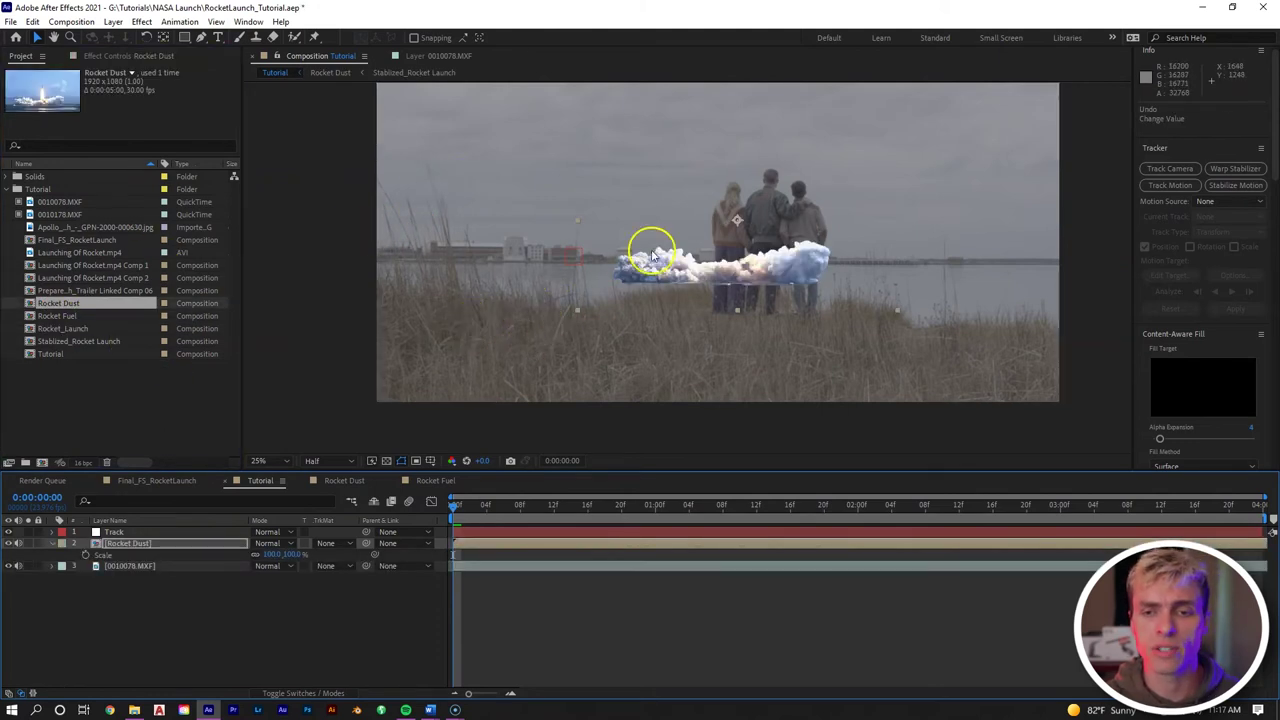
pyautogui.moveTo(651, 253); pyautogui.dragTo(806, 219)
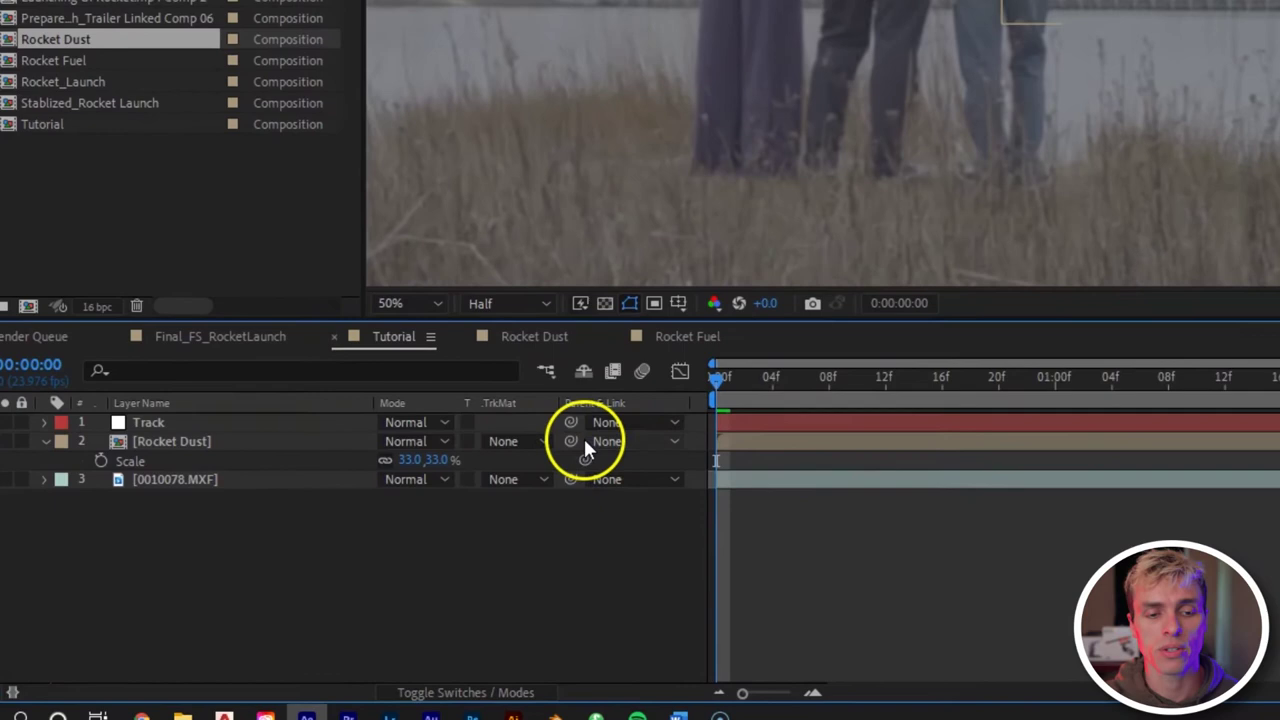
pyautogui.moveTo(571, 441); pyautogui.dragTo(760, 422)
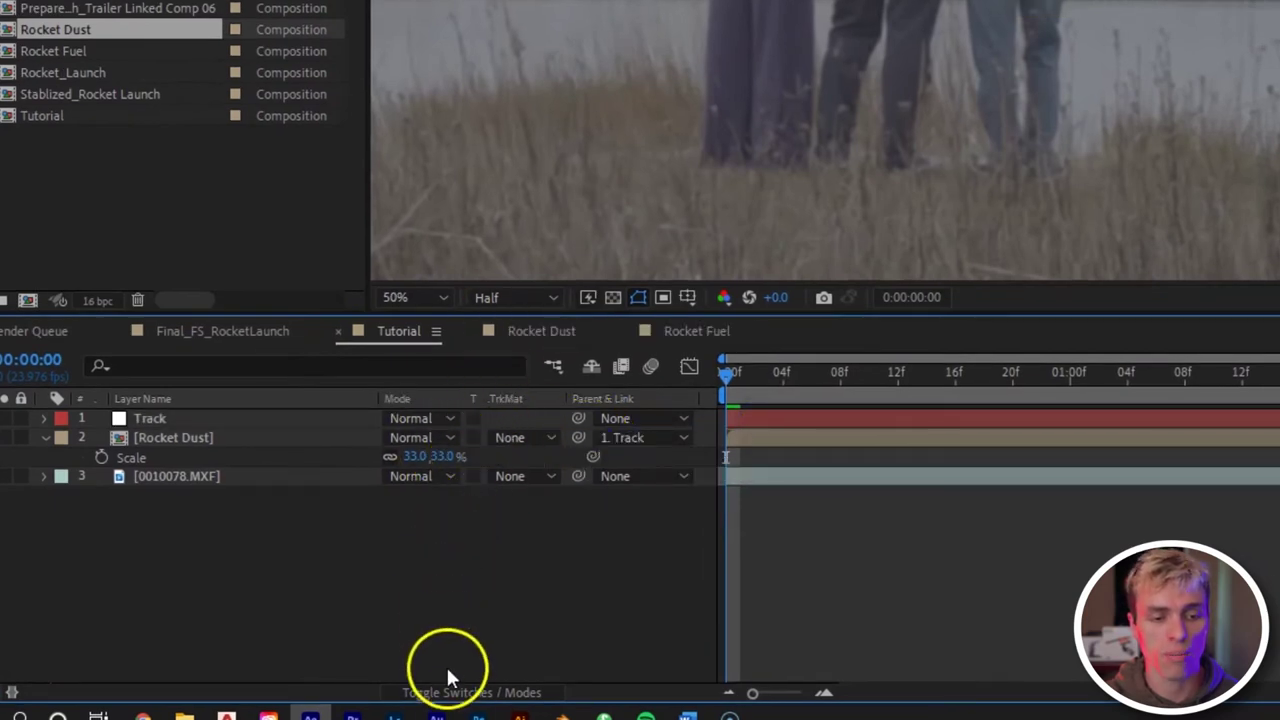
pyautogui.click(455, 692)
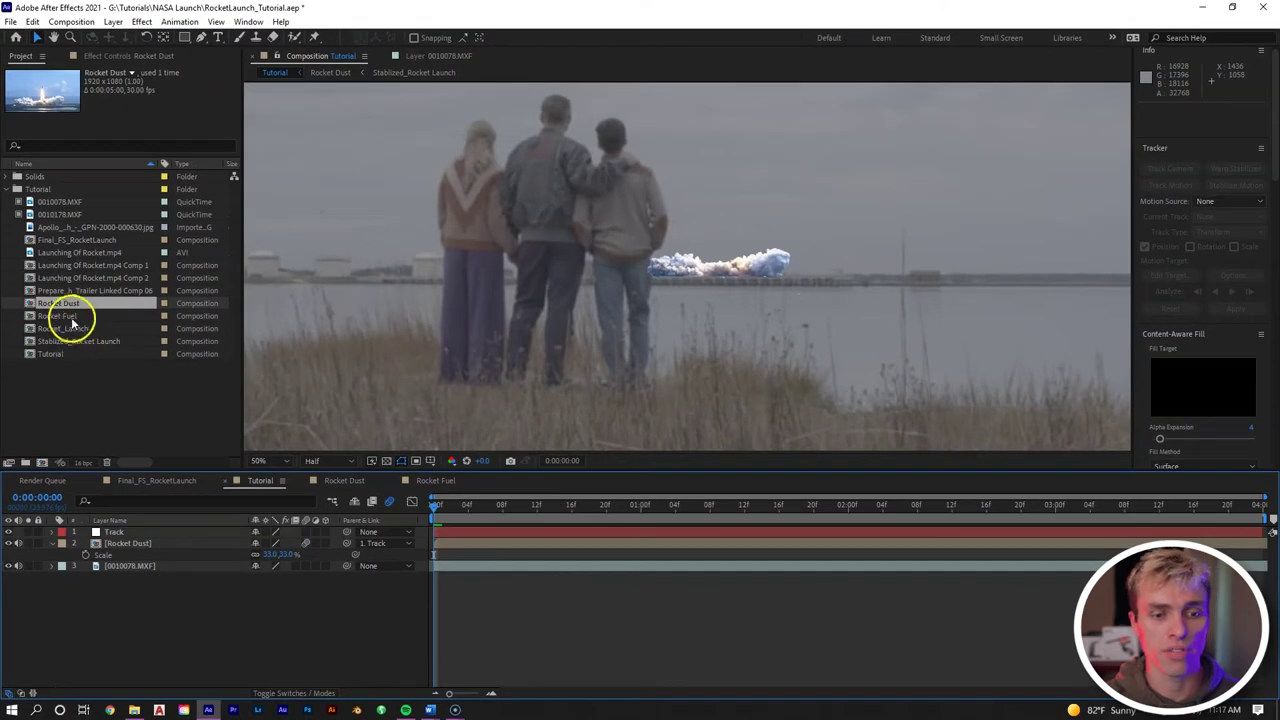
# Step: Add Rocket Fuel below Rocket Dust, scale it to 33.2 by 52.9%, and parent it to Track with motion blur enabled
pyautogui.moveTo(72, 318); pyautogui.dragTo(414, 537)
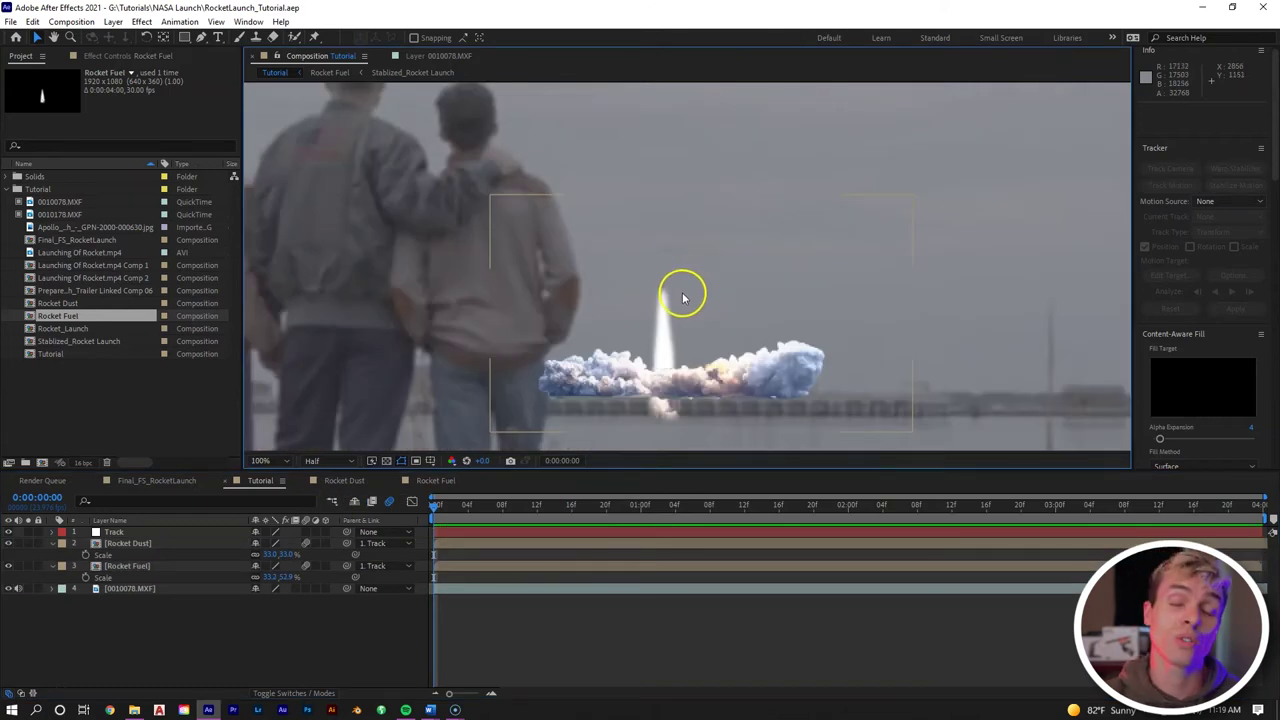
pyautogui.scroll(-2, 663, 297)
pyautogui.scroll(4, 651, 294)
pyautogui.scroll(-4, 640, 320)
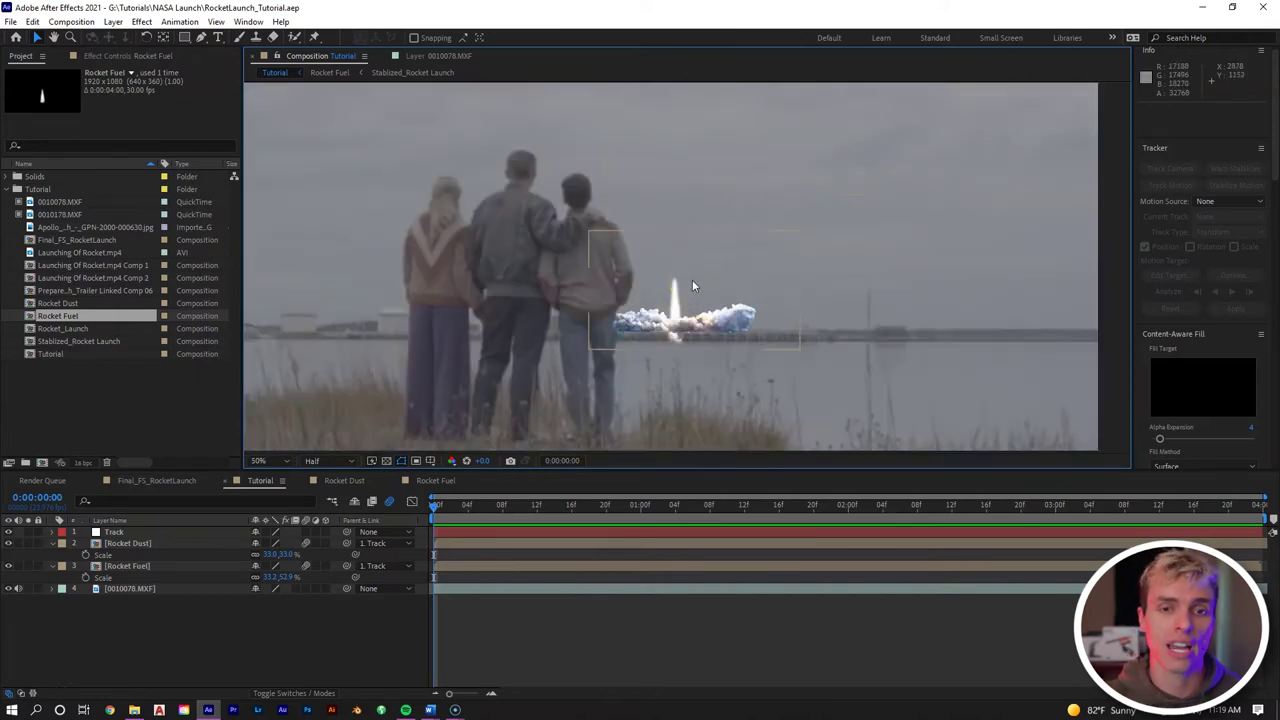
pyautogui.scroll(-2, 736, 233)
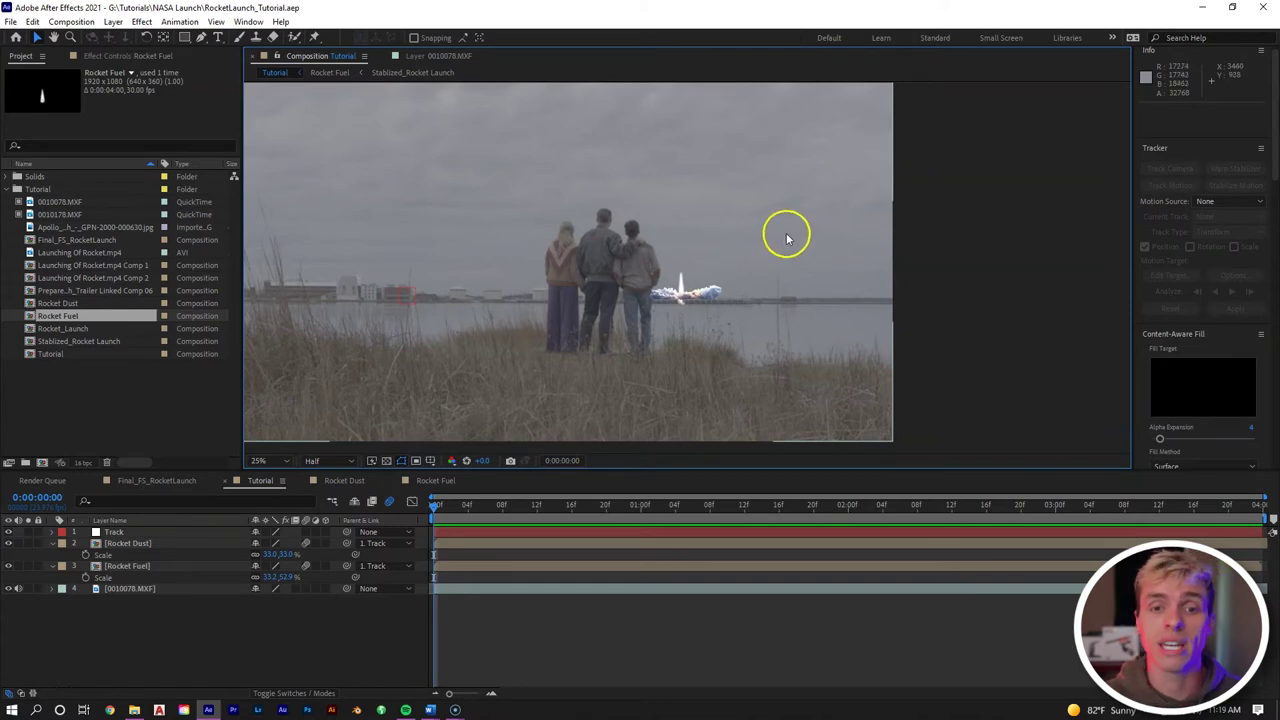
pyautogui.scroll(2, 720, 263)
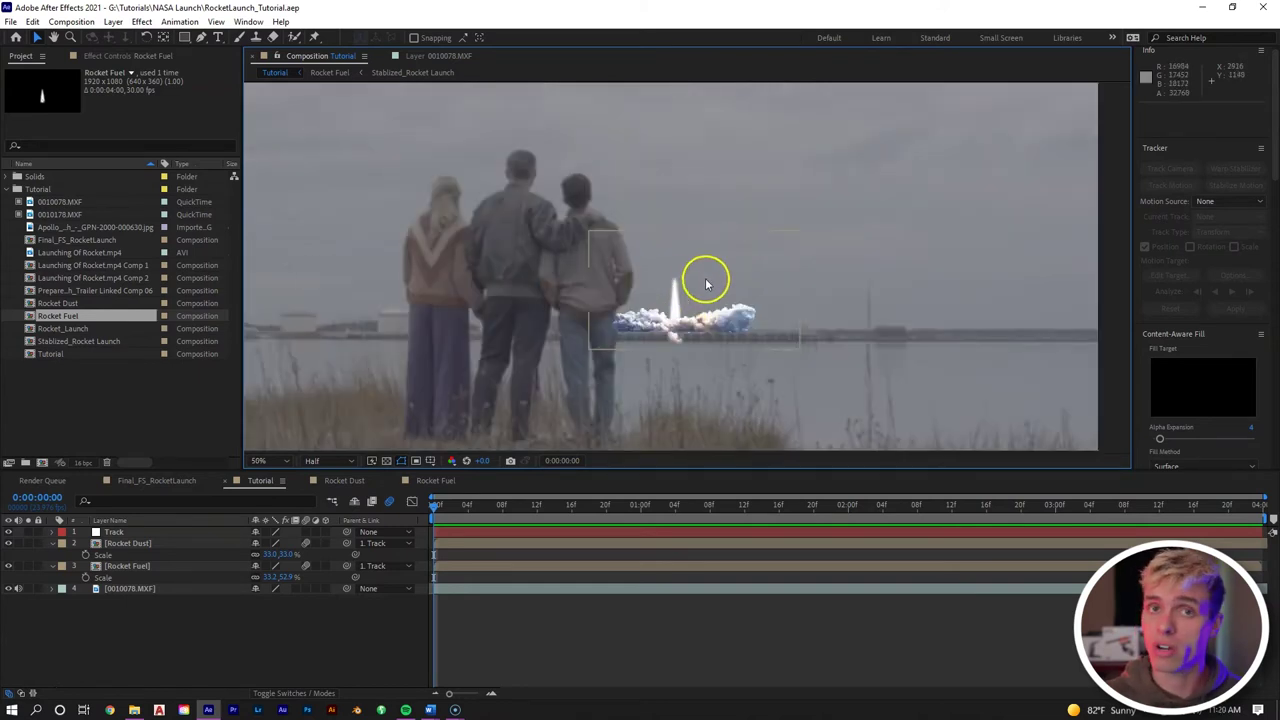
pyautogui.moveTo(663, 288); pyautogui.dragTo(755, 282)
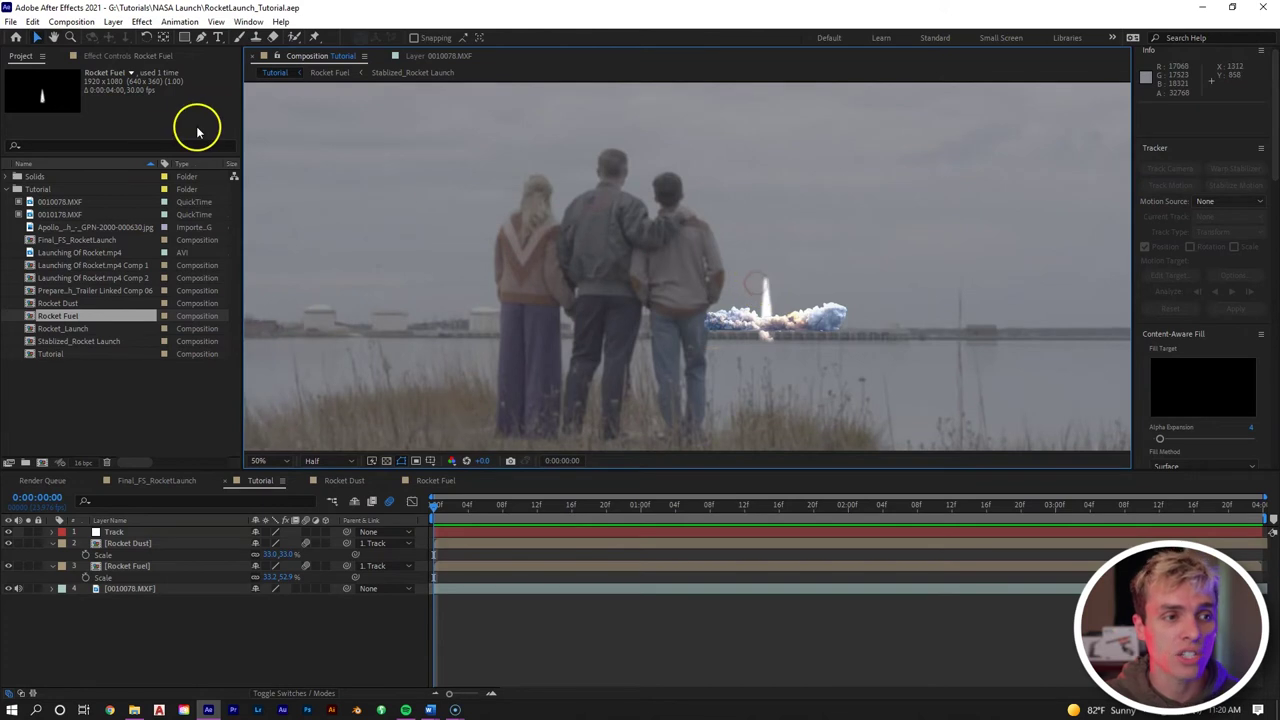
# Step: Add the cut-out Apollo 11 rocket image below Rocket Fuel at 3% scale, positioned on the tip of the flame
pyautogui.doubleClick(82, 228)
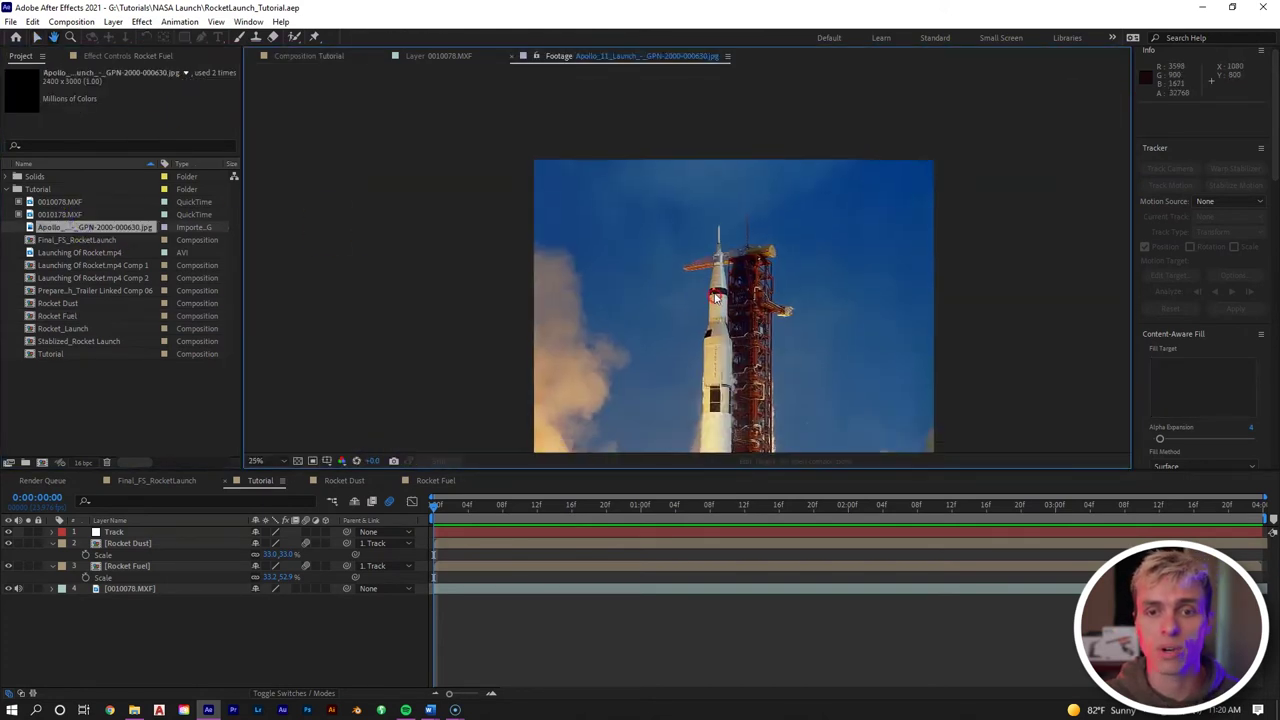
pyautogui.moveTo(714, 297); pyautogui.dragTo(684, 157)
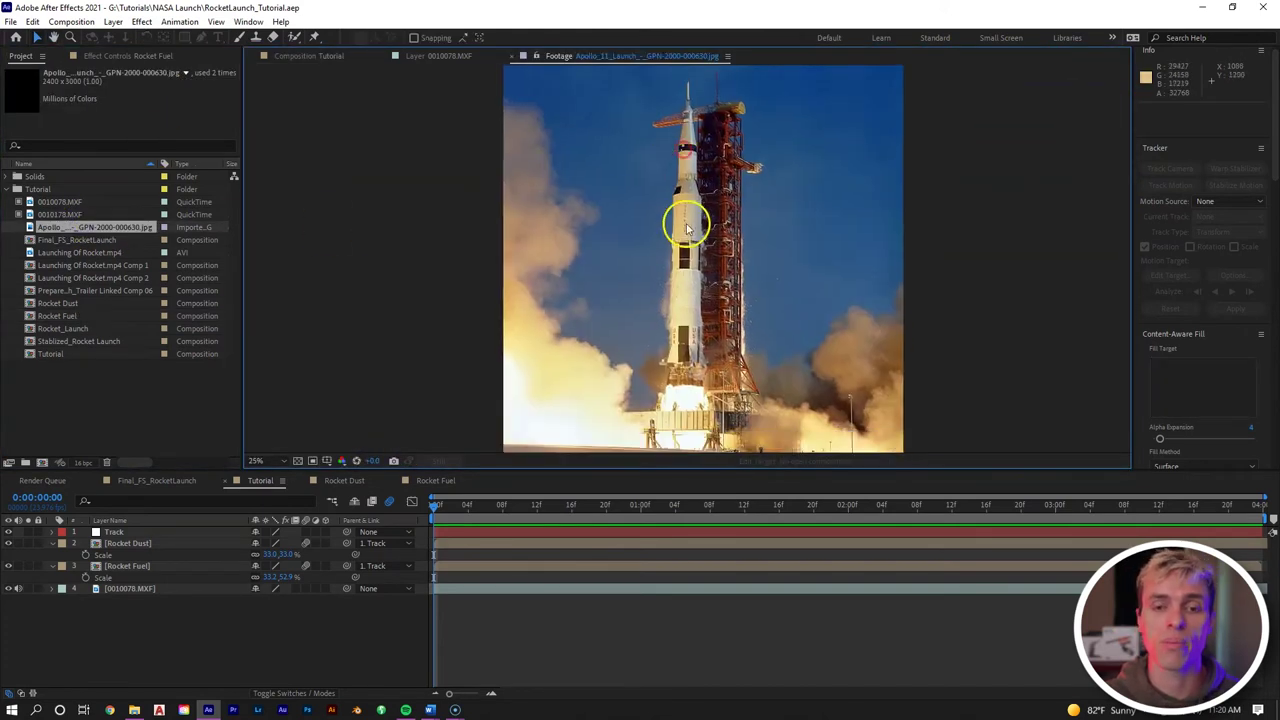
pyautogui.moveTo(623, 232); pyautogui.dragTo(603, 268)
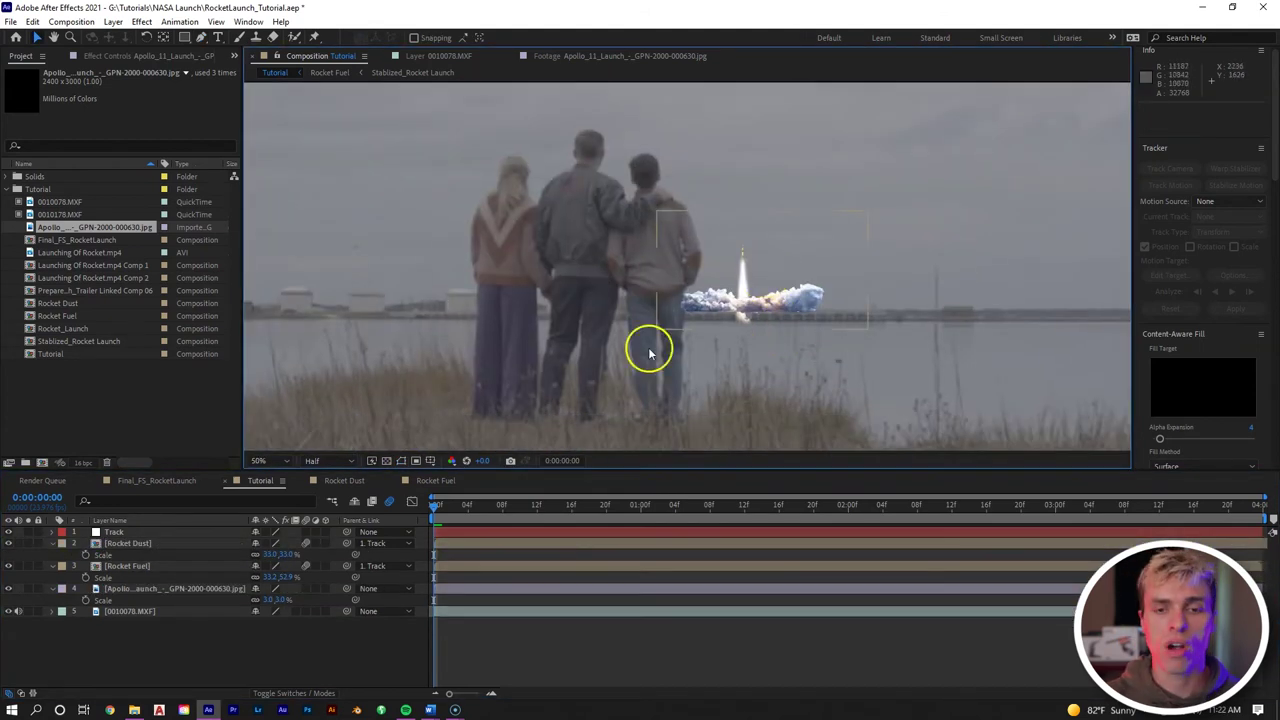
pyautogui.click(452, 590)
pyautogui.scroll(6, 745, 295)
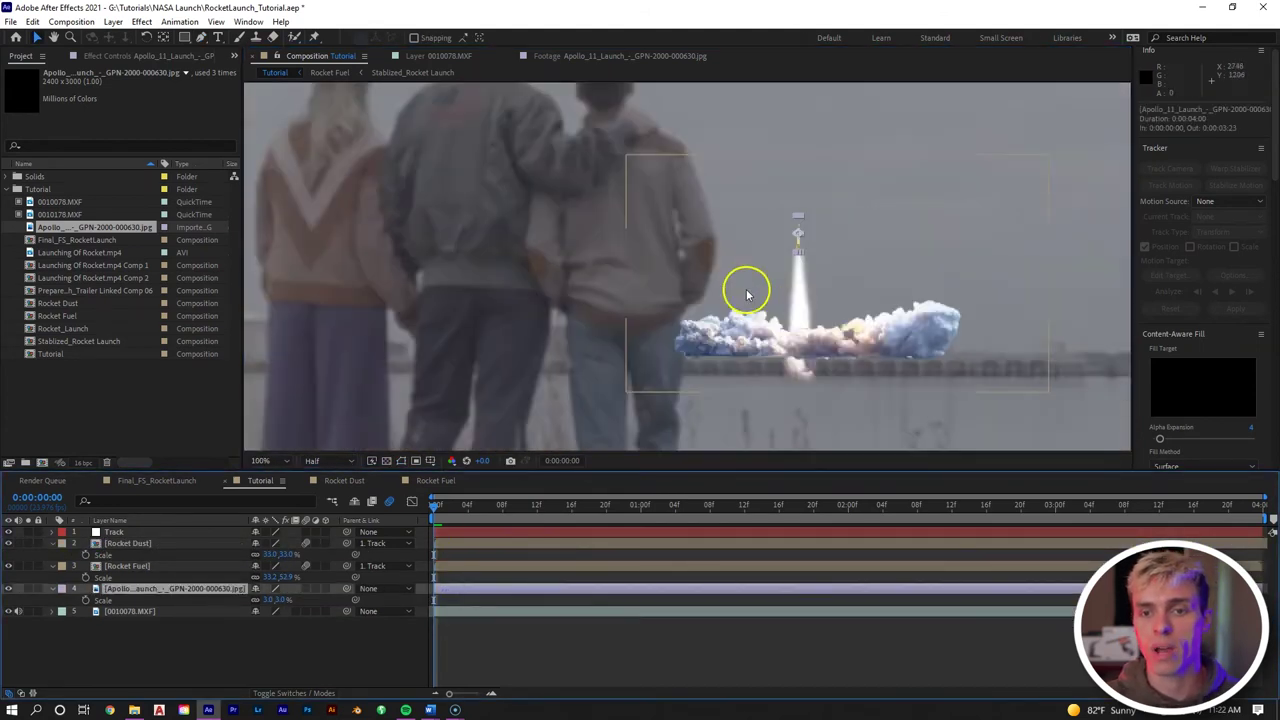
pyautogui.moveTo(652, 288); pyautogui.dragTo(720, 194)
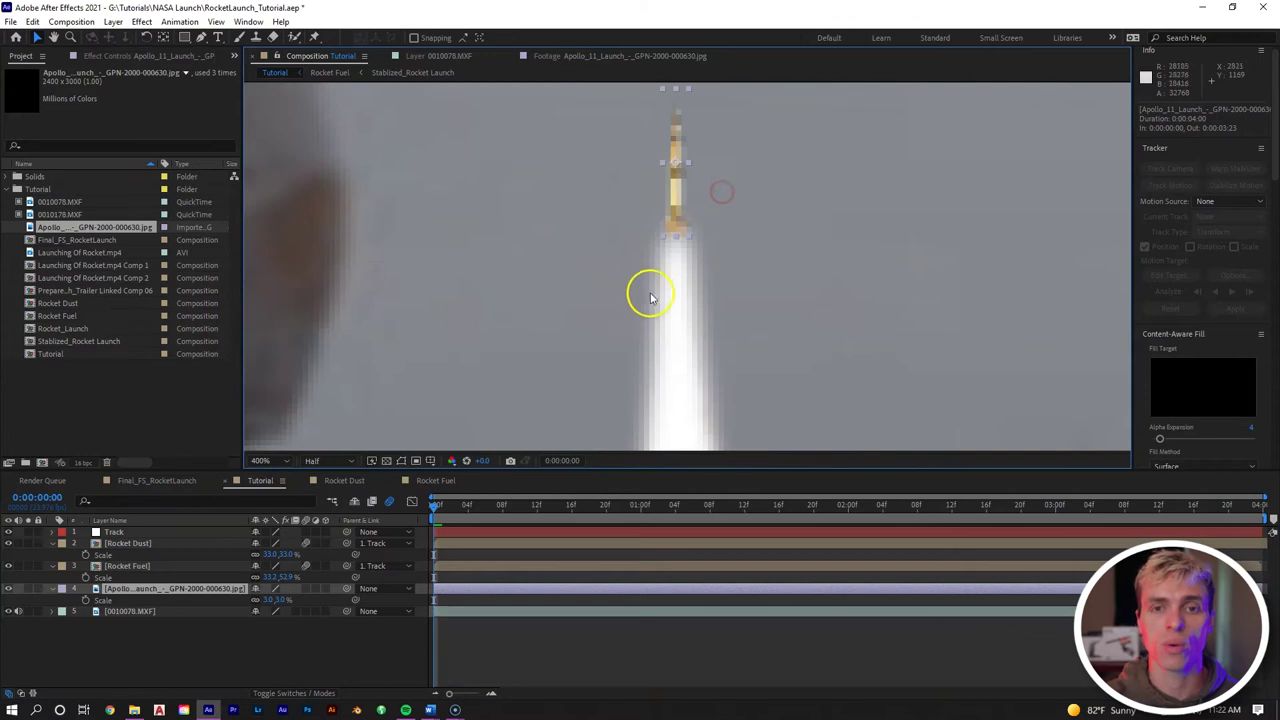
pyautogui.scroll(-2, 677, 229)
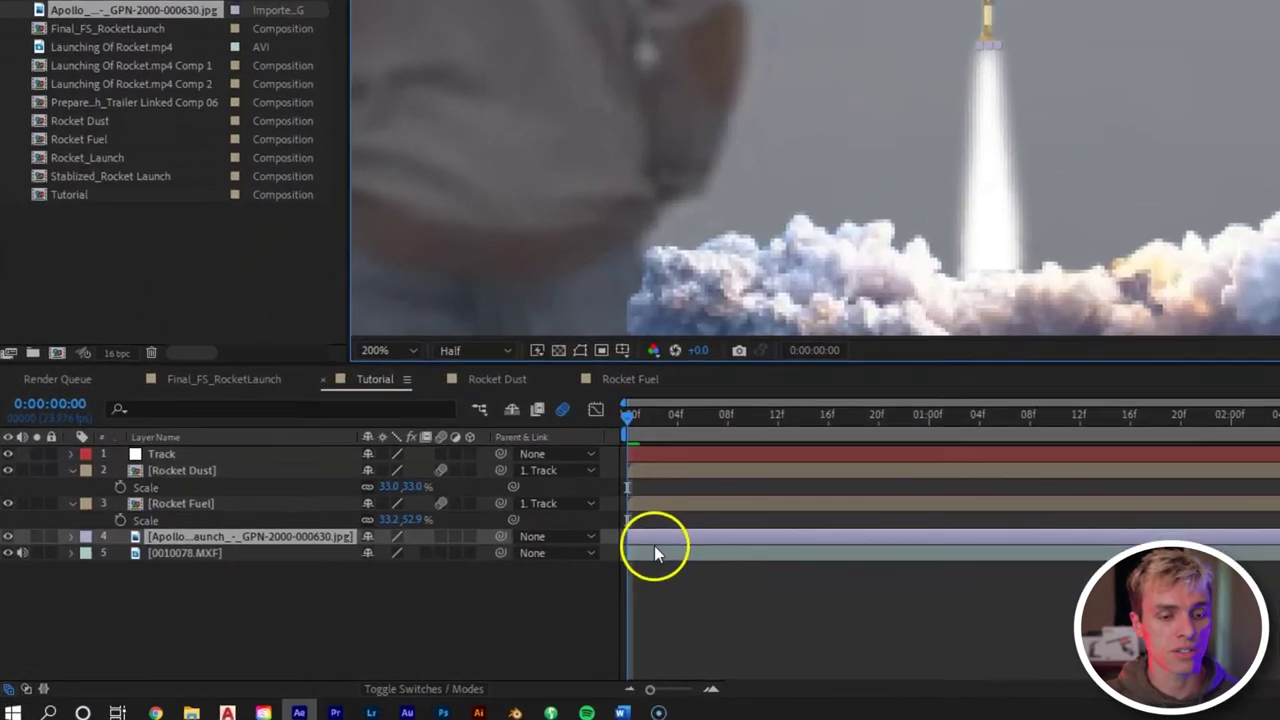
# Step: Start keyframing the Apollo rocket's Position at the first frame and move it onto the flame tip at 0:00:00:09
pyautogui.press('p')
pyautogui.click(138, 528)
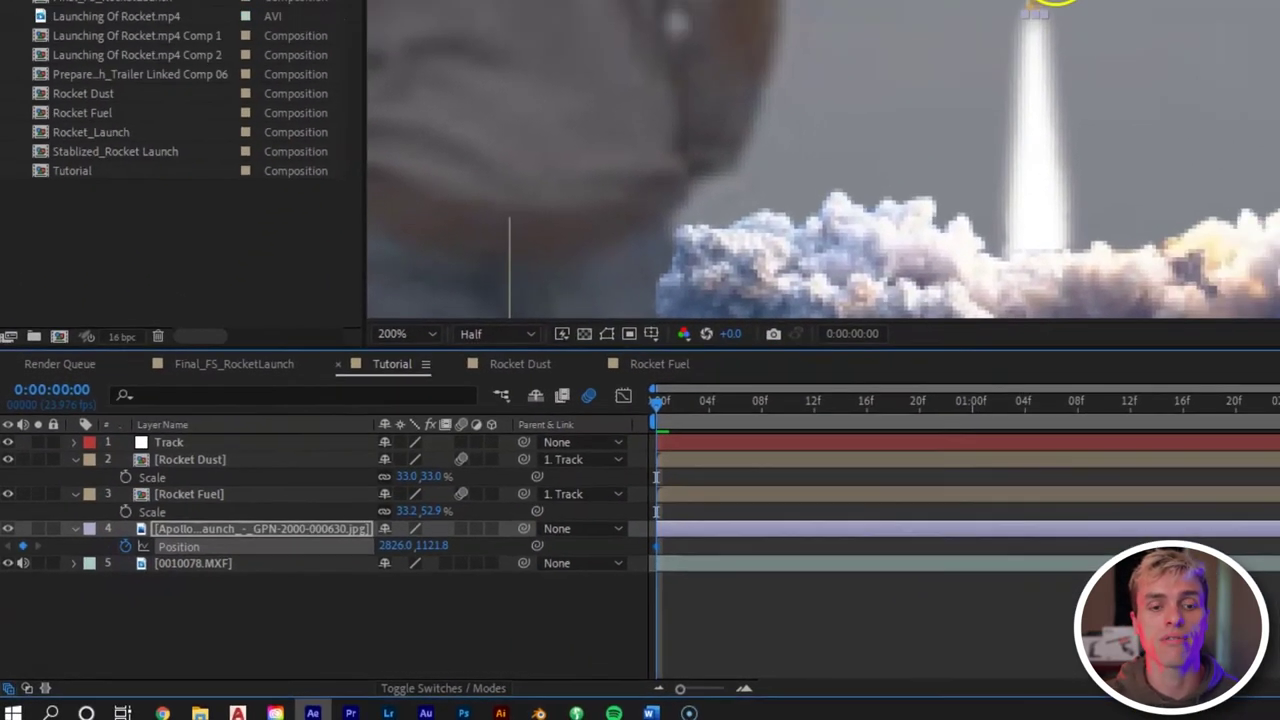
pyautogui.press('pagedown')
pyautogui.press('pagedown')
pyautogui.press('pagedown')
pyautogui.press('pagedown')
pyautogui.press('pagedown')
pyautogui.press('pagedown')
pyautogui.press('pagedown')
pyautogui.press('pagedown')
pyautogui.press('pagedown')
pyautogui.moveTo(680, 199); pyautogui.dragTo(679, 171)
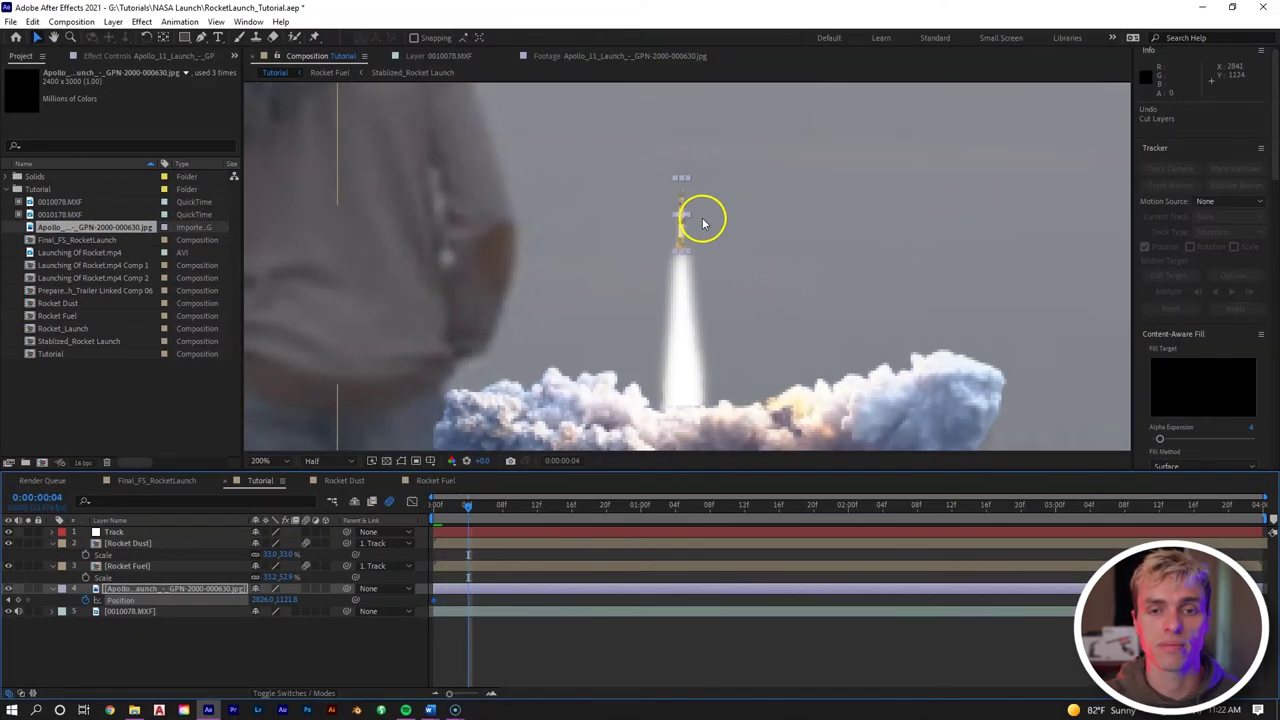
# Step: Move the rocket up with the flame at 0:00:00:14 and keep adding Position keyframes through the rest of the clip
pyautogui.press('pagedown')
pyautogui.press('pagedown')
pyautogui.press('pagedown')
pyautogui.press('pagedown')
pyautogui.press('pagedown')
pyautogui.moveTo(680, 182); pyautogui.dragTo(669, 145)
pyautogui.press('pagedown')
pyautogui.press('pagedown')
pyautogui.press('pagedown')
pyautogui.press('pagedown')
pyautogui.press('pagedown')
pyautogui.press('pagedown')
pyautogui.press('pagedown')
pyautogui.press('pagedown')
pyautogui.scroll(1, 688, 160)
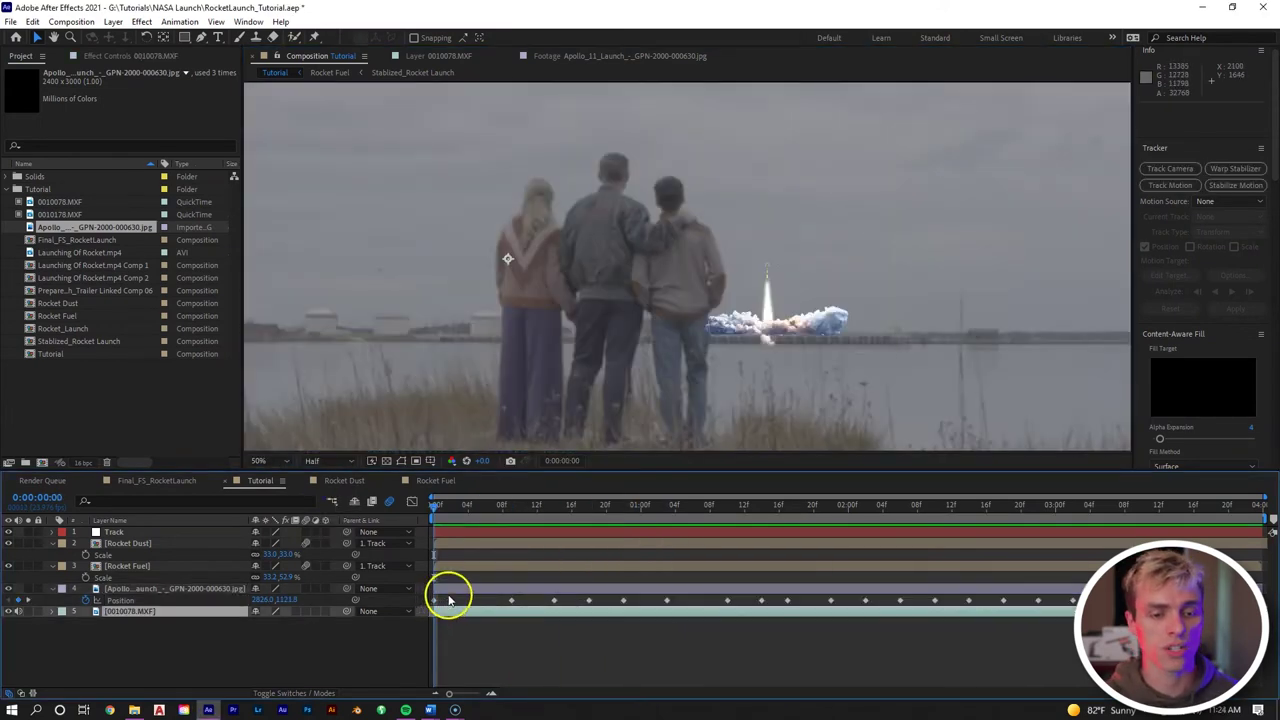
# Step: Enable motion blur on the Apollo rocket layer and inspect the rocket against the people up close
pyautogui.click(449, 598)
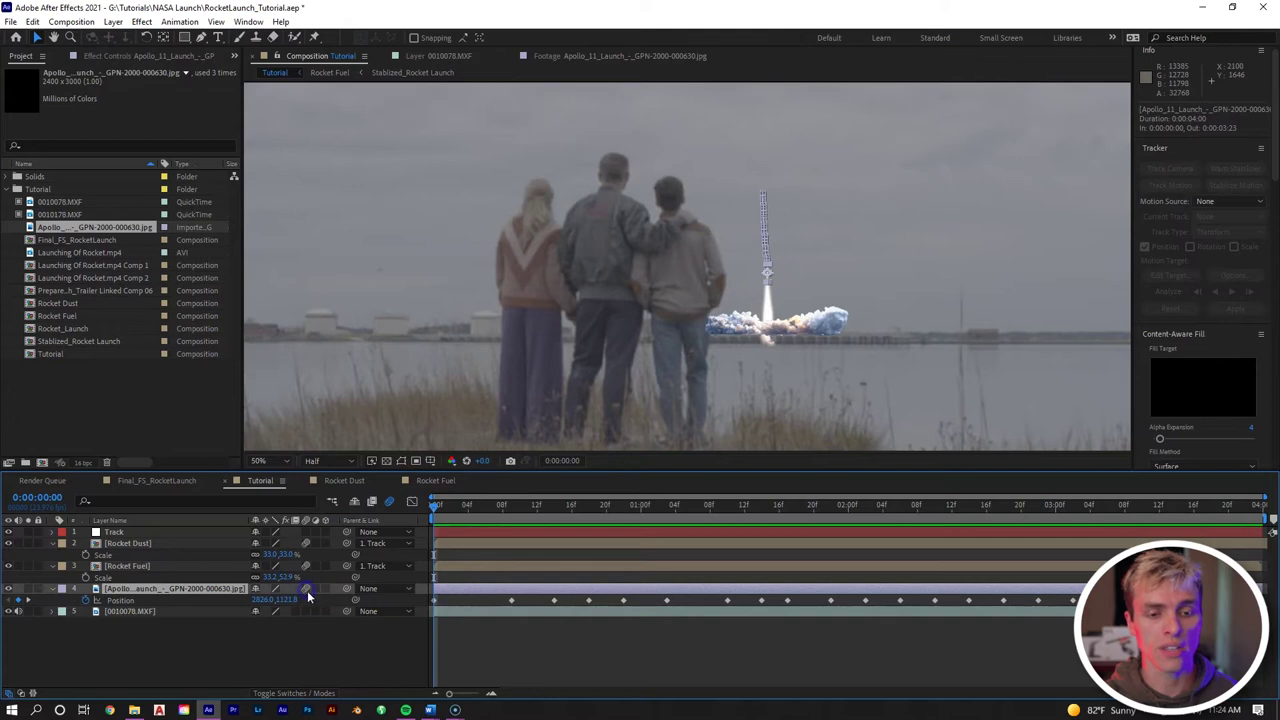
pyautogui.click(505, 636)
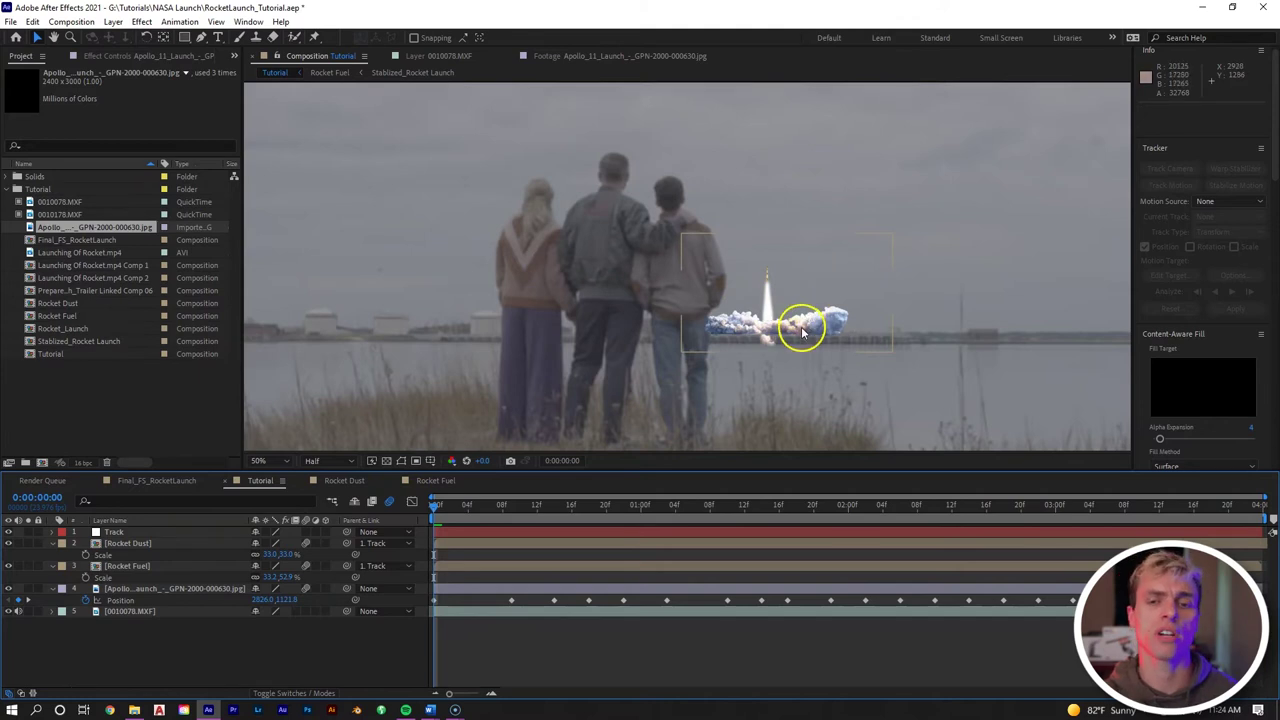
pyautogui.scroll(4, 783, 277)
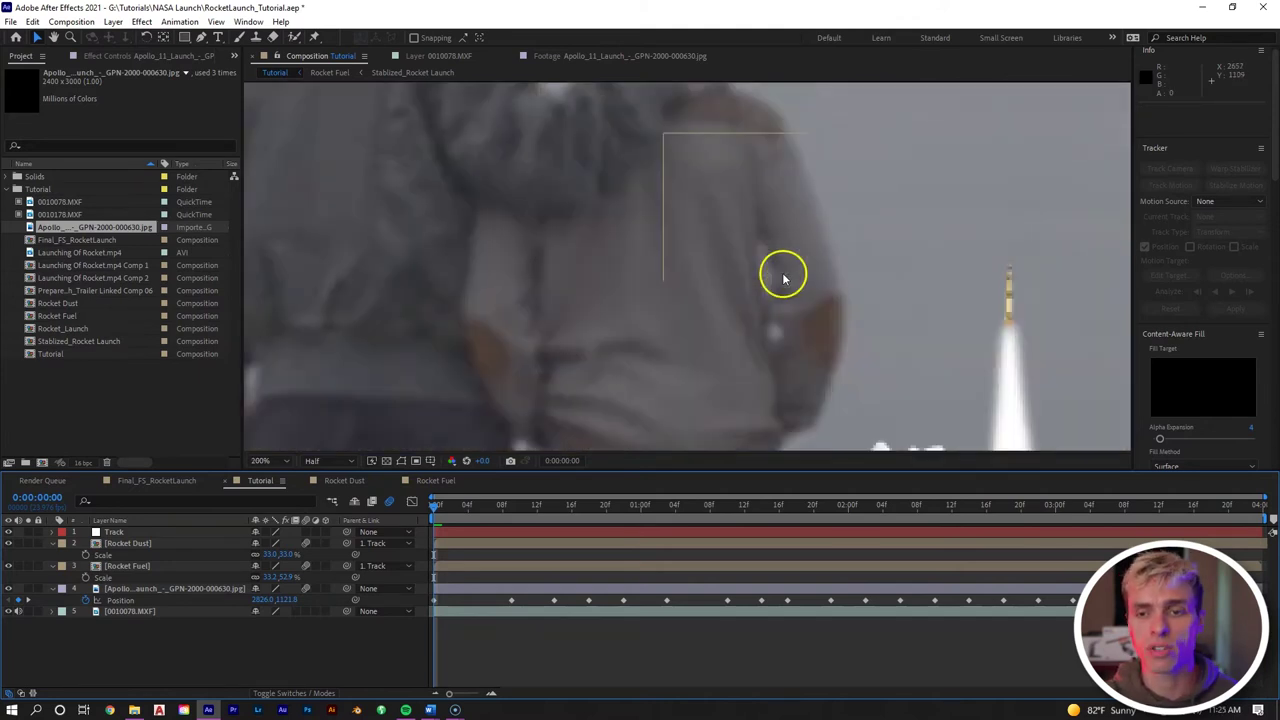
pyautogui.scroll(-4, 883, 270)
pyautogui.moveTo(768, 298); pyautogui.dragTo(746, 320)
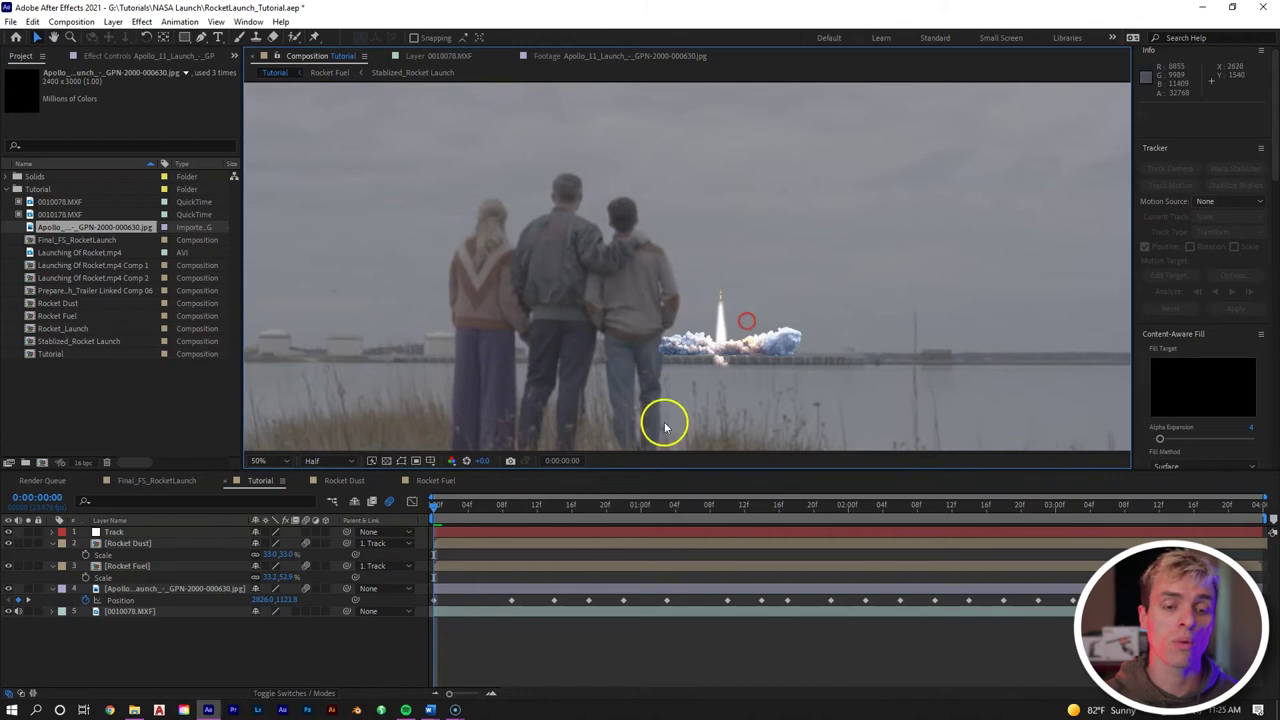
# Step: Apply Lumetri Color to the Rocket Dust layer, set its Contrast to -150, and preview the composite
pyautogui.rightClick(566, 545)
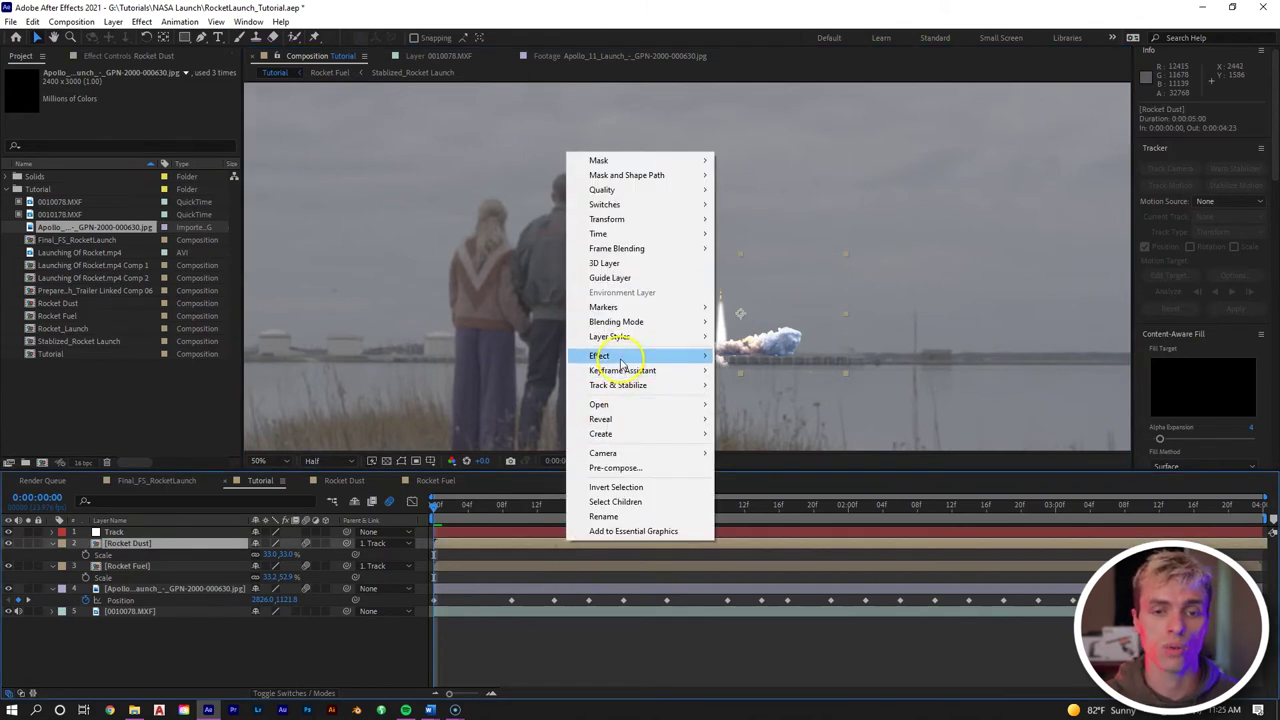
pyautogui.click(620, 358)
pyautogui.click(829, 459)
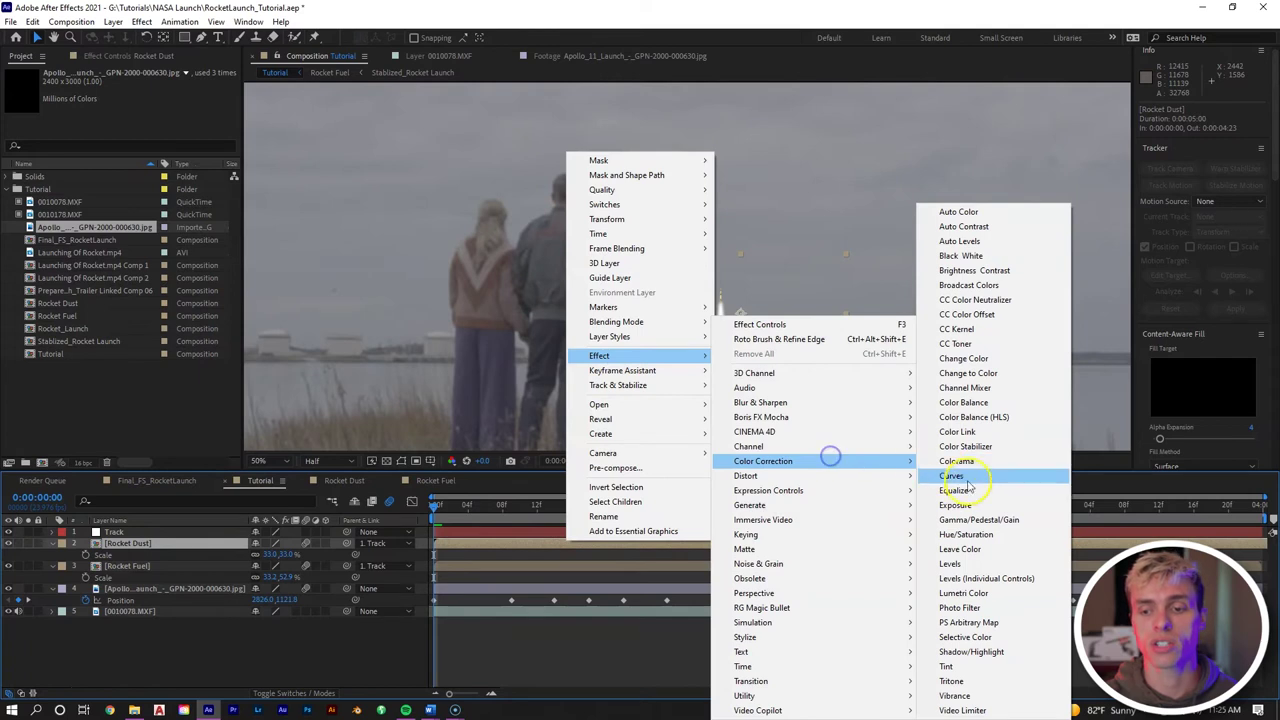
pyautogui.click(965, 593)
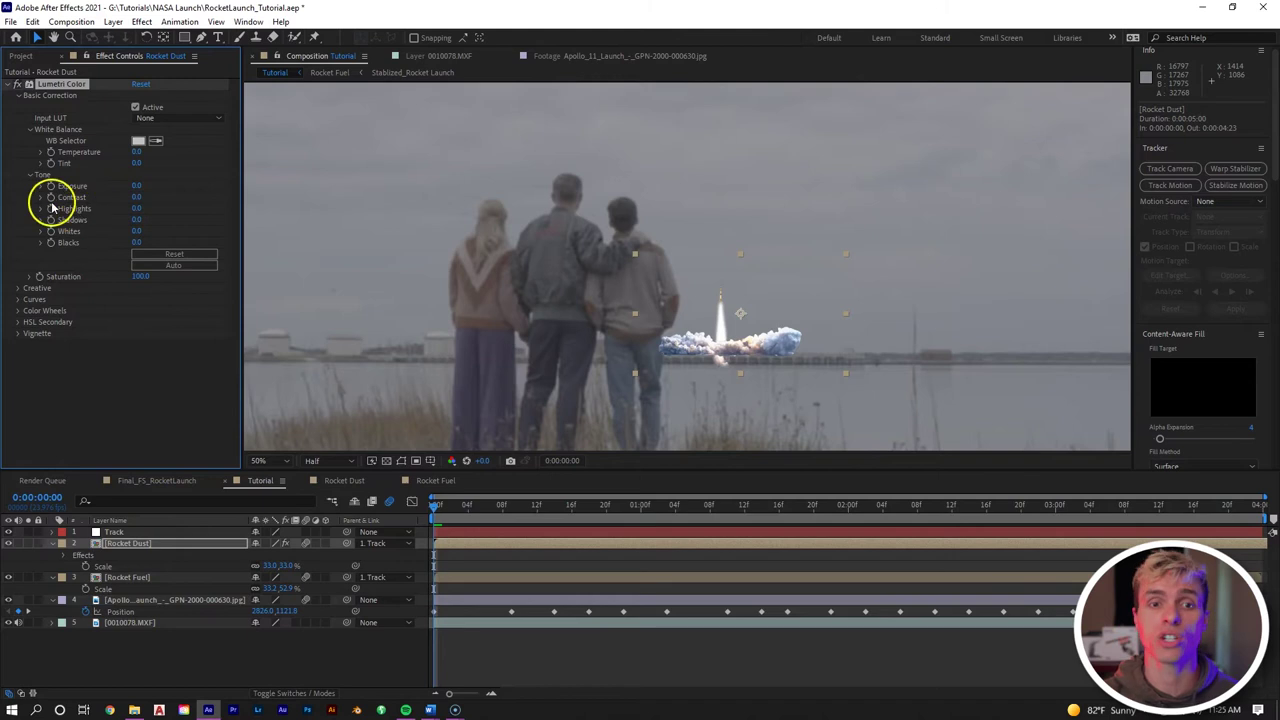
pyautogui.scroll(-2, 513, 275)
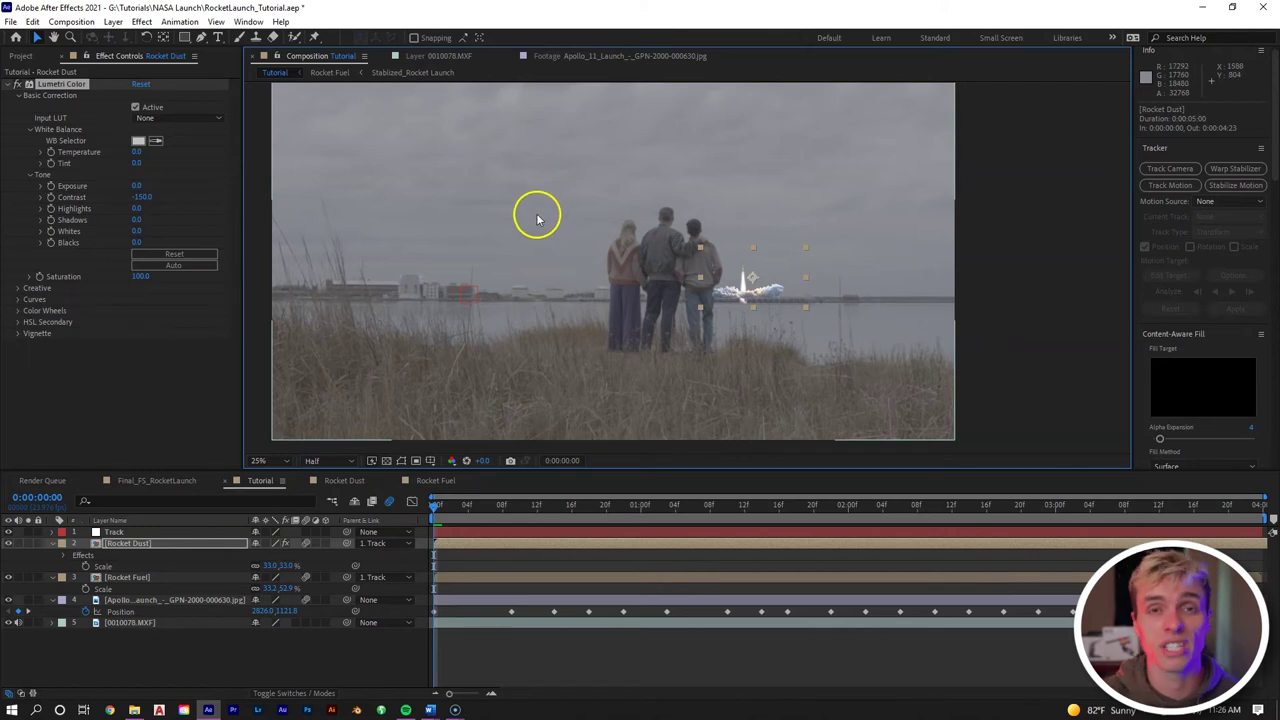
pyautogui.press('space')
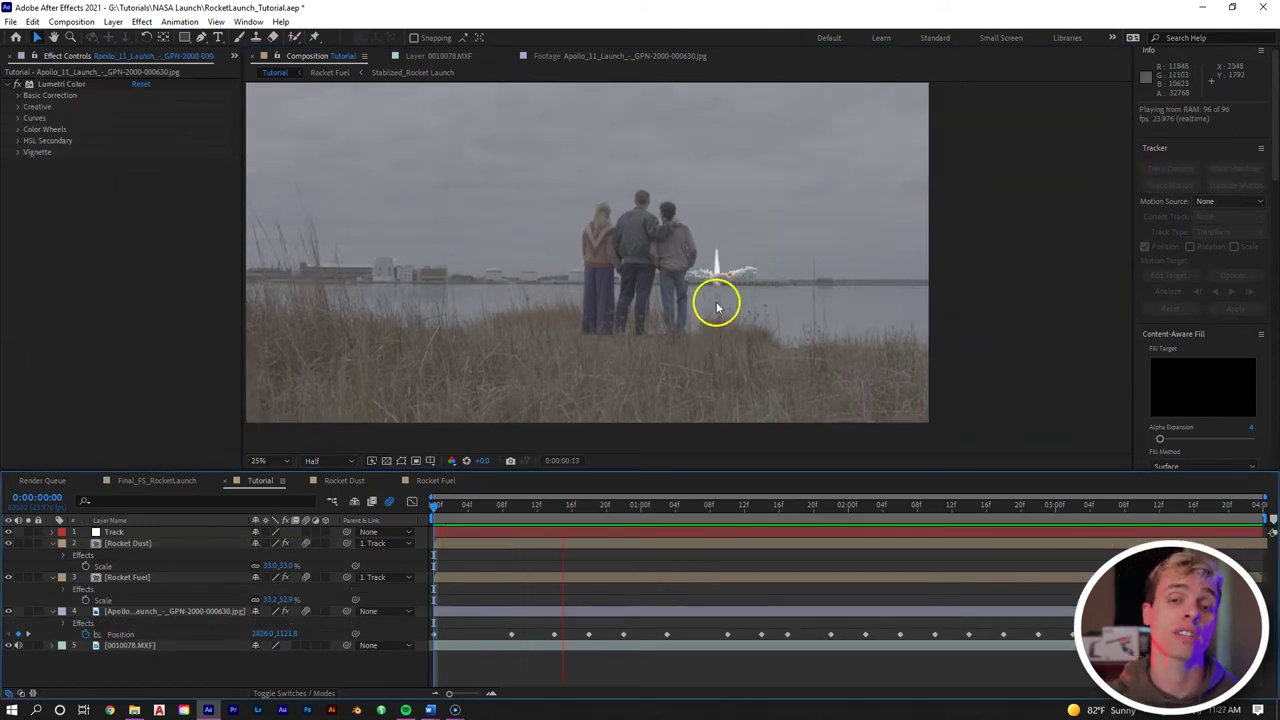
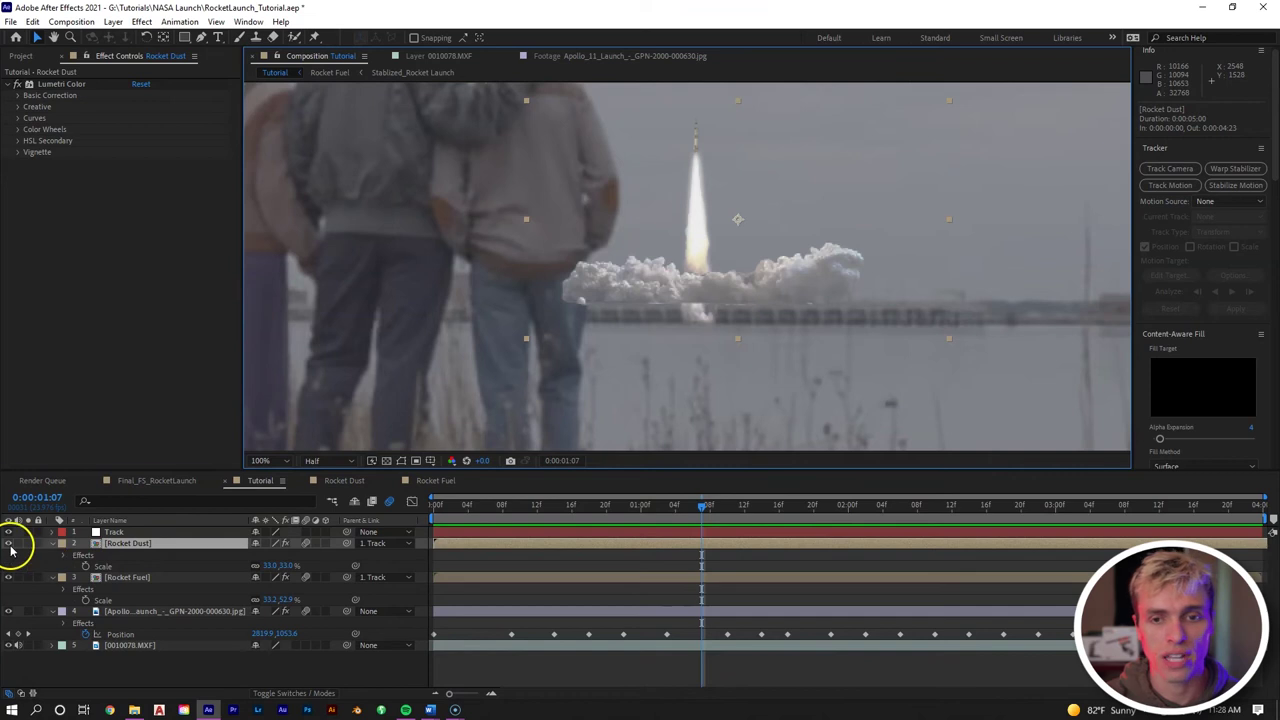
# Step: Draw a closed Pen tool mask on the hidden Rocket Dust layer along the bridge's upper edge and around the tall posts
pyautogui.click(202, 38)
pyautogui.scroll(1, 640, 286)
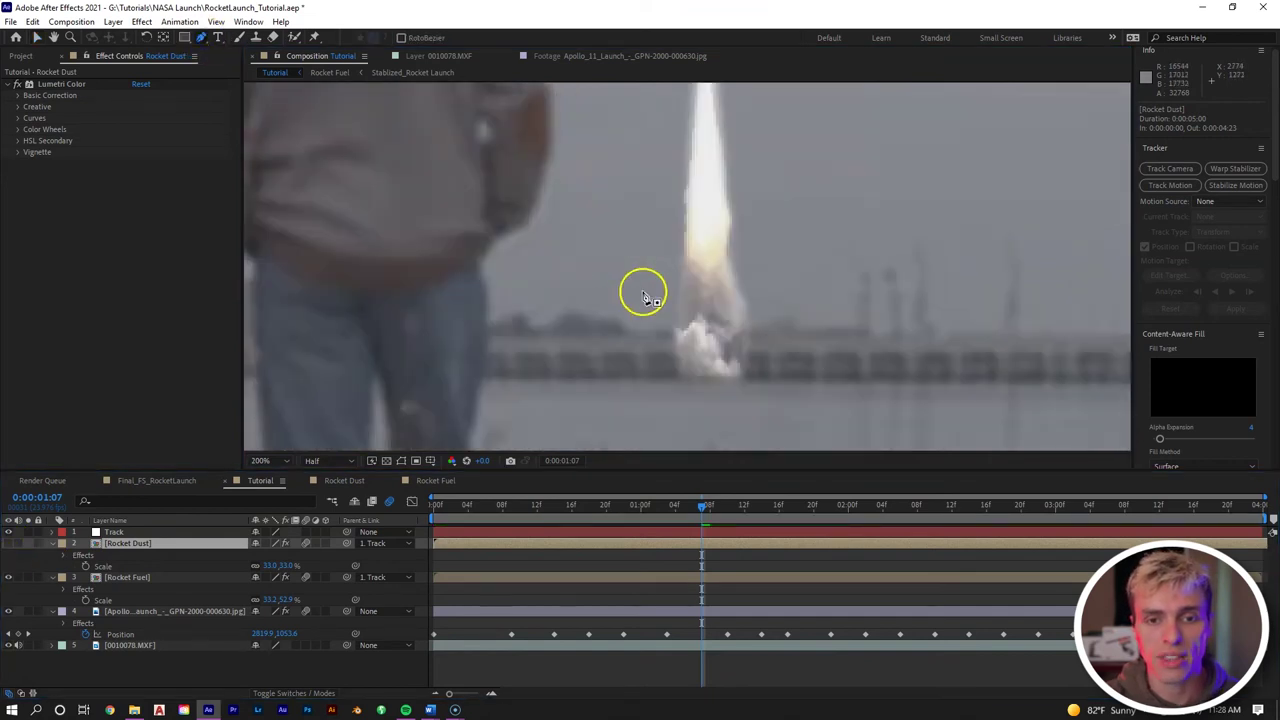
pyautogui.moveTo(632, 299); pyautogui.dragTo(586, 303)
pyautogui.click(433, 329)
pyautogui.click(547, 329)
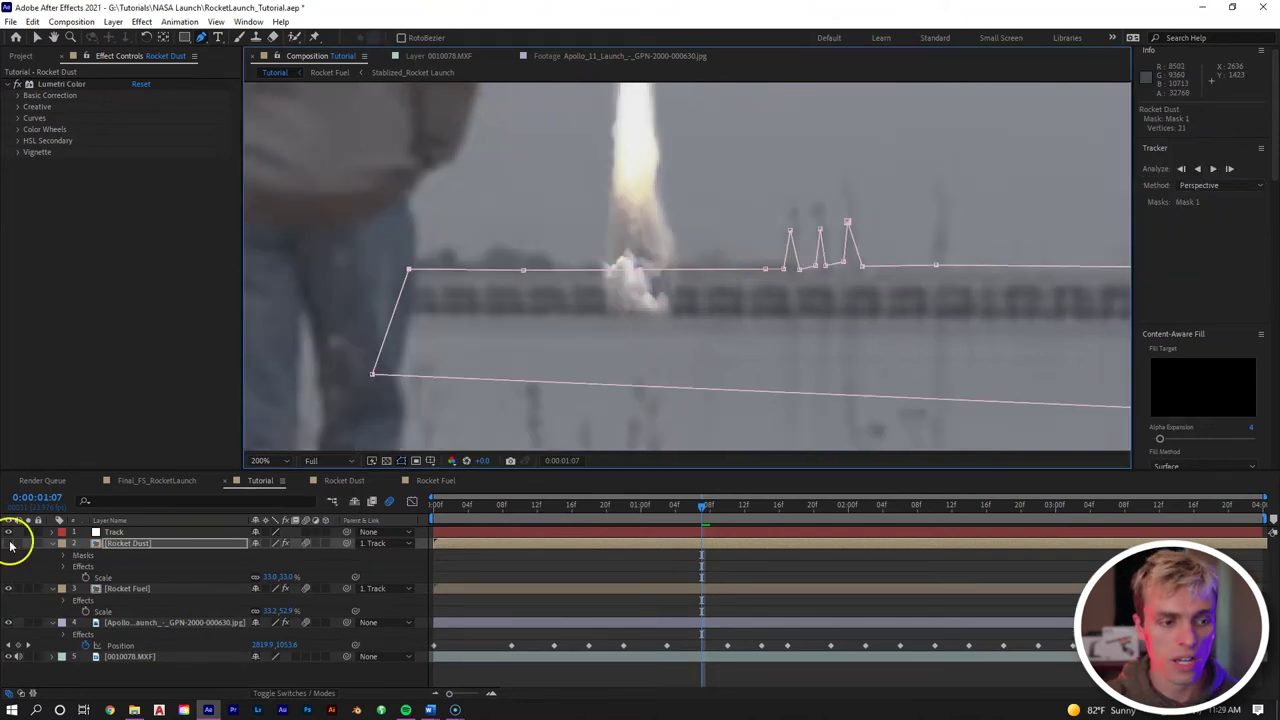
# Step: Set the new Rocket Dust mask to Subtract with a Mask Feather of 5 pixels
pyautogui.press('m')
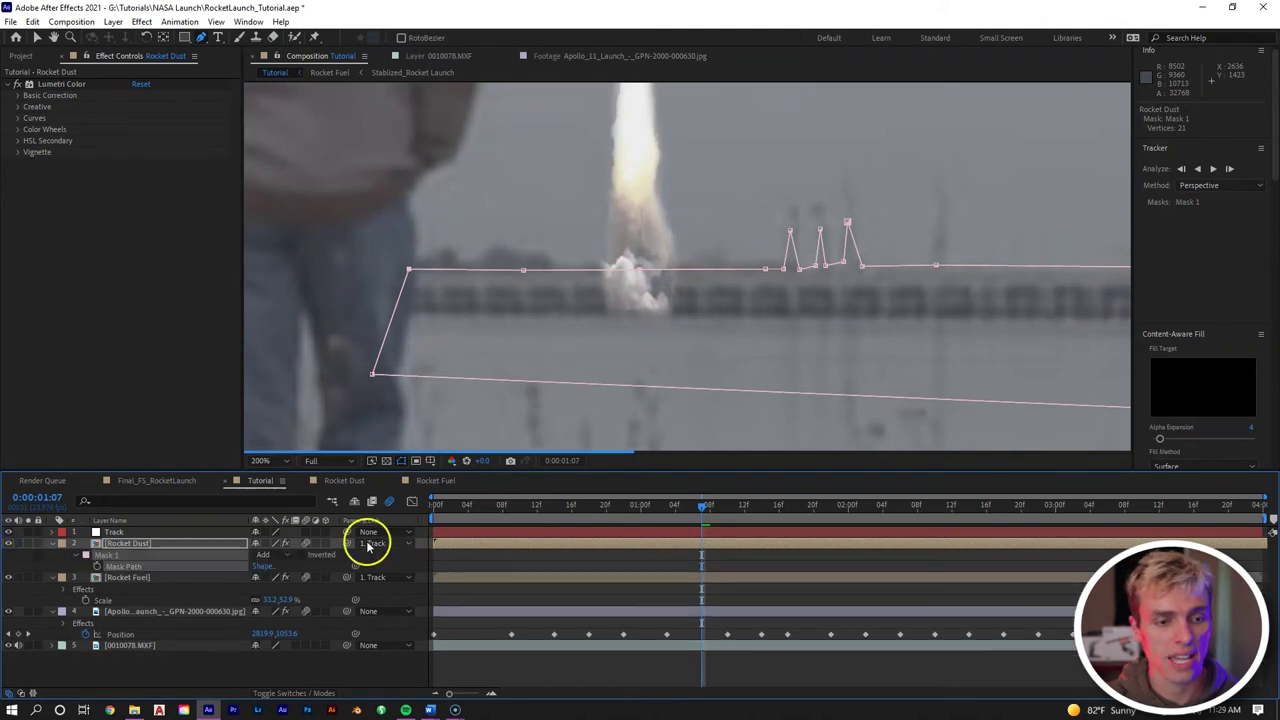
pyautogui.click(262, 554)
pyautogui.click(283, 597)
pyautogui.press('v')
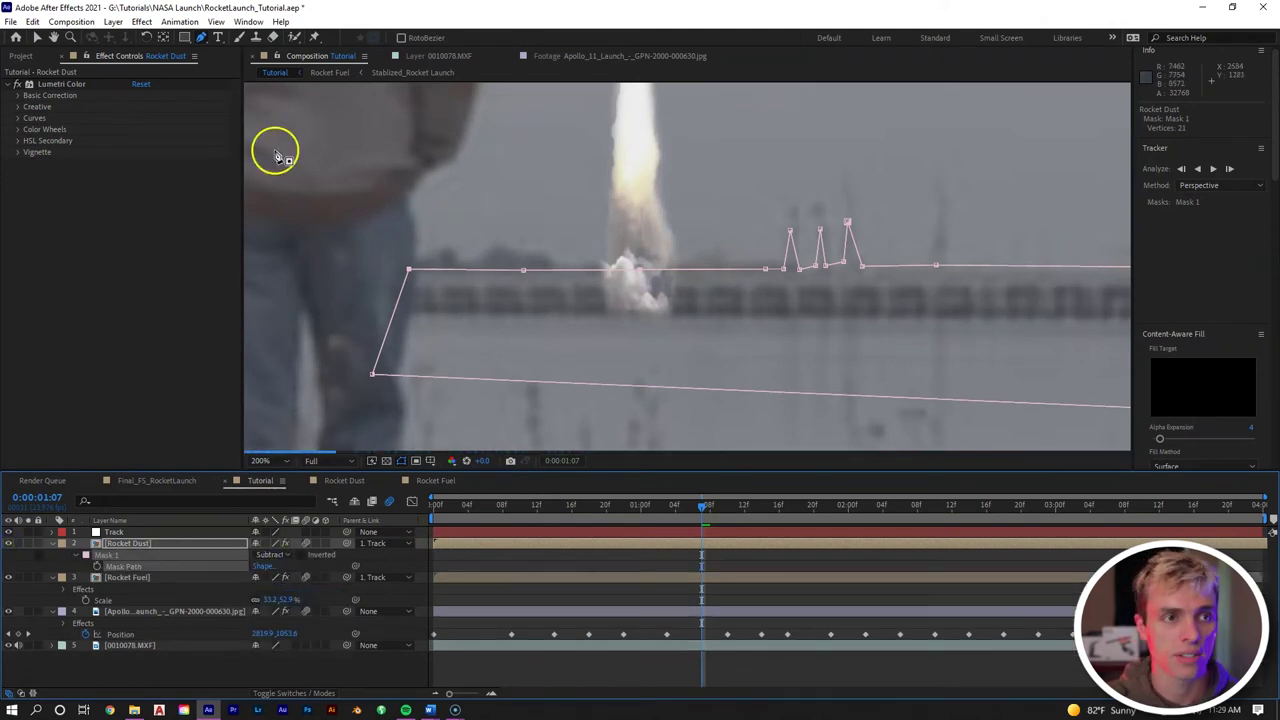
pyautogui.click(275, 568)
pyautogui.scroll(-1, 581, 380)
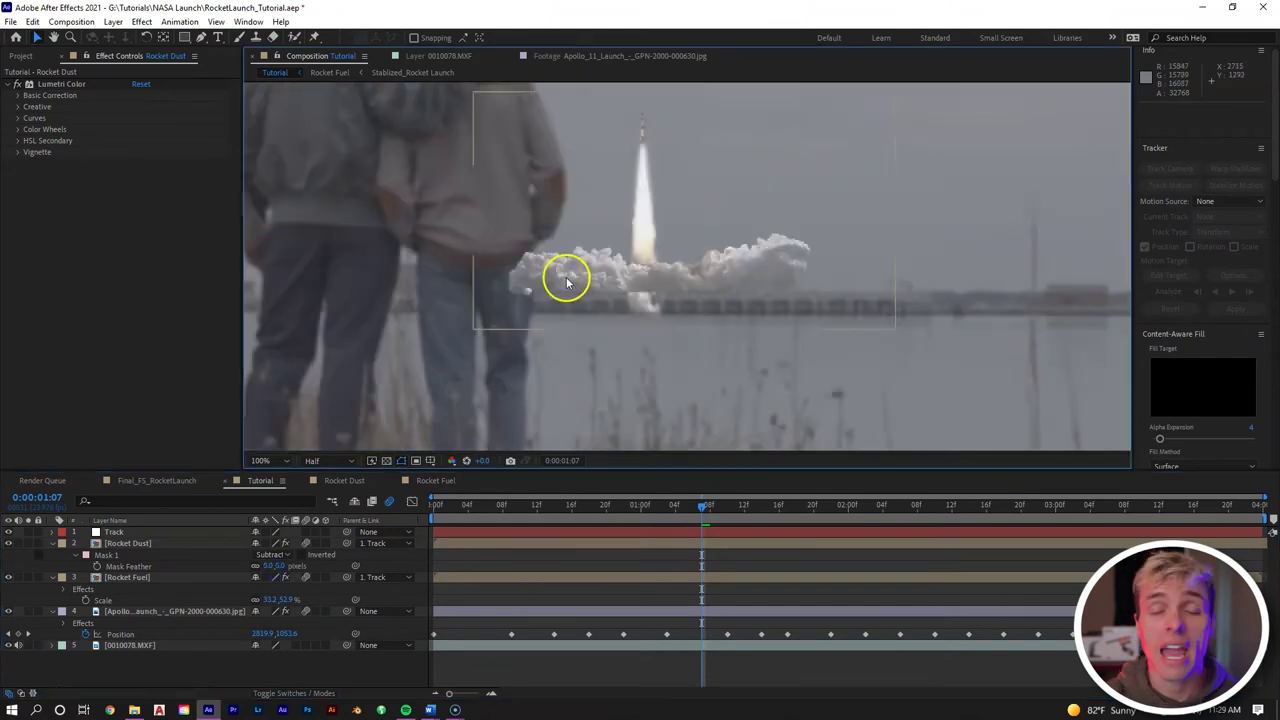
# Step: At the first frame, hide the Rocket Dust layer and draw a second, curved mask on it over the leg nearest the smoke
pyautogui.moveTo(510, 508); pyautogui.dragTo(430, 515)
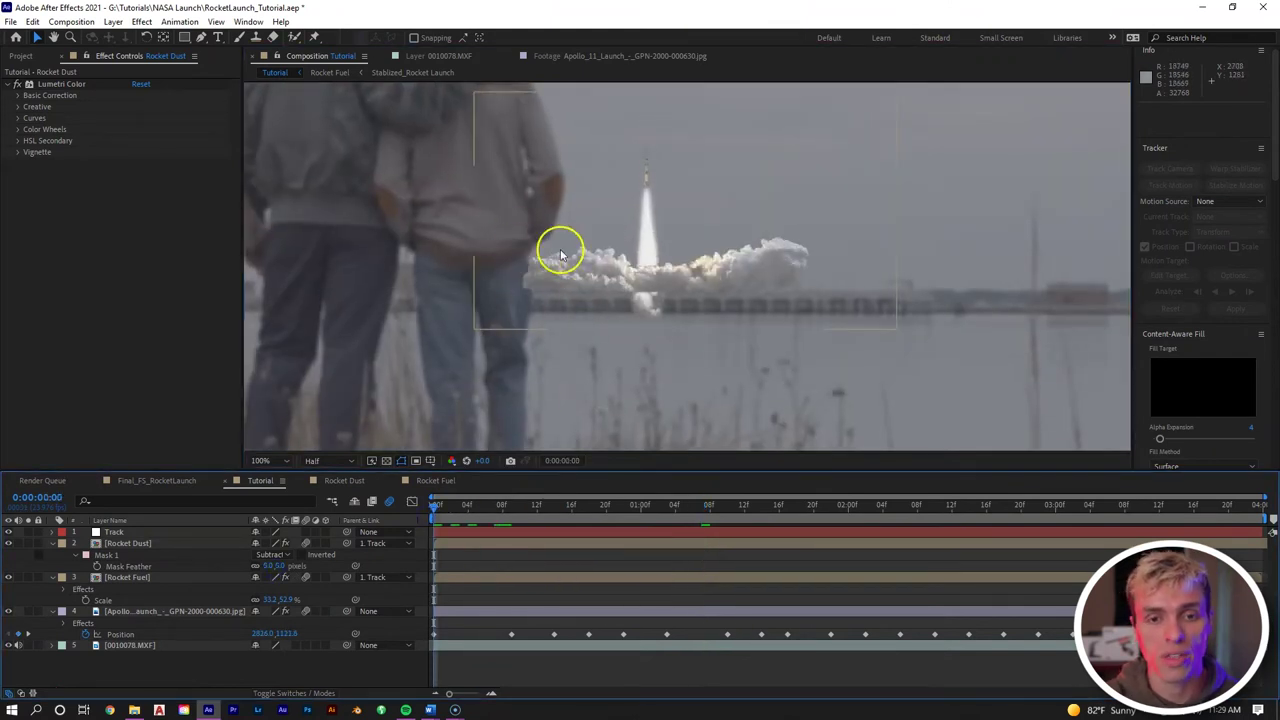
pyautogui.click(443, 543)
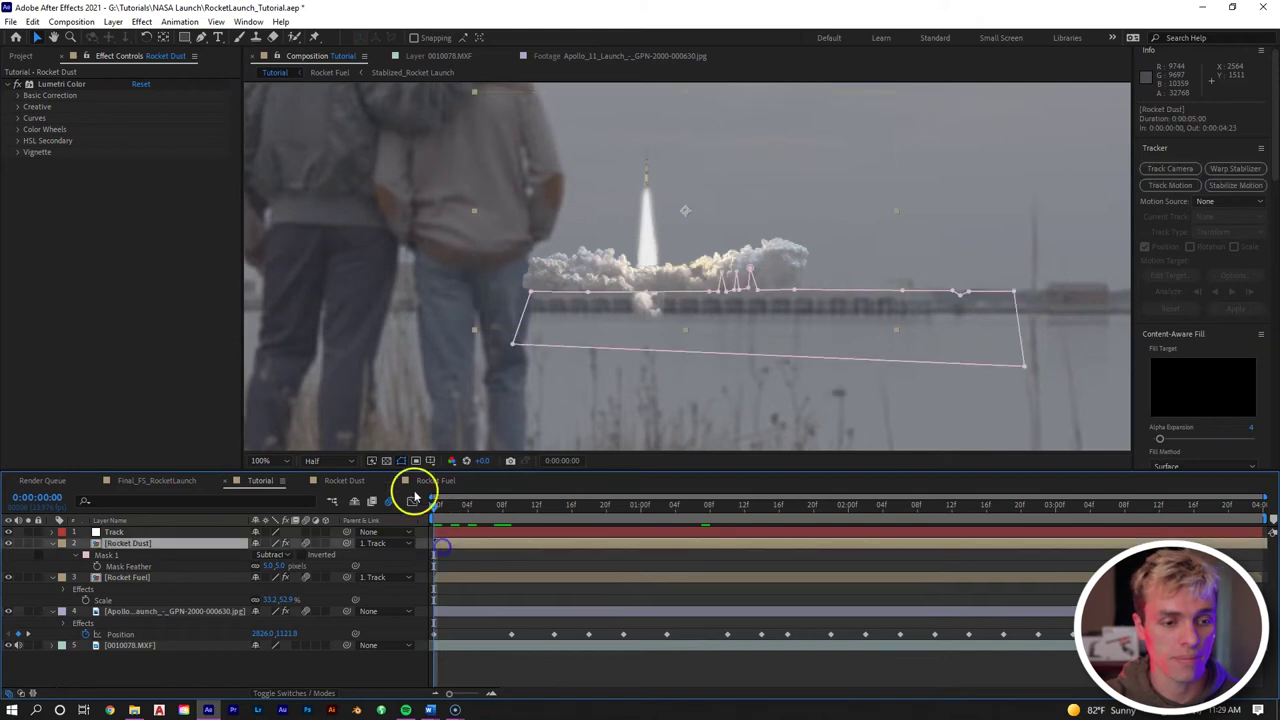
pyautogui.press('g')
pyautogui.press('.')
pyautogui.click(10, 543)
pyautogui.click(557, 272)
pyautogui.click(567, 333)
pyautogui.moveTo(552, 442); pyautogui.dragTo(606, 354)
pyautogui.moveTo(619, 309); pyautogui.dragTo(557, 343)
pyautogui.moveTo(534, 234); pyautogui.dragTo(537, 213)
pyautogui.moveTo(549, 176); pyautogui.dragTo(572, 175)
pyautogui.click(607, 182)
# Step: Start keyframing Mask 2's path at the first frame, show Rocket Dust again and set Mask 2 to Subtract
pyautogui.press('m')
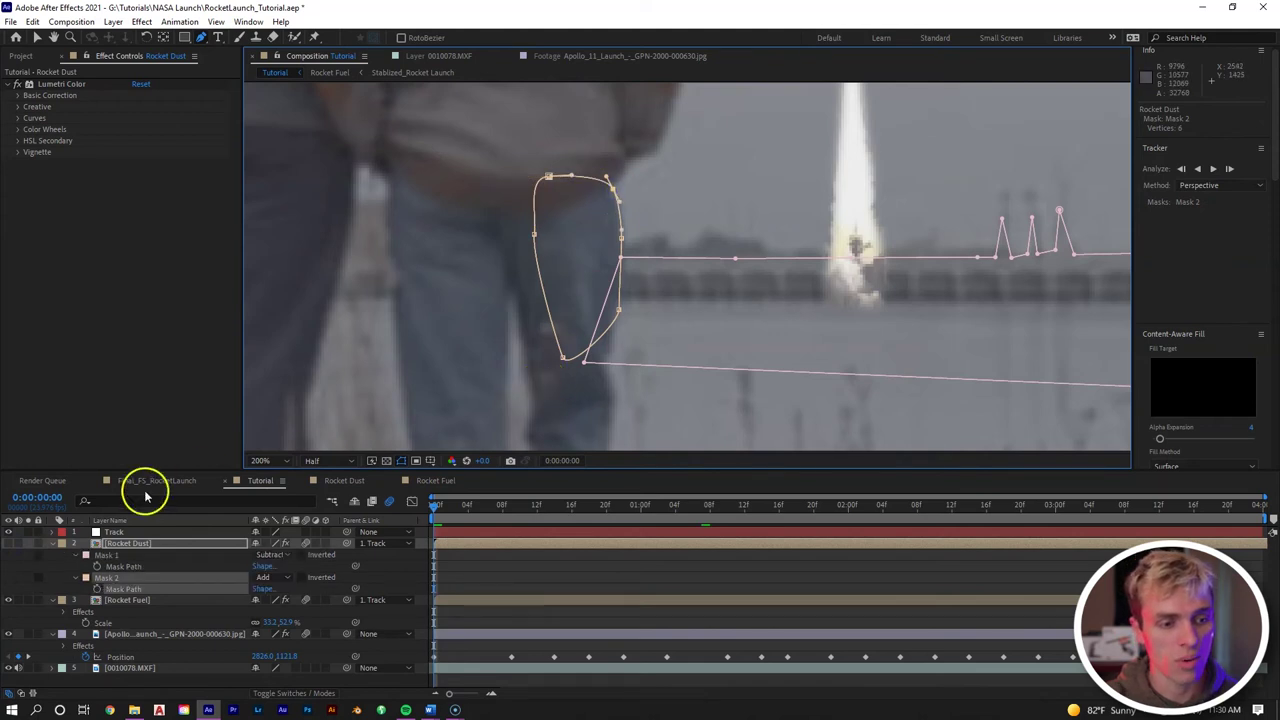
pyautogui.click(97, 589)
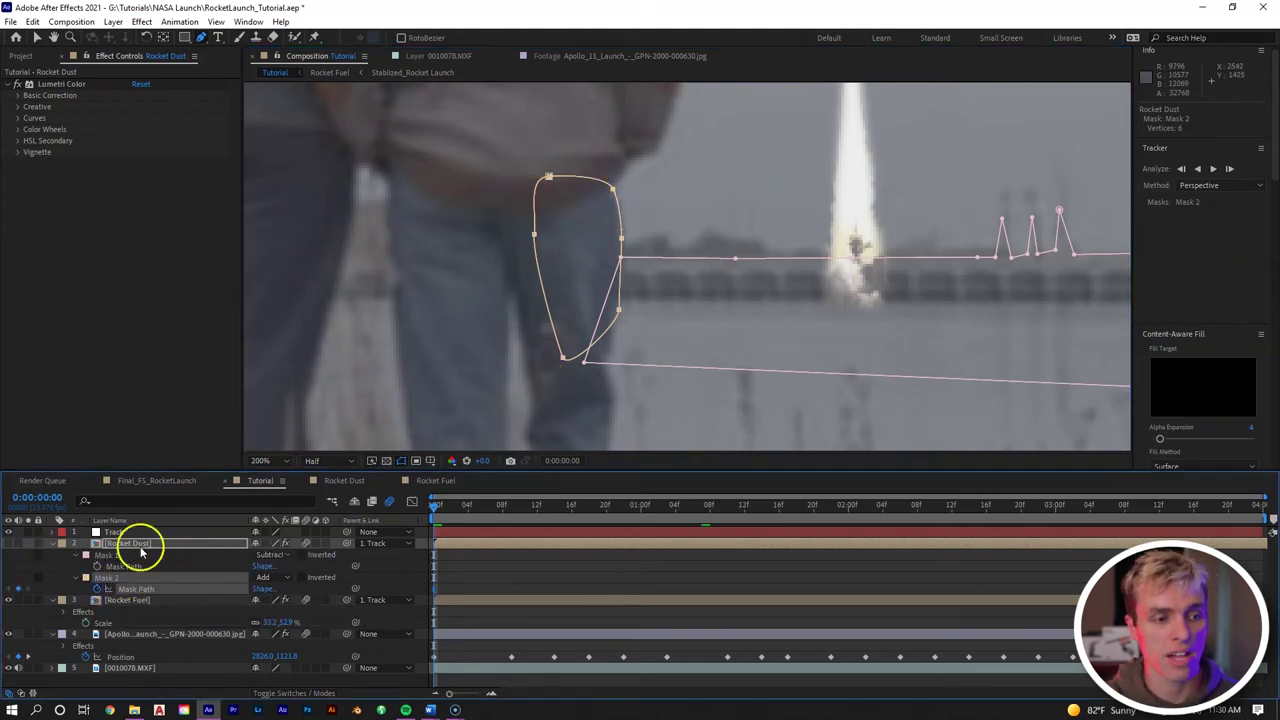
pyautogui.click(6, 551)
pyautogui.click(10, 544)
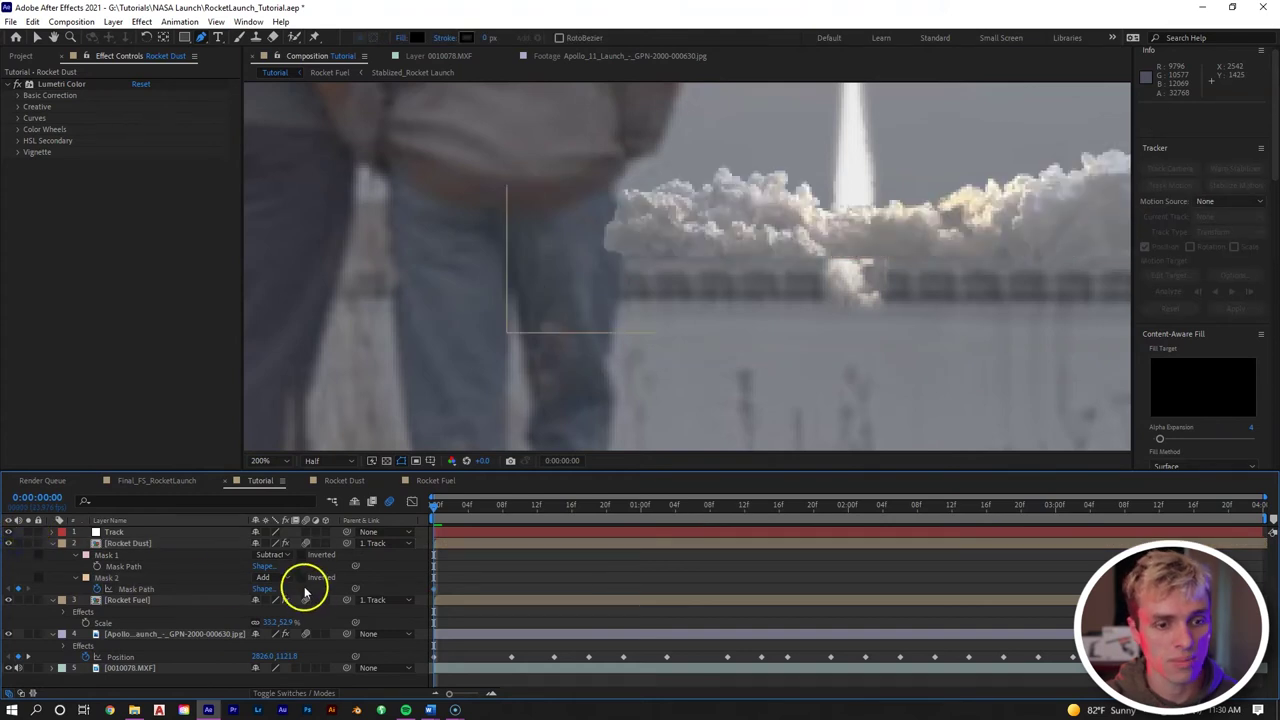
pyautogui.click(310, 620)
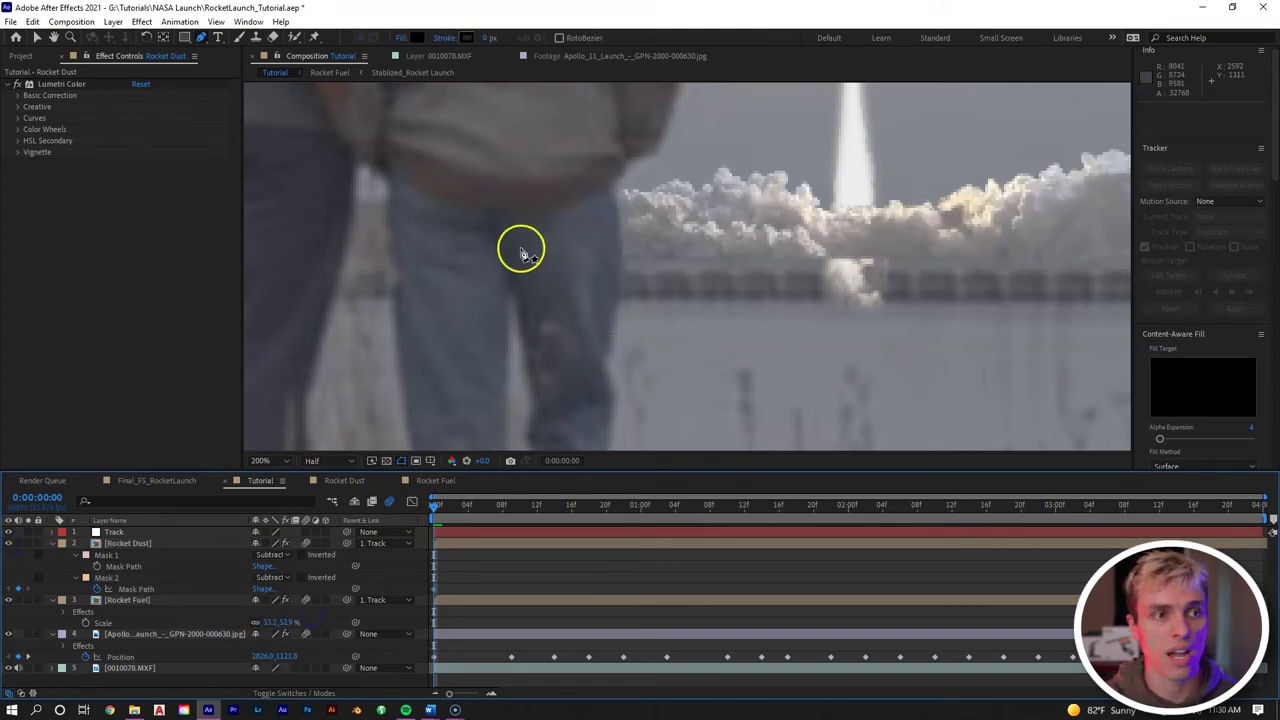
# Step: Adjust Mask 2's points to follow the leg's edge at 0:00:00:06
pyautogui.press('v')
pyautogui.click(645, 195)
pyautogui.press('space')
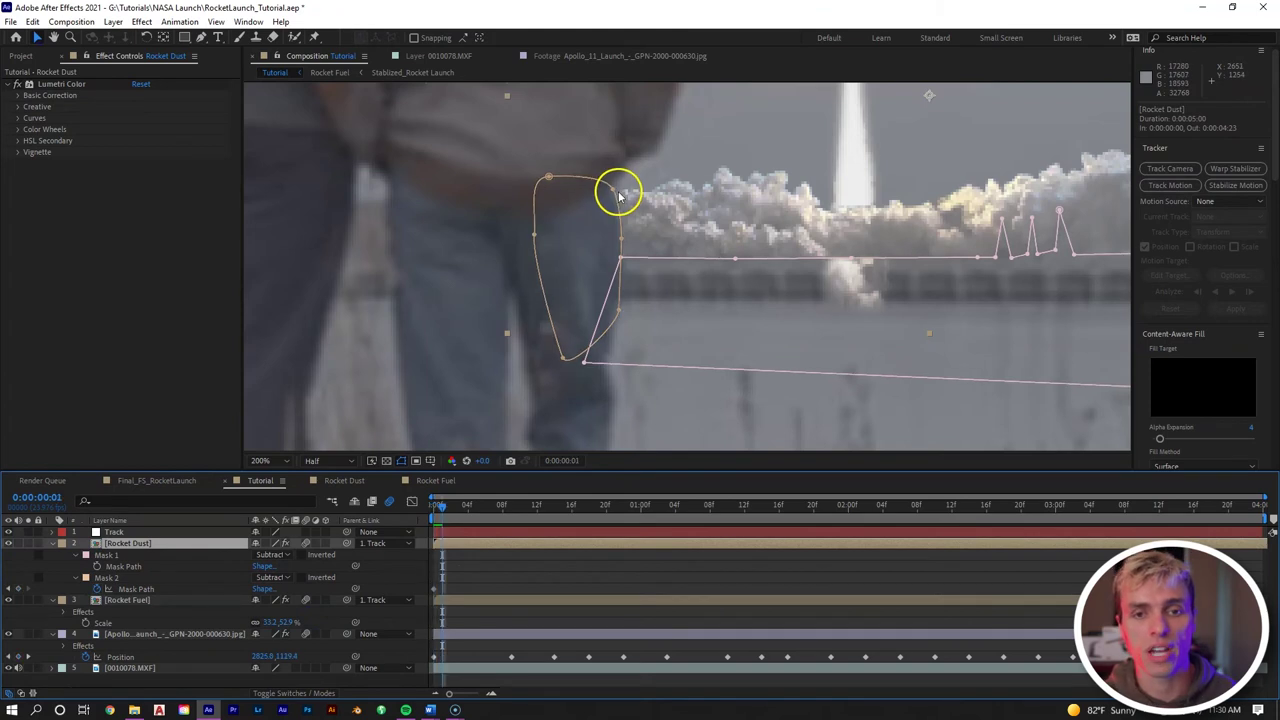
pyautogui.moveTo(619, 202)
pyautogui.mouseDown()
pyautogui.moveTo(616, 171)
pyautogui.moveTo(617, 185)
pyautogui.mouseUp()
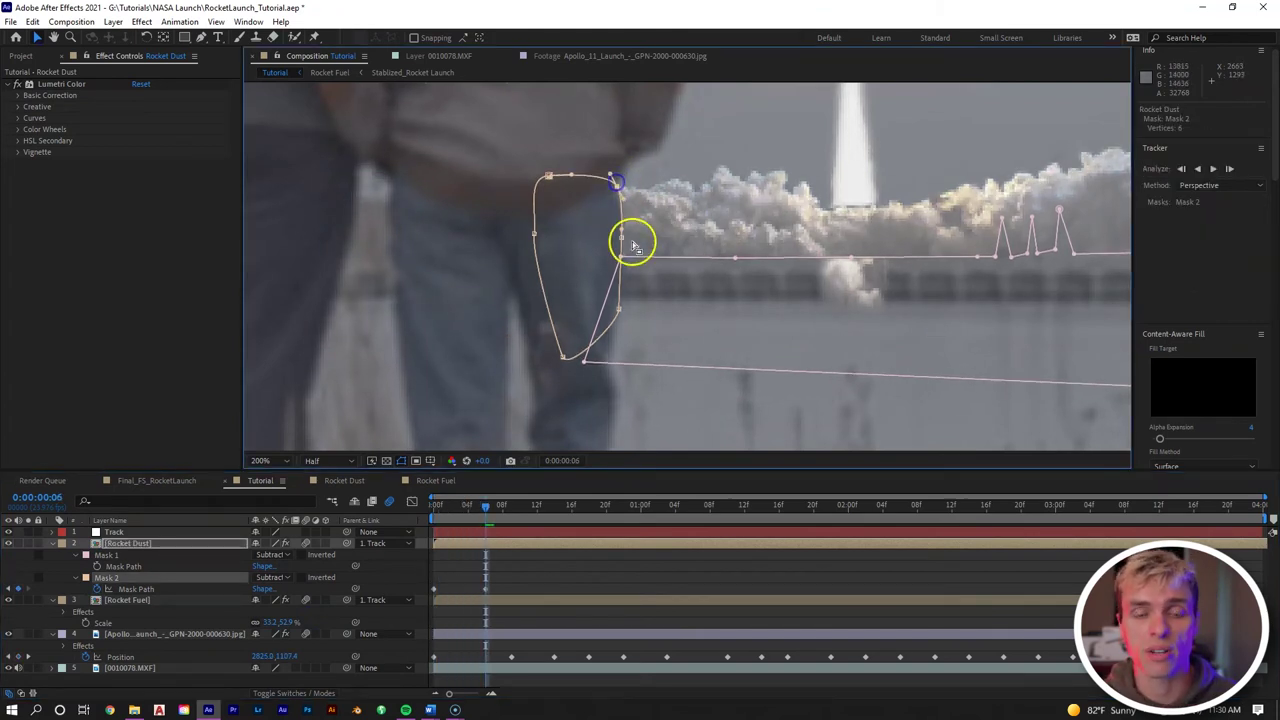
# Step: At 0:00:00:13, try shifting the mask points along the leg's edge with both masks selected, and undo the move
pyautogui.press('space')
pyautogui.press('pagedown')
pyautogui.press('pagedown')
pyautogui.press('pagedown')
pyautogui.press('pagedown')
pyautogui.moveTo(596, 152); pyautogui.dragTo(675, 329)
pyautogui.click(666, 228)
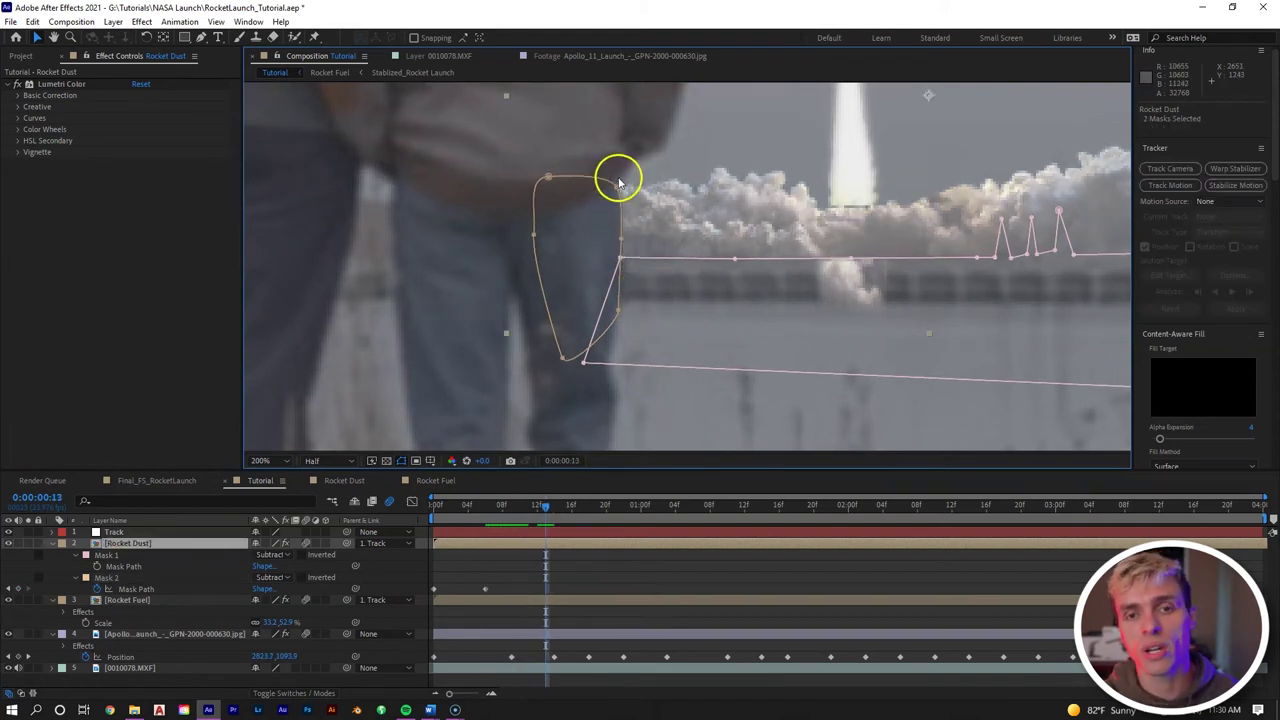
pyautogui.click(617, 184)
pyautogui.moveTo(600, 154); pyautogui.dragTo(679, 377)
pyautogui.keyDown('shift'); pyautogui.click(626, 243); pyautogui.keyUp('shift')
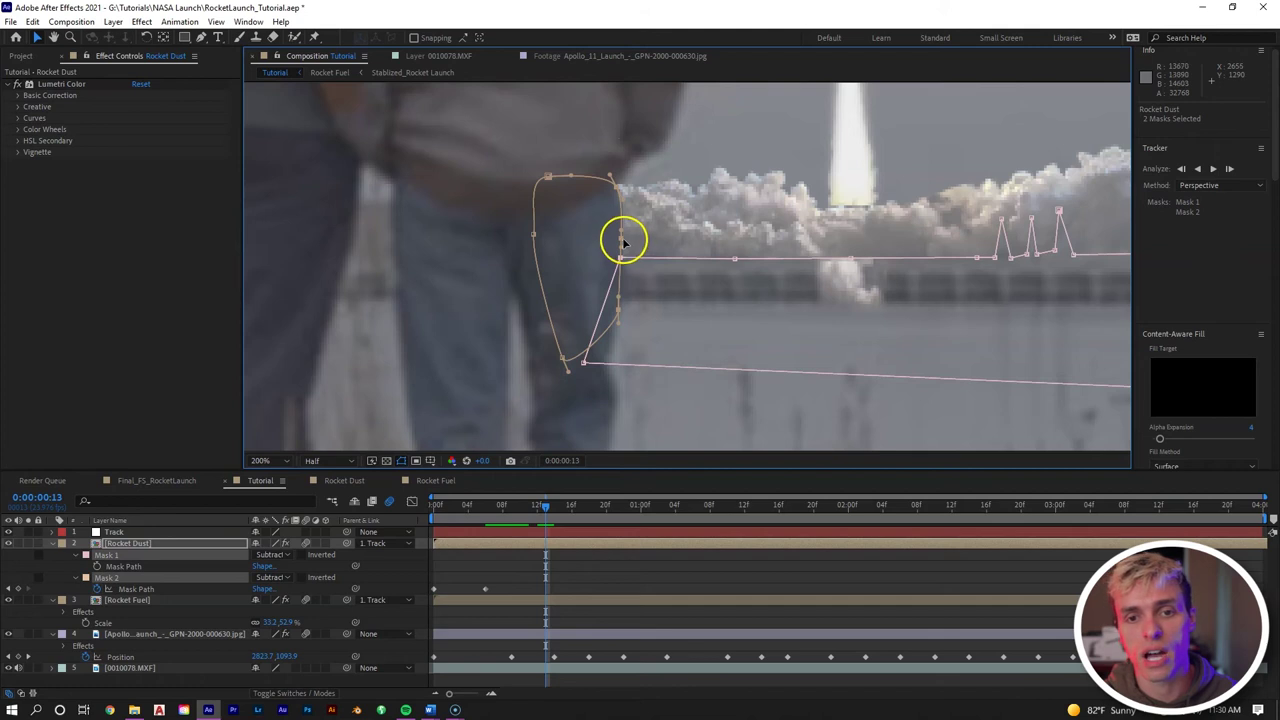
pyautogui.moveTo(621, 240); pyautogui.dragTo(642, 236)
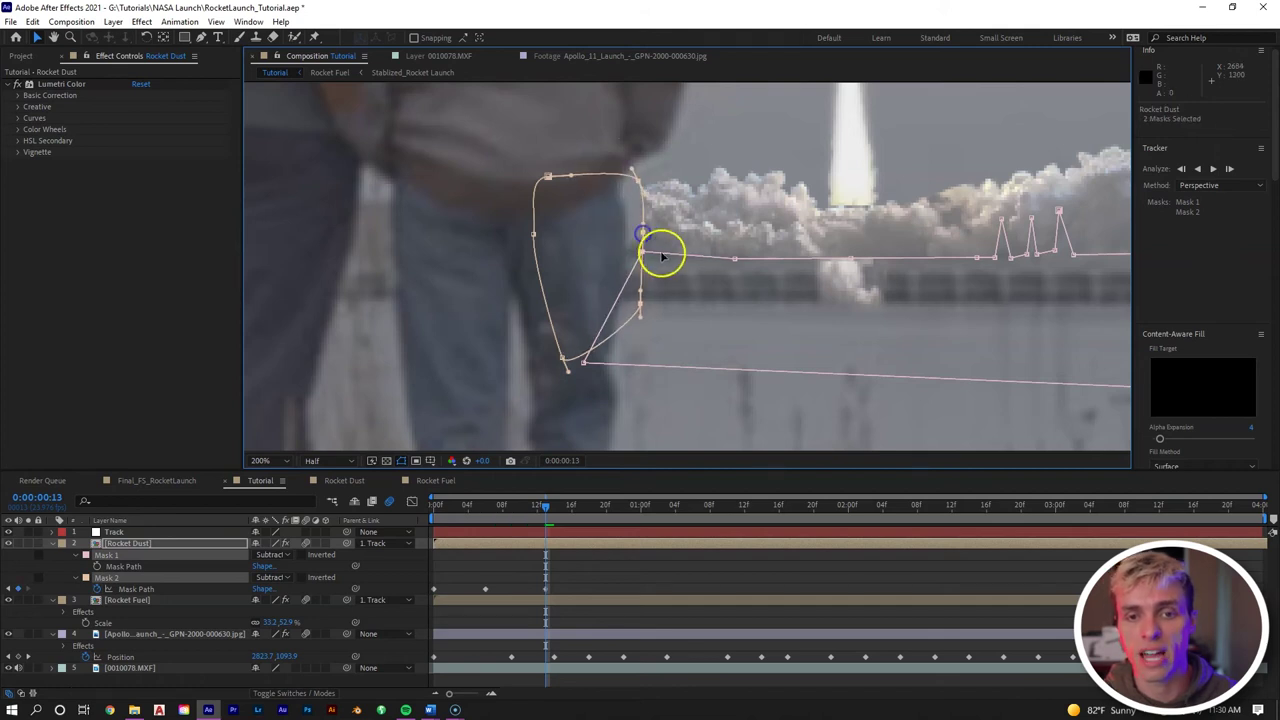
pyautogui.hotkey('ctrl', 'z')
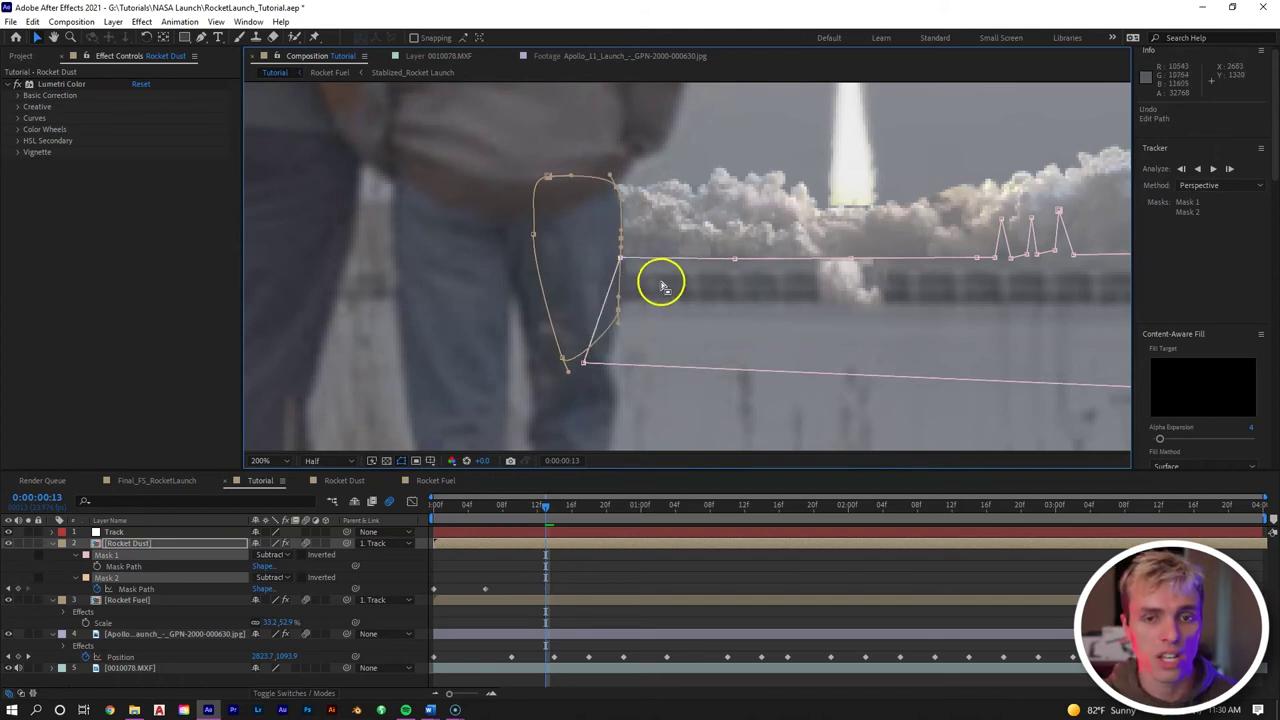
# Step: Lock Mask 1 on the Rocket Dust layer and try moving only Mask 2's points beside the leg
pyautogui.click(646, 229)
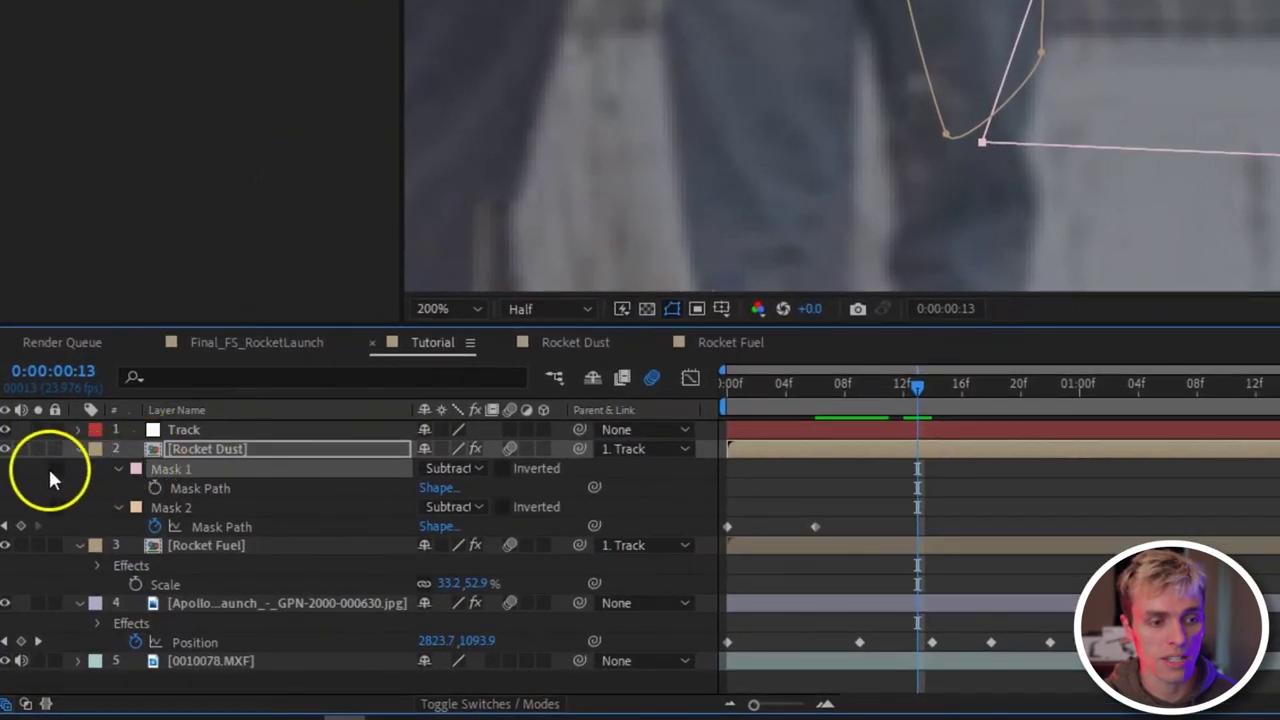
pyautogui.click(53, 468)
pyautogui.click(166, 508)
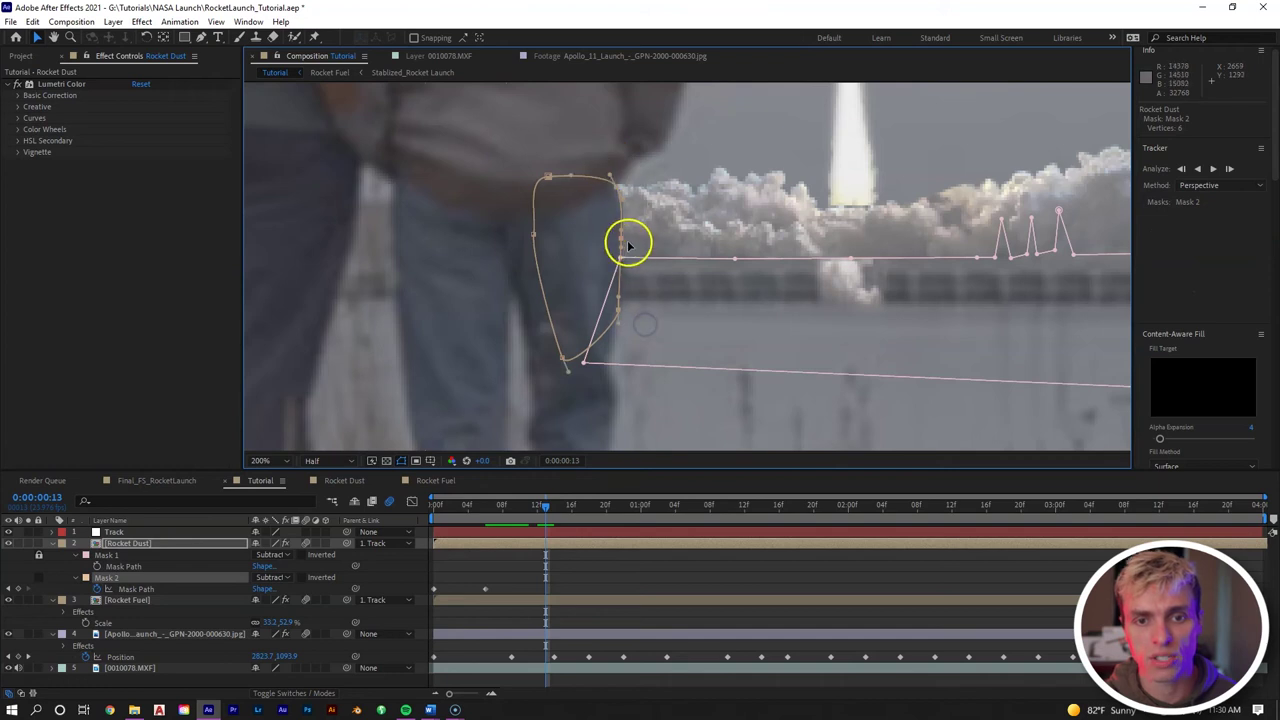
pyautogui.moveTo(628, 245); pyautogui.dragTo(603, 274)
pyautogui.hotkey('ctrl', 'z')
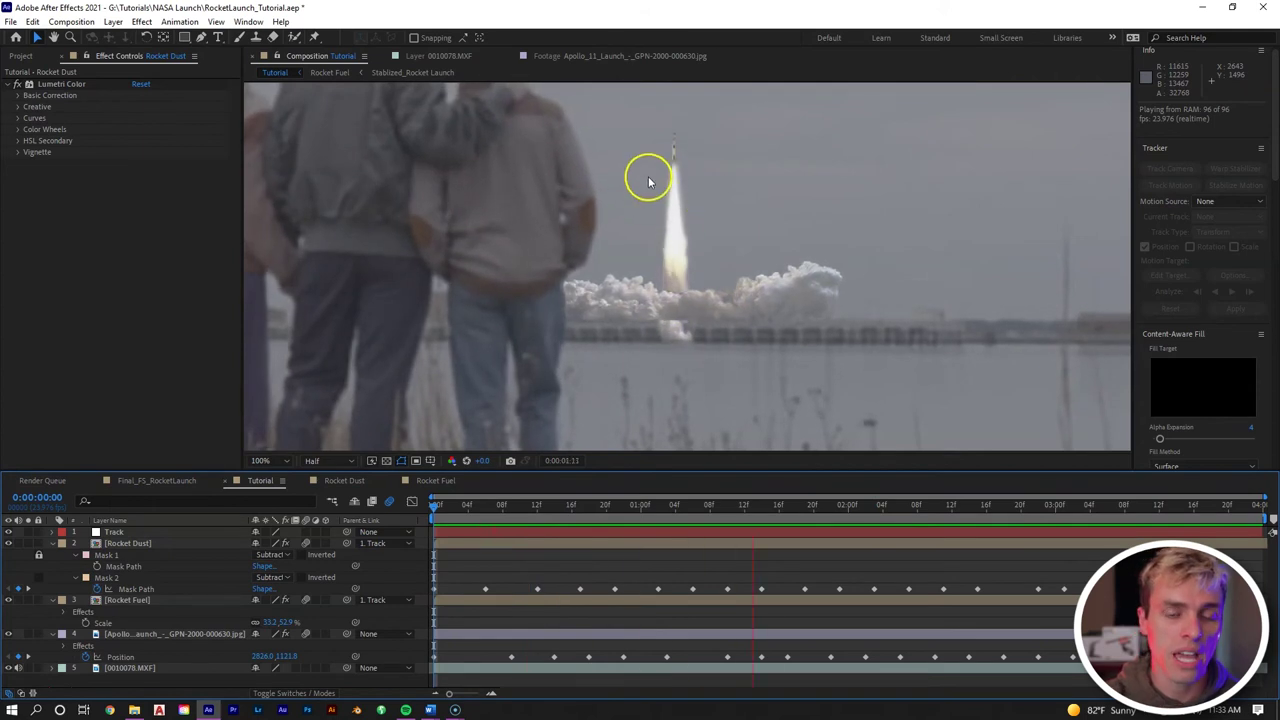
# Step: Place the Rocket Fuel layer above Rocket Dust and draw a curved closed mask on it around the exhaust's base at 0:00:03:15
pyautogui.press('space')
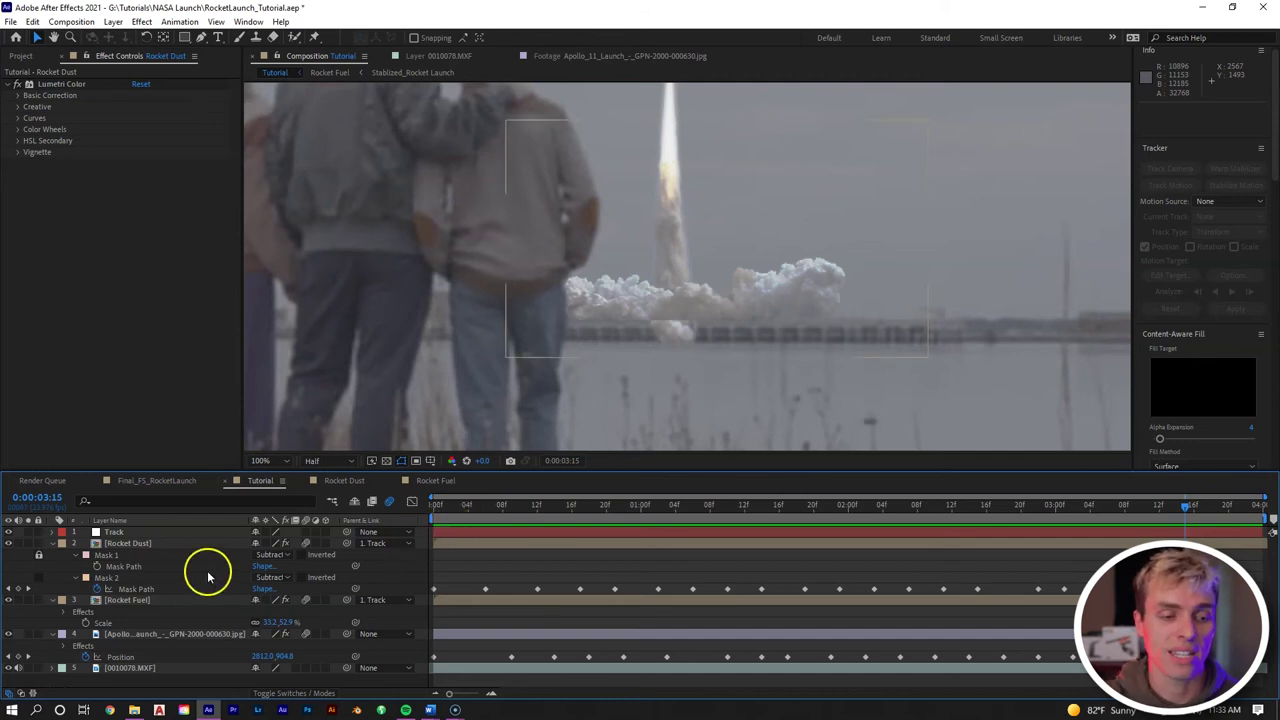
pyautogui.moveTo(180, 598); pyautogui.dragTo(183, 541)
pyautogui.click(201, 37)
pyautogui.moveTo(636, 290); pyautogui.dragTo(680, 305)
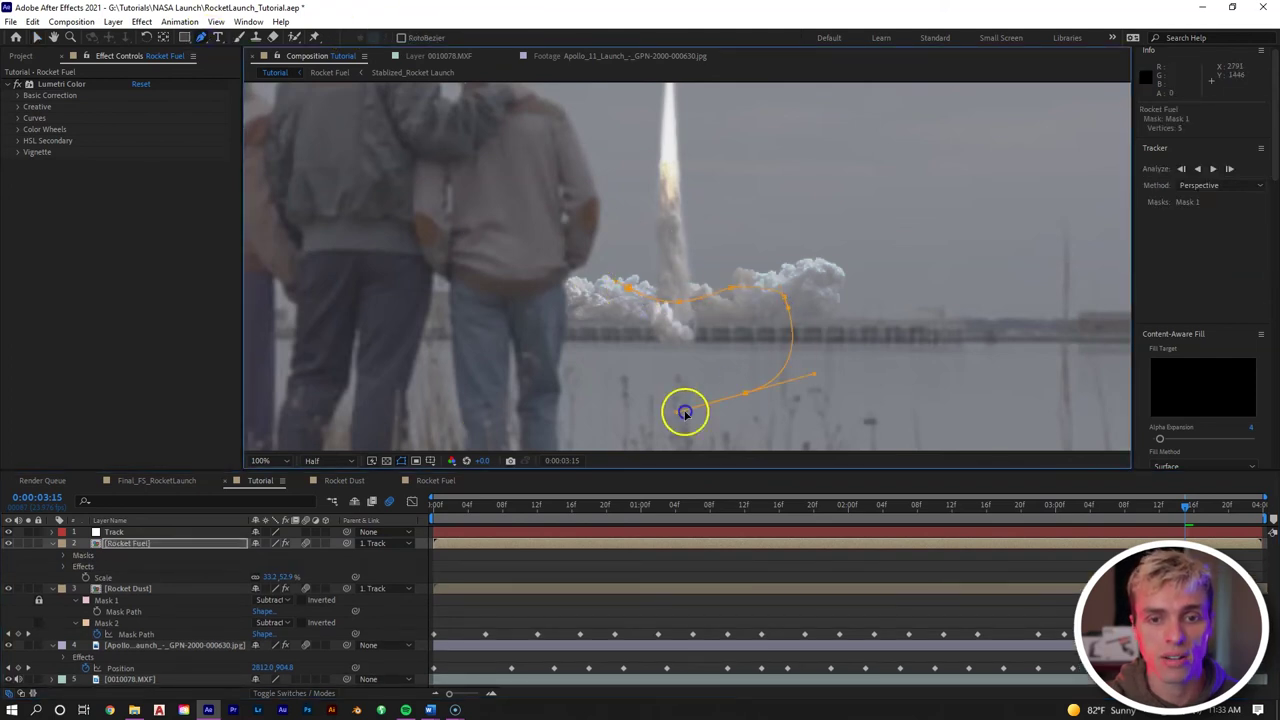
pyautogui.click(627, 287)
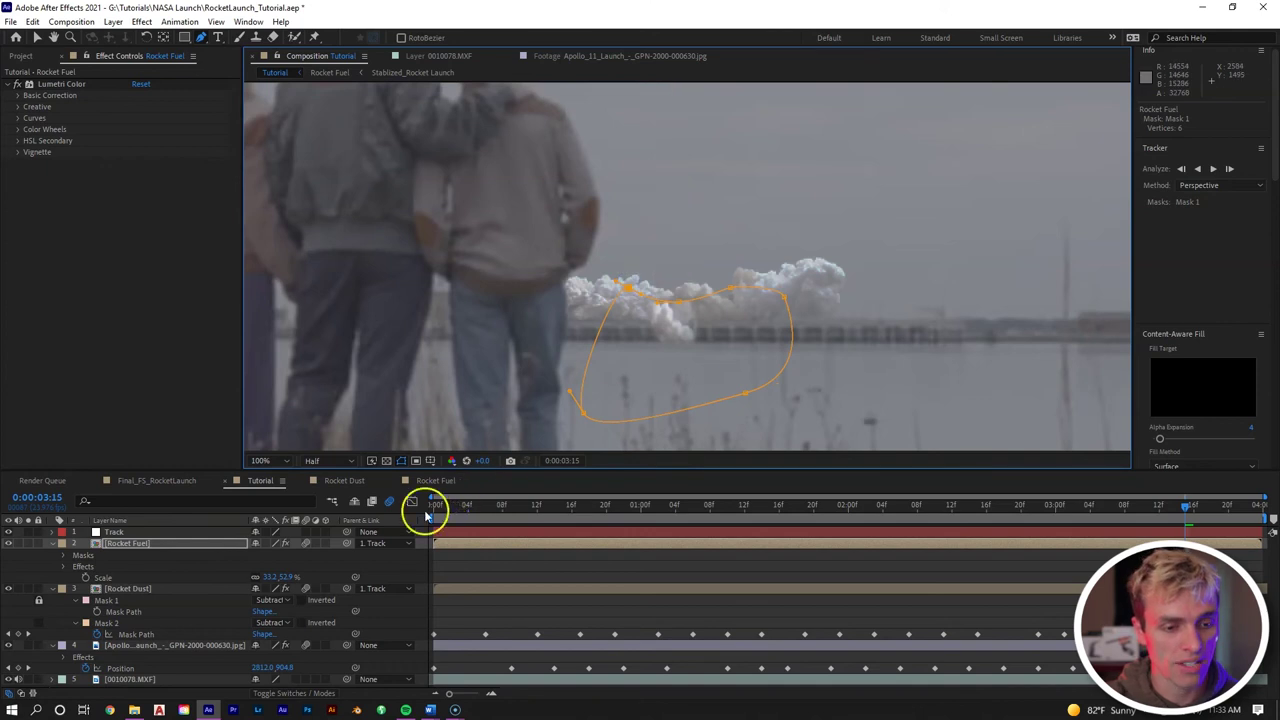
# Step: Set the Rocket Fuel mask to Subtract with a Mask Feather of 55 pixels
pyautogui.press('m')
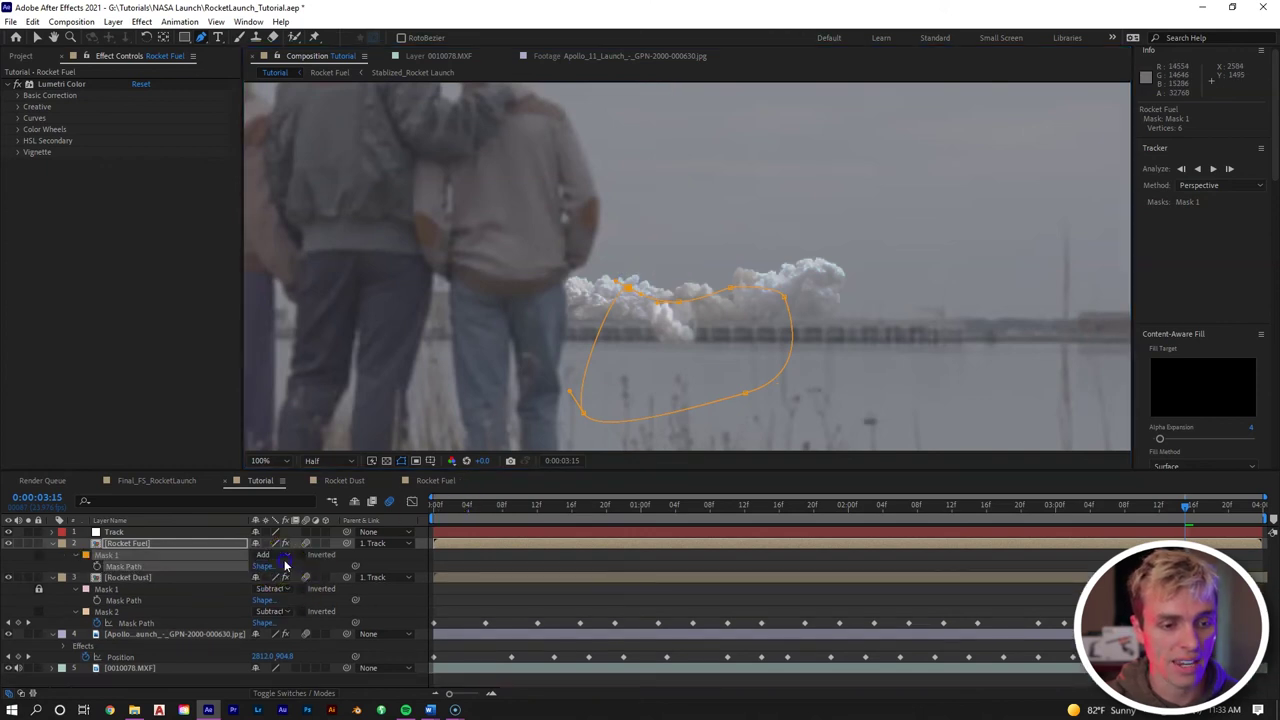
pyautogui.click(278, 555)
pyautogui.click(282, 594)
pyautogui.click(466, 543)
pyautogui.press('f')
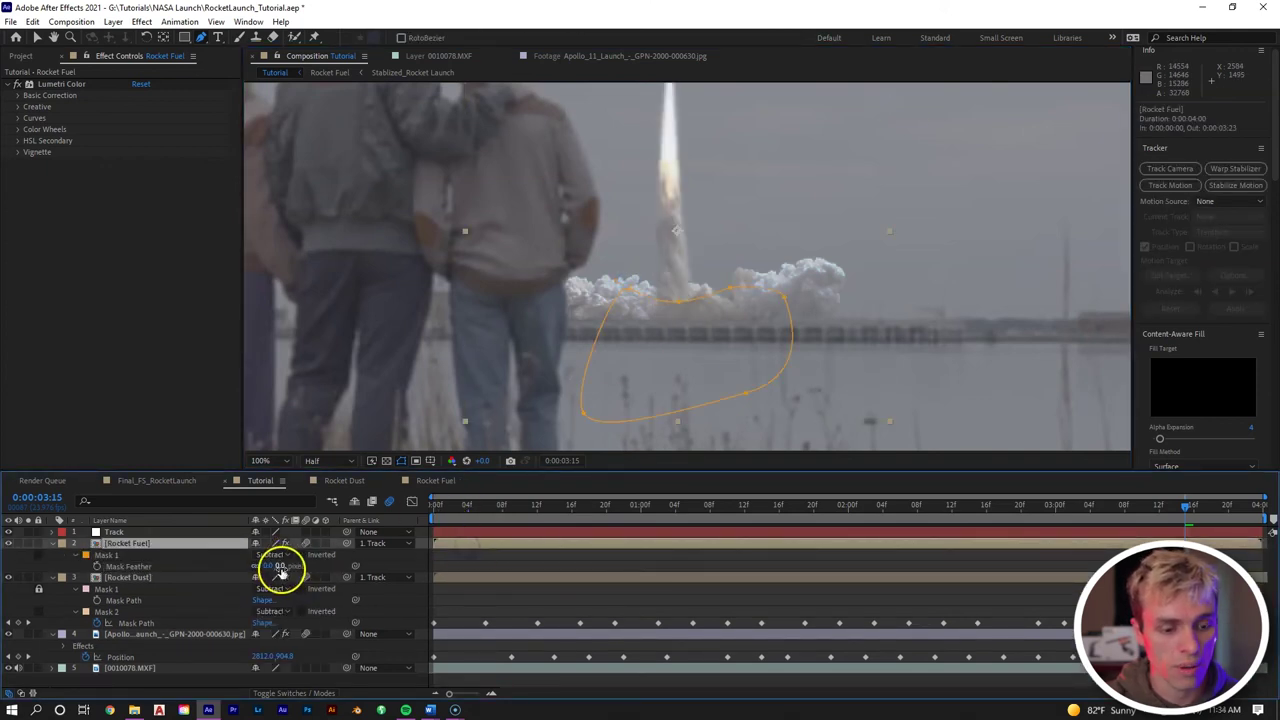
pyautogui.moveTo(276, 566); pyautogui.dragTo(449, 603)
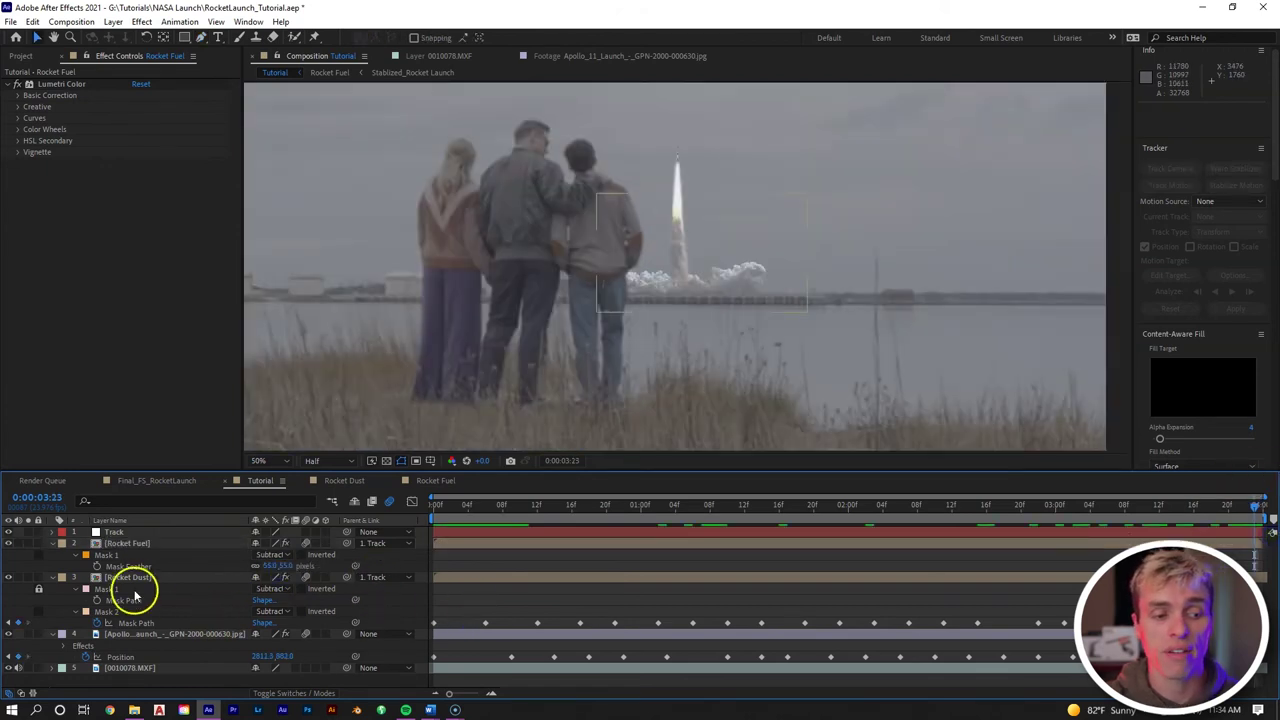
# Step: Keyframe the Rocket Fuel Mask Feather from 20 pixels at the first frame to 55 at 0:00:03:23, and preview the animation
pyautogui.click(110, 566)
pyautogui.click(1175, 510)
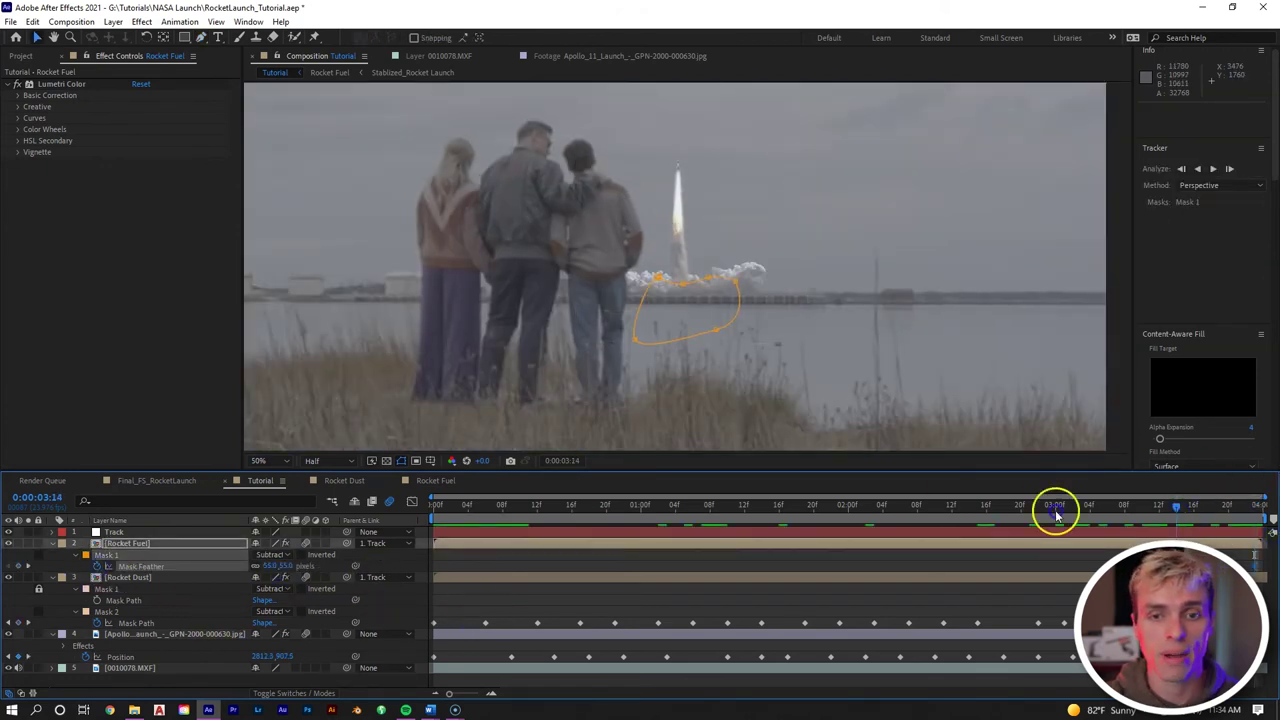
pyautogui.click(298, 566)
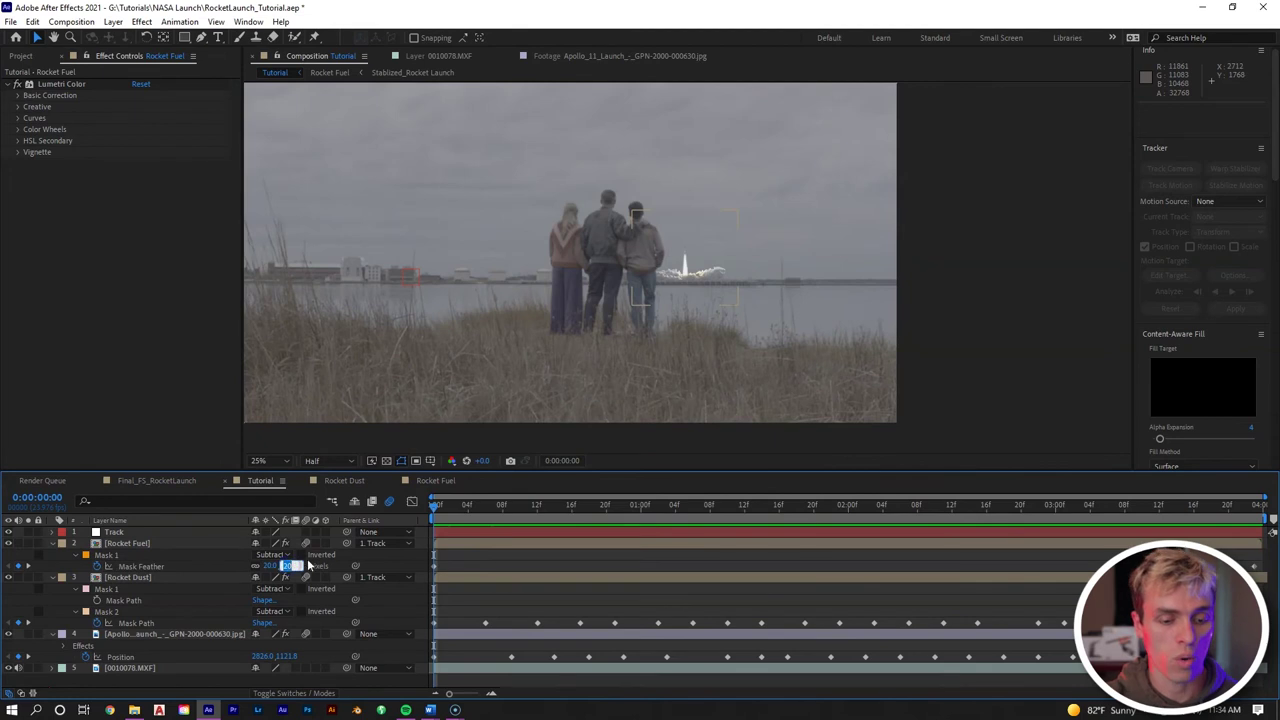
pyautogui.write('20.0,2')
pyautogui.press('Return')
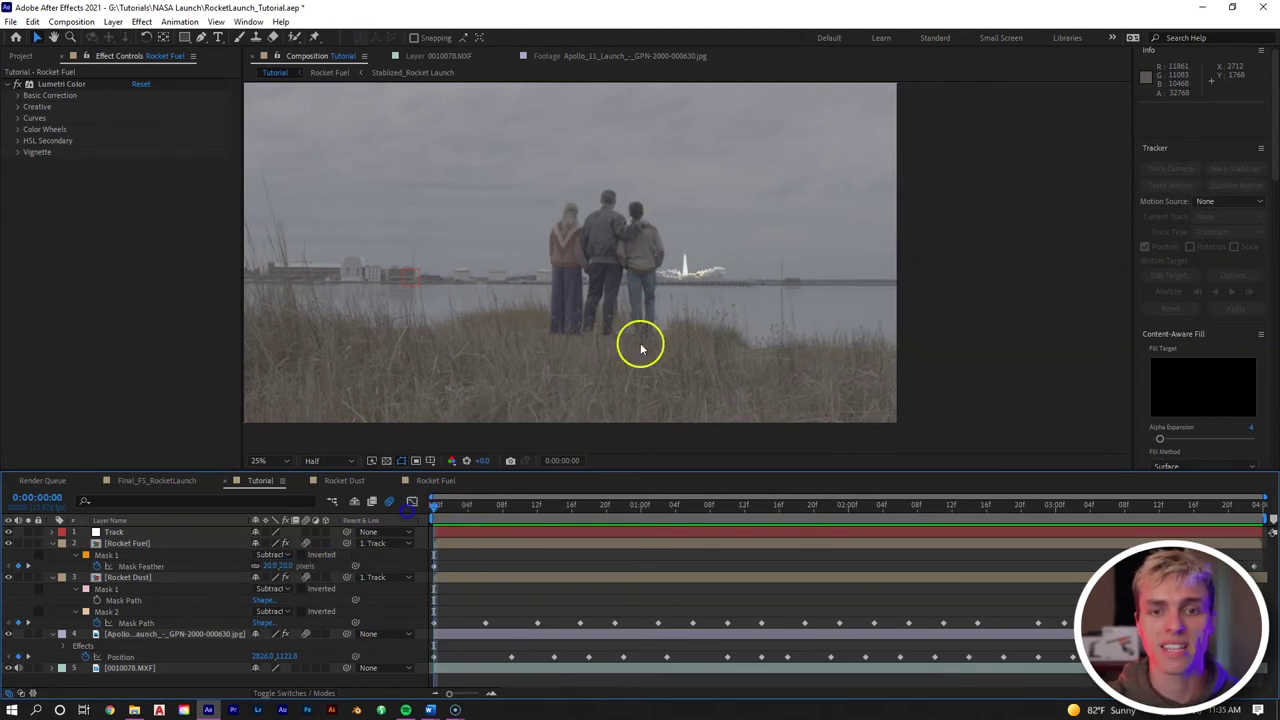
pyautogui.scroll(2, 720, 286)
pyautogui.press('space')
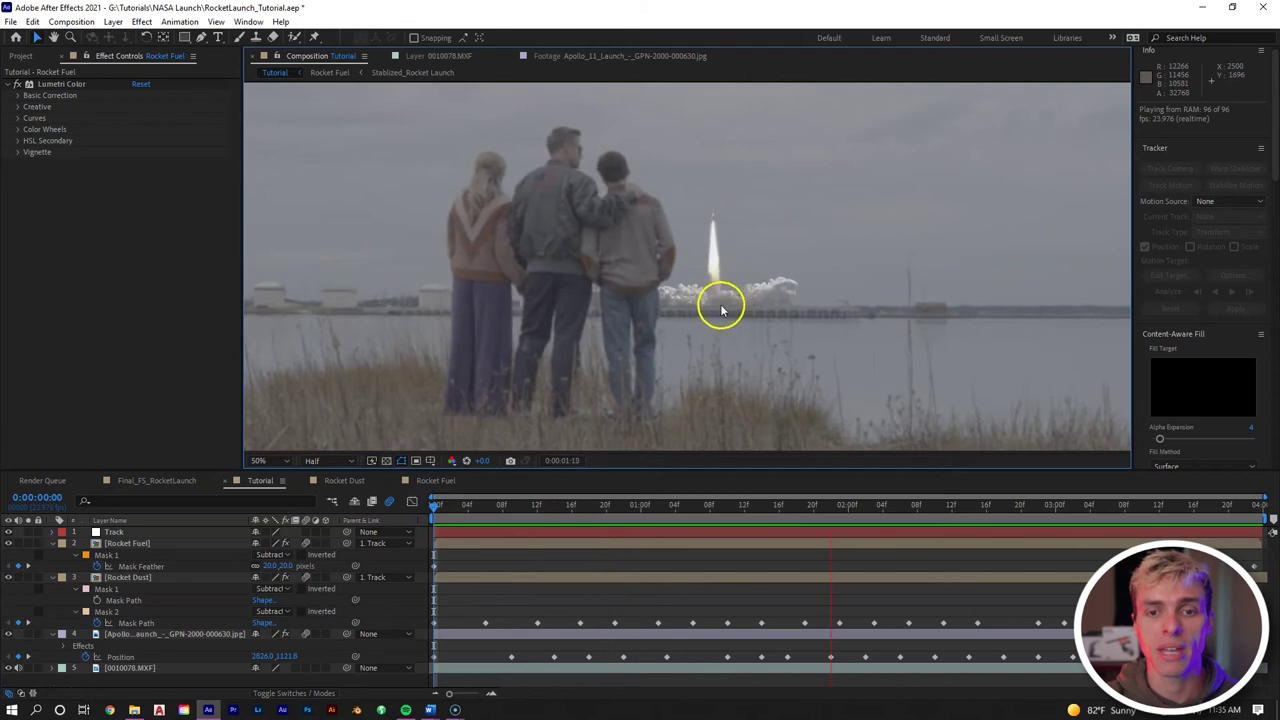
pyautogui.press('space')
# Step: Try placing the Rocket Fuel layer below Rocket Dust and inspect the exhaust's base up close
pyautogui.moveTo(203, 546); pyautogui.dragTo(197, 596)
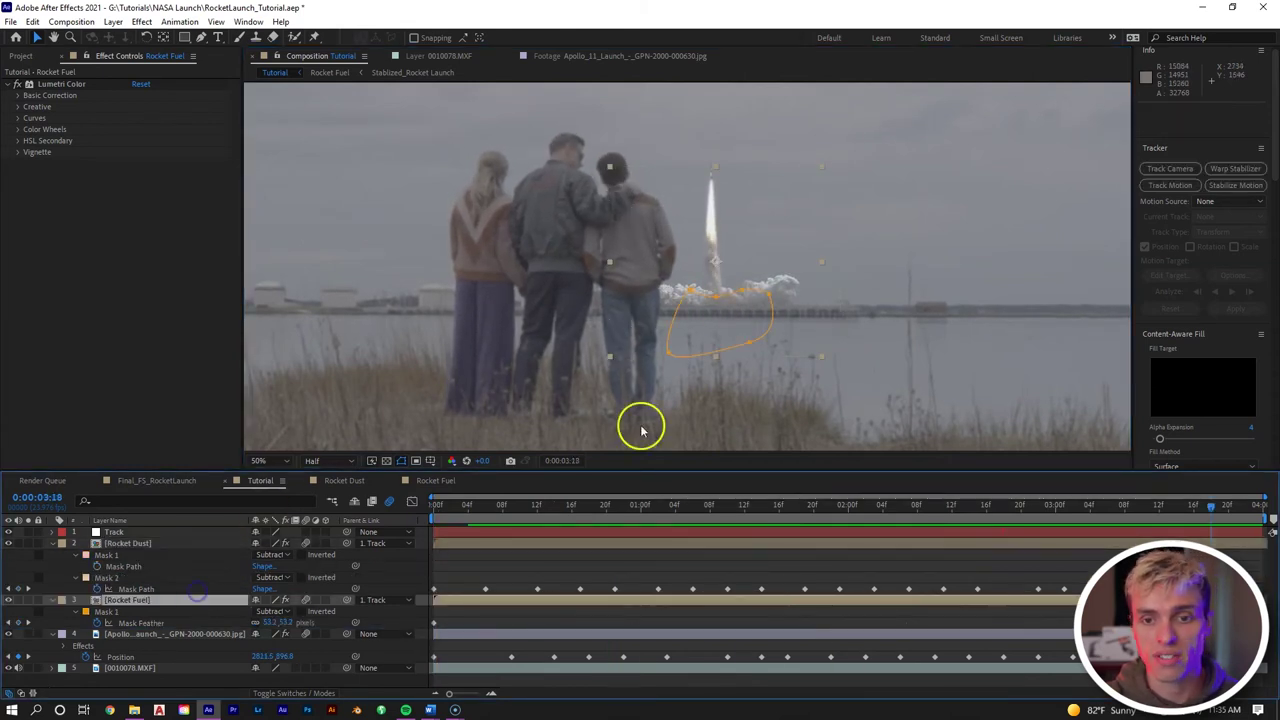
pyautogui.scroll(1, 763, 328)
pyautogui.scroll(2, 760, 320)
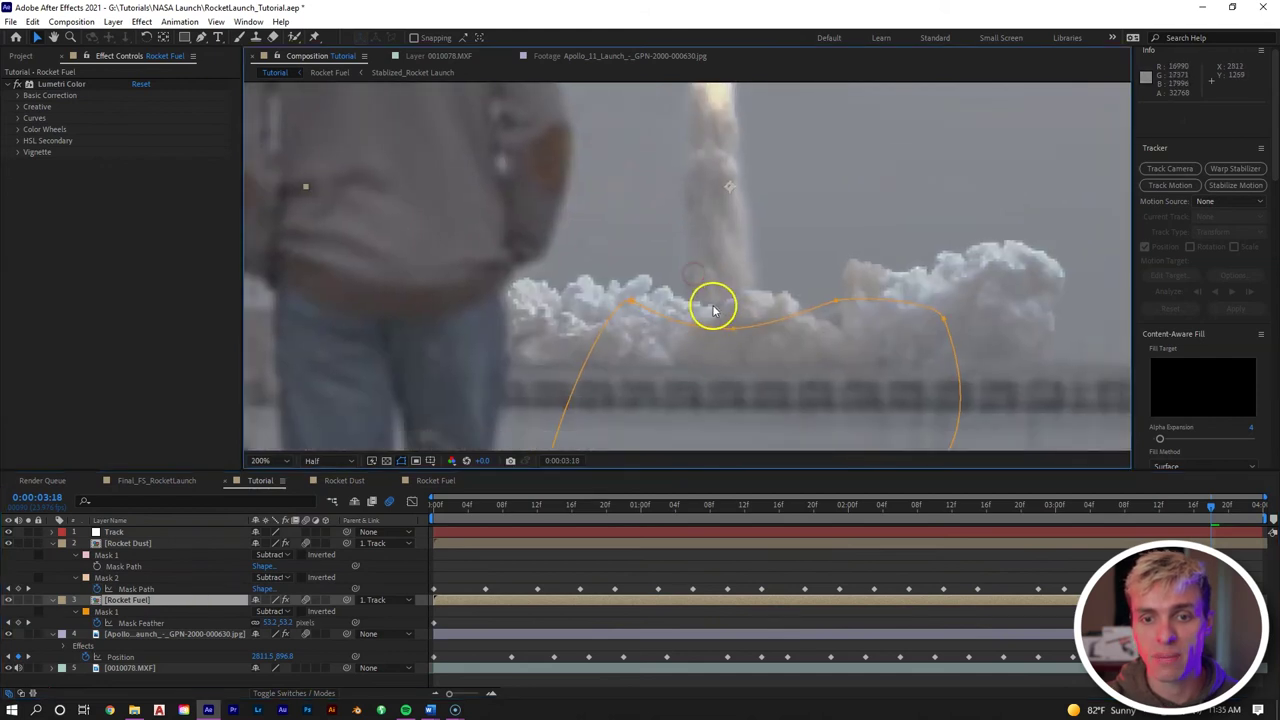
pyautogui.scroll(-4, 714, 306)
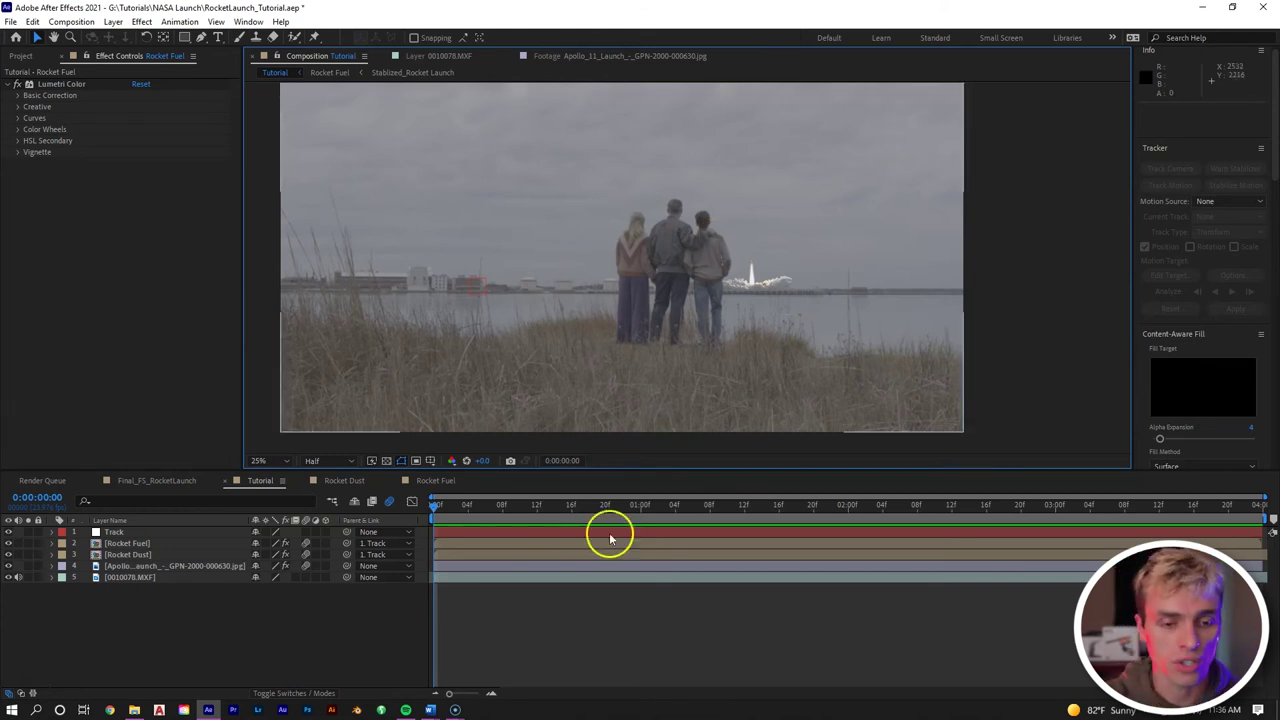
# Step: Apply a Gaussian Blur with Blurriness 10 to the Rocket Fuel layer and copy it to the Rocket Dust and Apollo image layers
pyautogui.click(468, 544)
pyautogui.rightClick(468, 544)
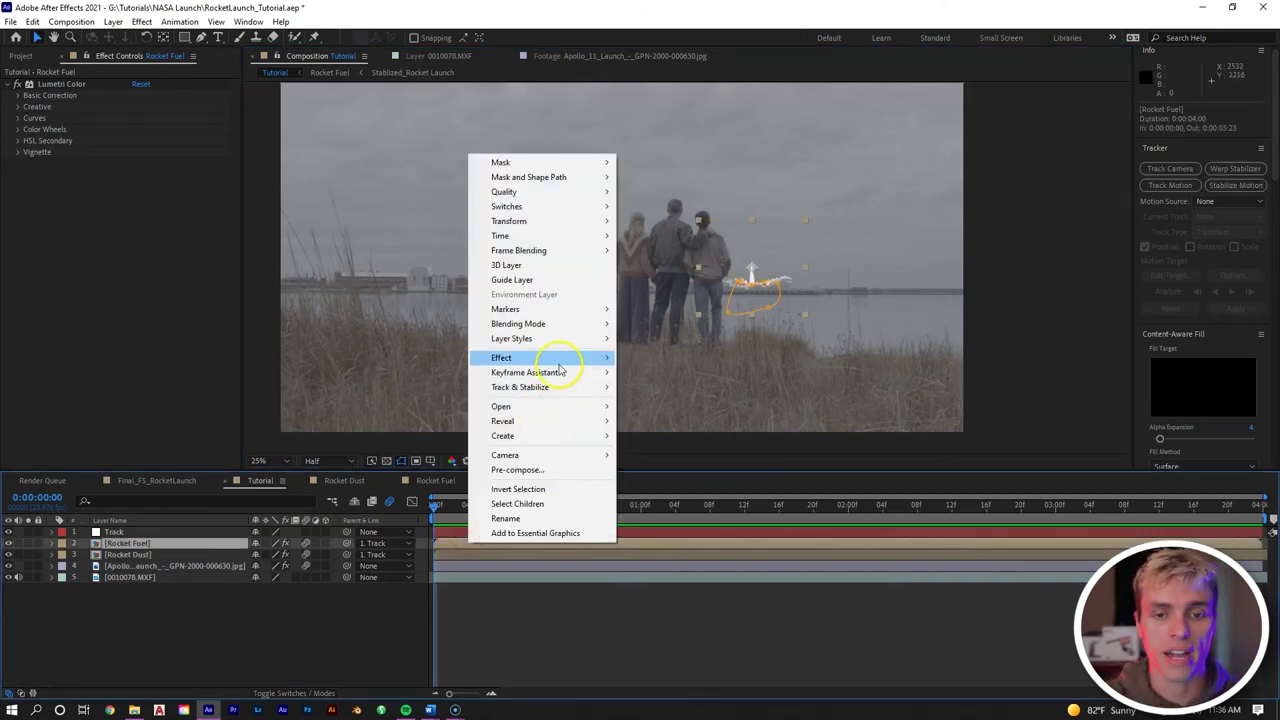
pyautogui.moveTo(560, 358)
pyautogui.moveTo(690, 402)
pyautogui.click(905, 564)
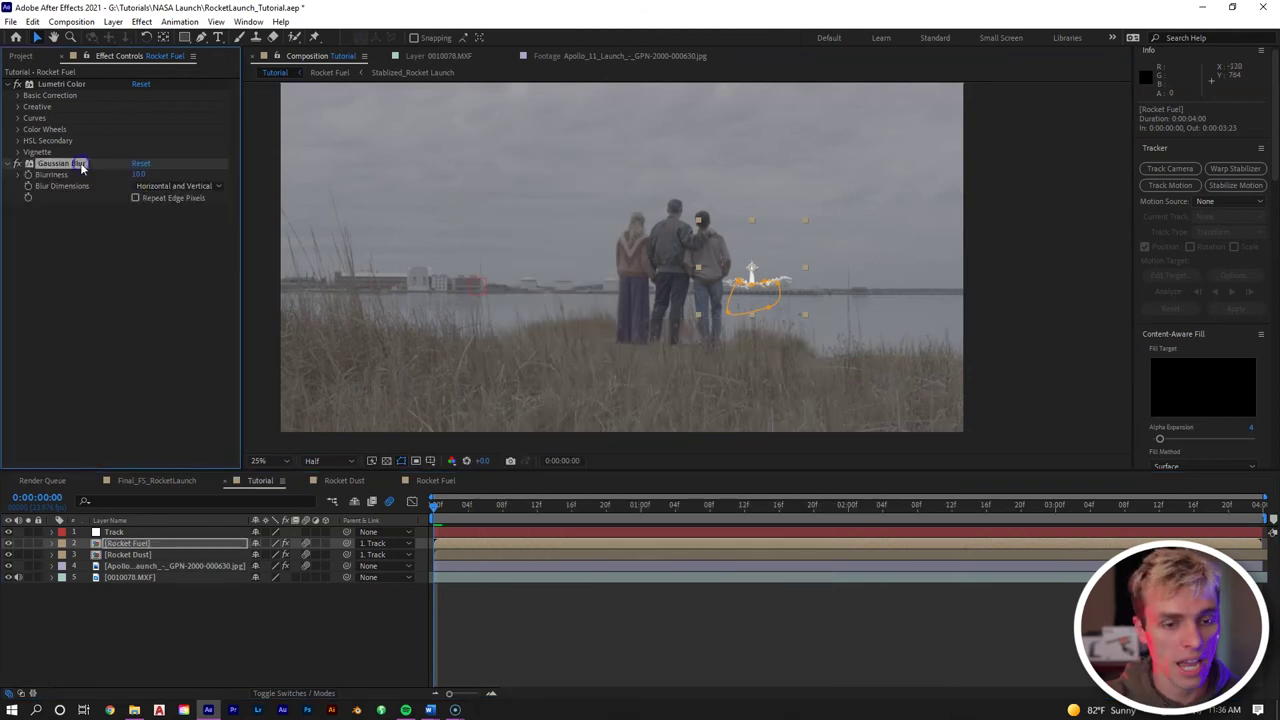
pyautogui.click(502, 557)
pyautogui.hotkey('ctrl', 'v')
pyautogui.click(497, 566)
pyautogui.hotkey('ctrl', 'v')
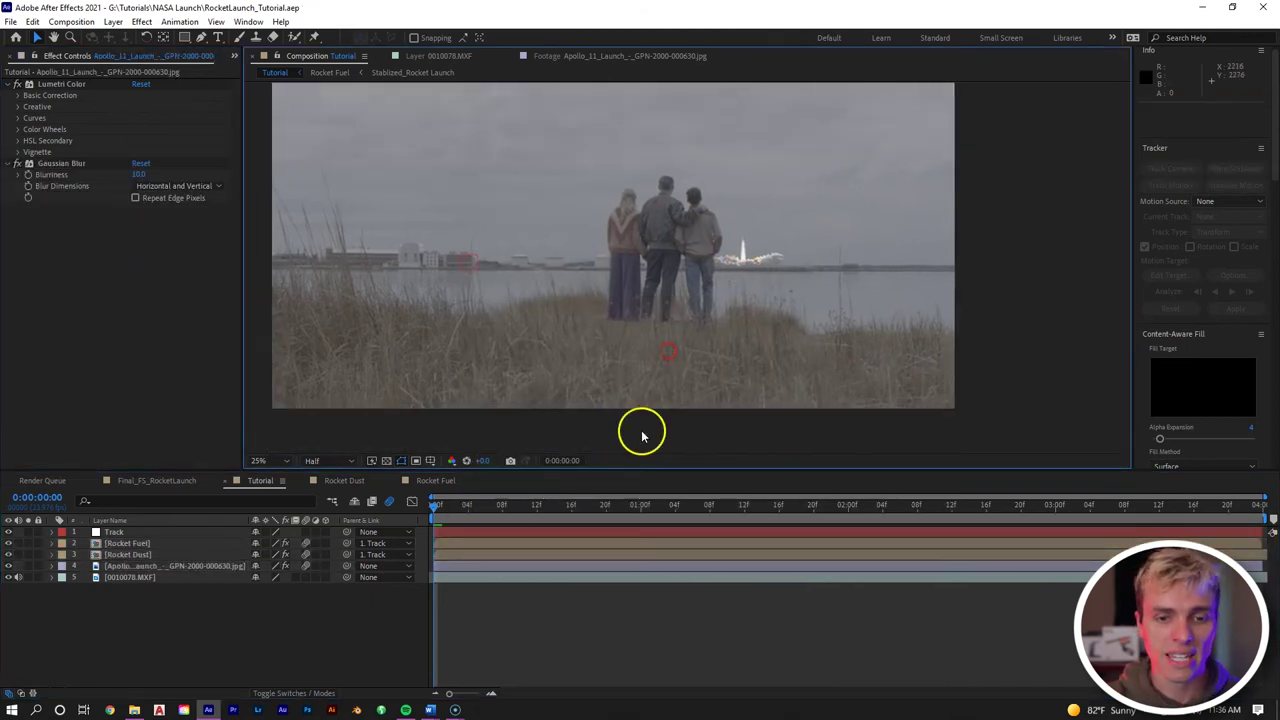
pyautogui.scroll(2, 642, 436)
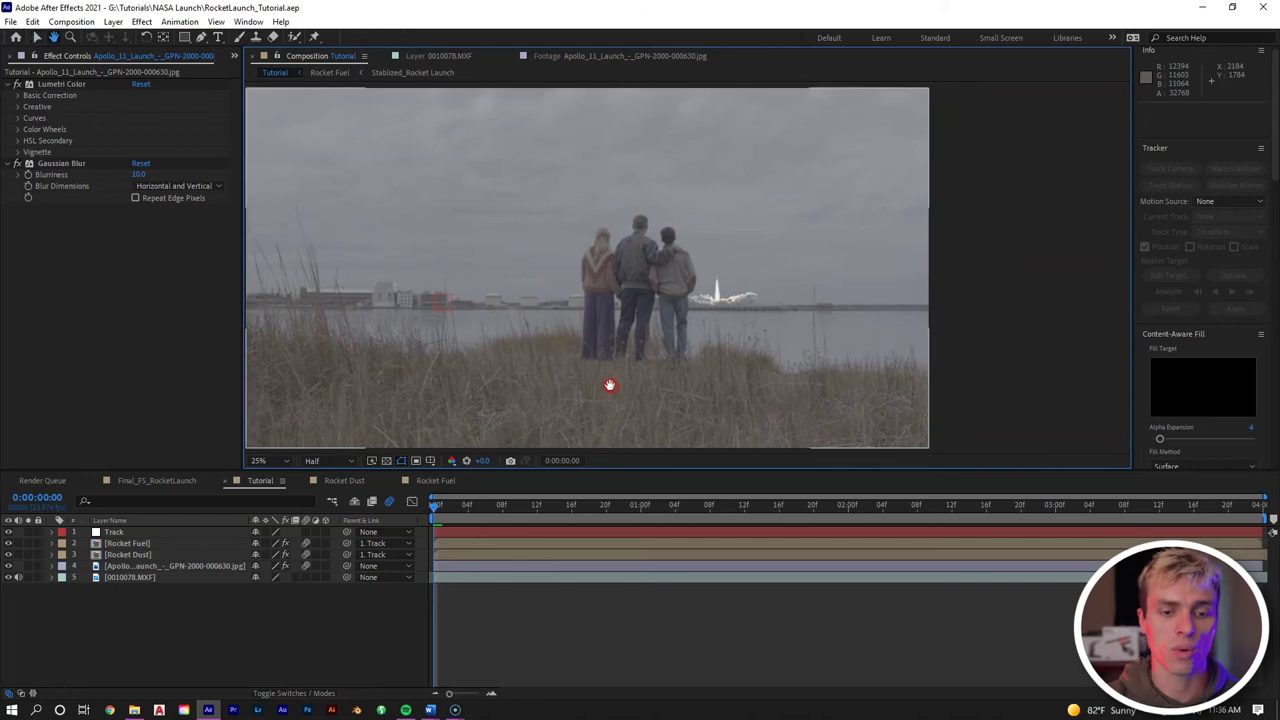
# Step: Add a new adjustment layer above all the layers in the Tutorial composition
pyautogui.rightClick(548, 622)
pyautogui.moveTo(626, 465)
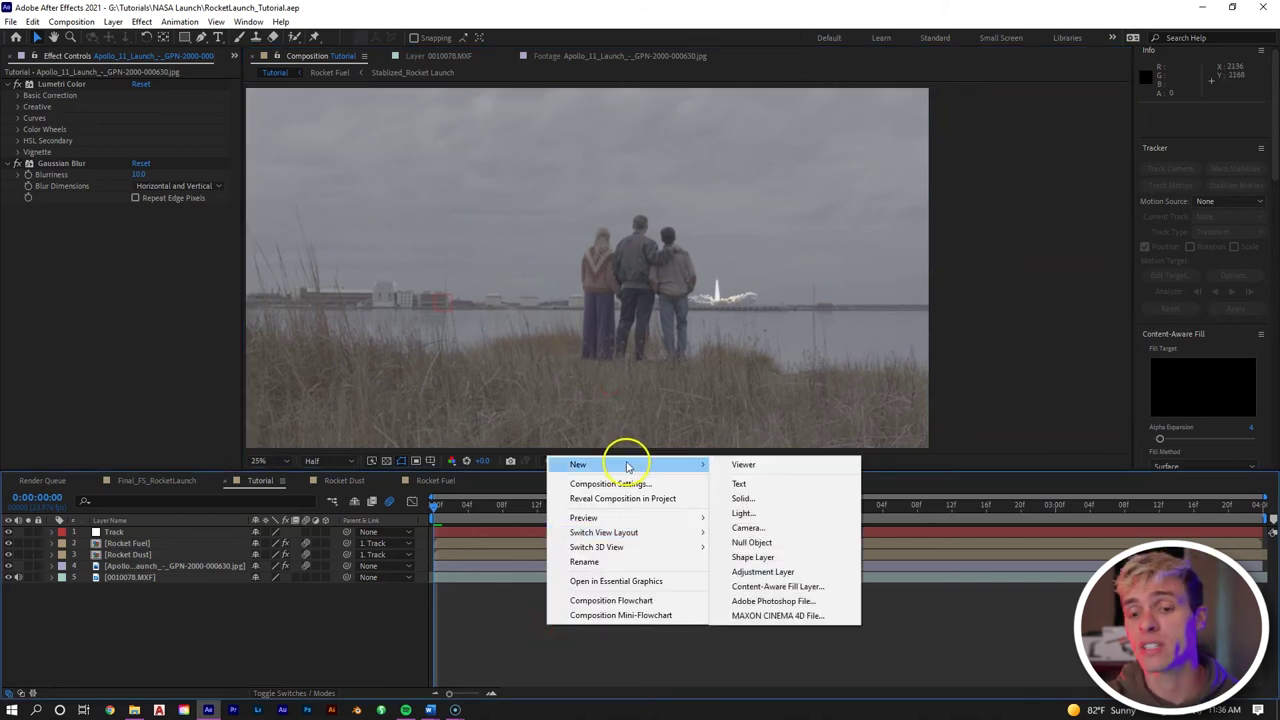
pyautogui.press('Escape')
pyautogui.rightClick(659, 611)
pyautogui.moveTo(751, 447)
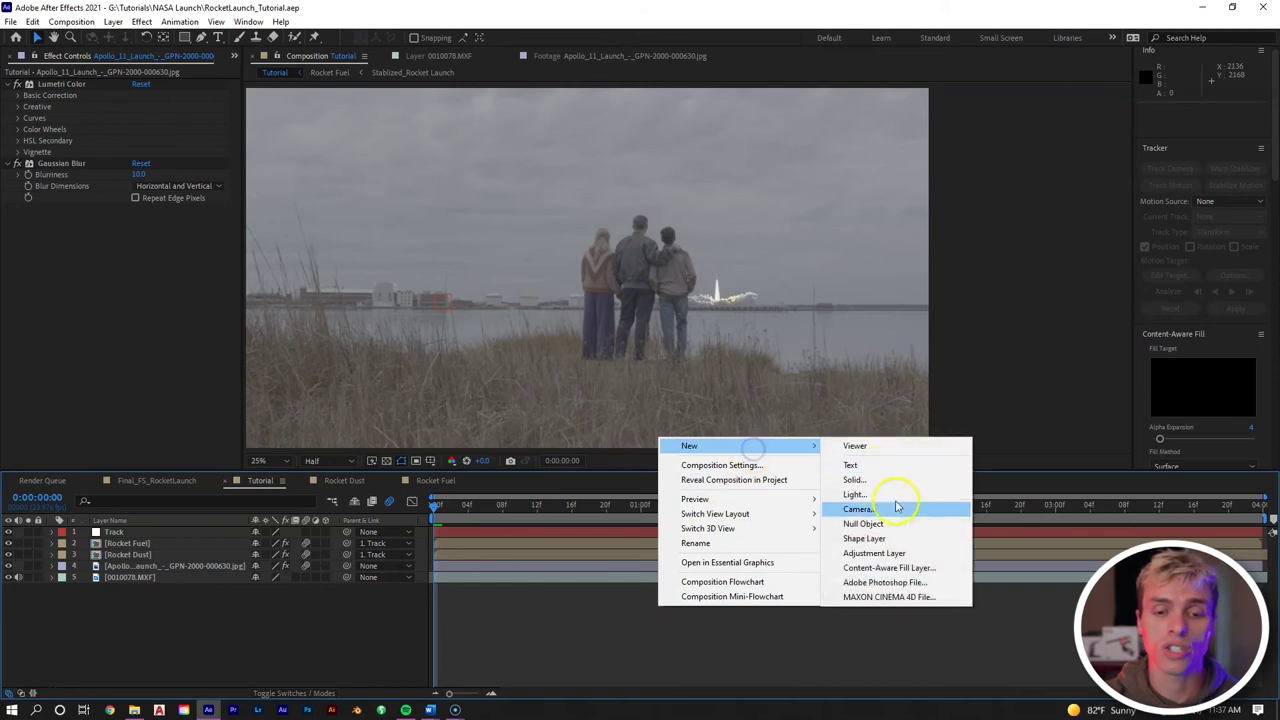
pyautogui.click(891, 555)
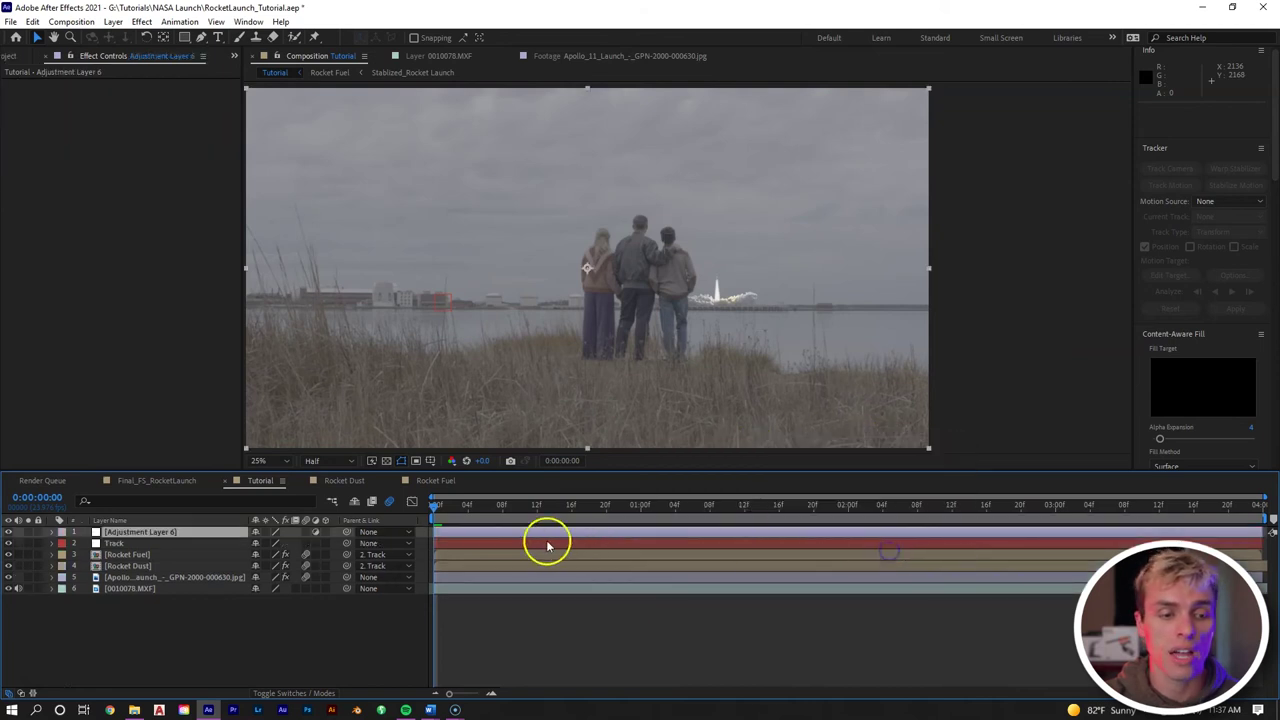
# Step: Apply the Lens Flare effect to the adjustment layer with the 105mm Prime lens type
pyautogui.rightClick(487, 535)
pyautogui.moveTo(583, 350)
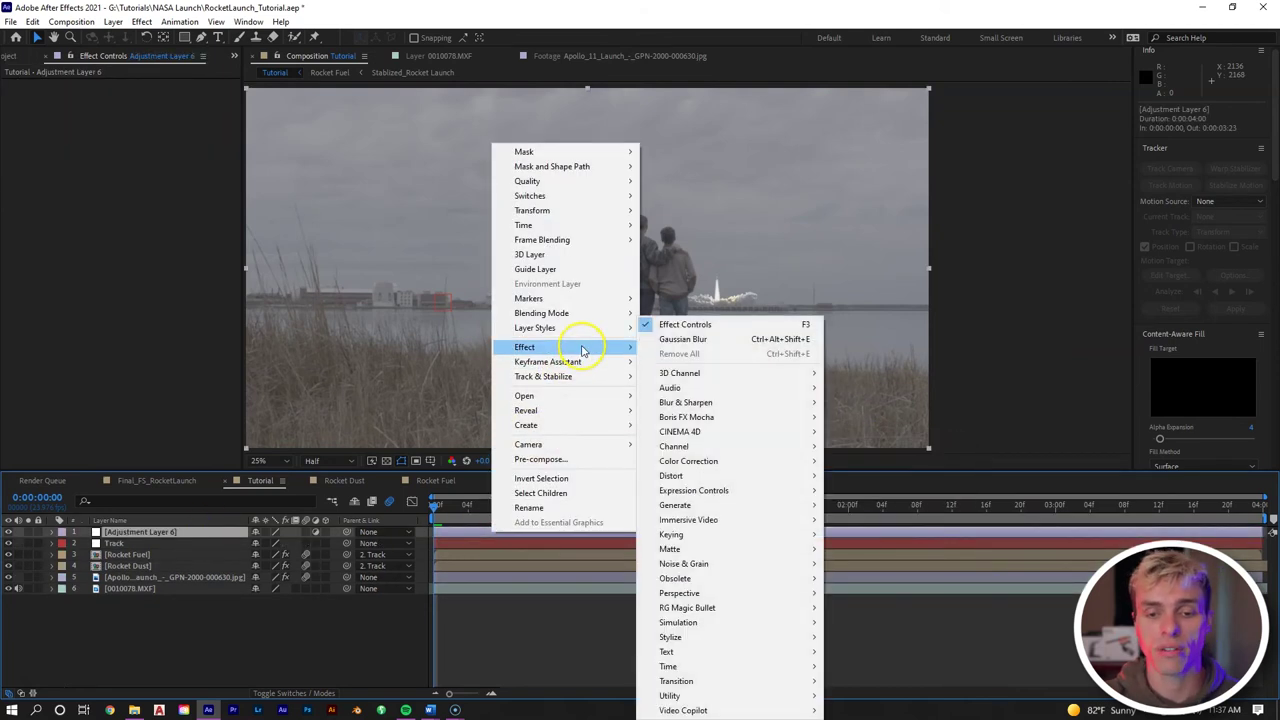
pyautogui.click(768, 506)
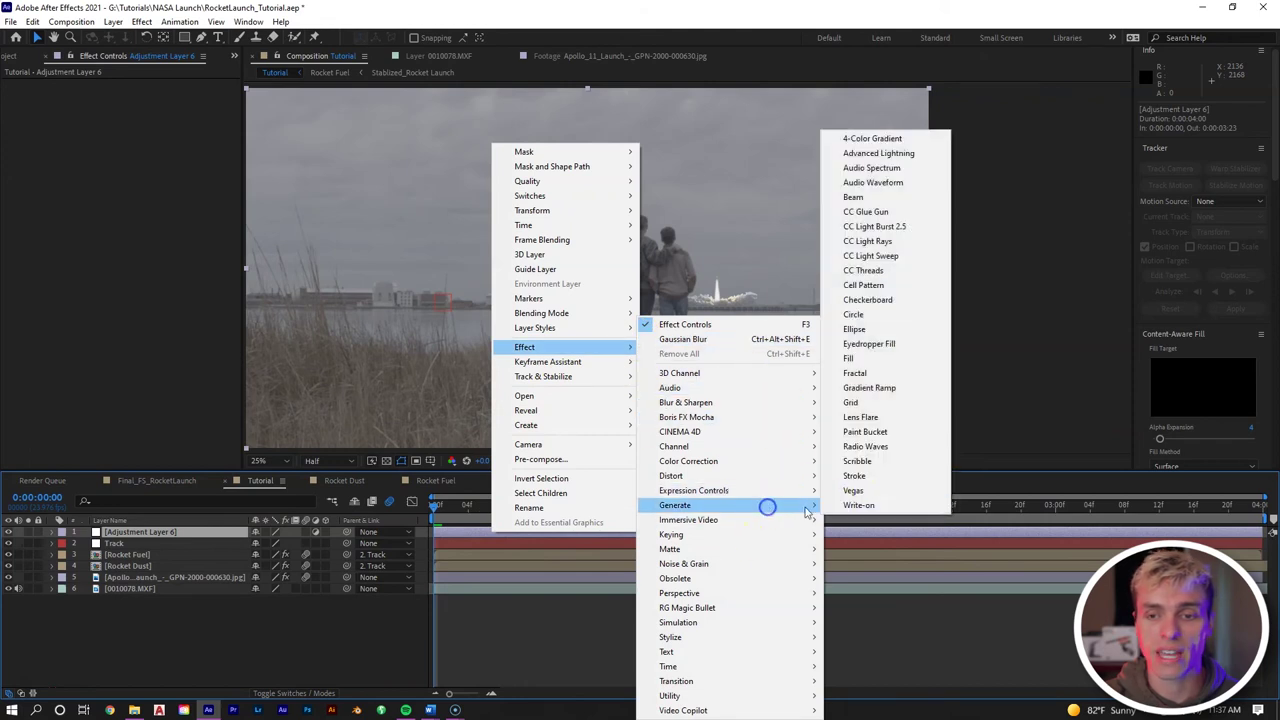
pyautogui.click(860, 417)
pyautogui.click(180, 118)
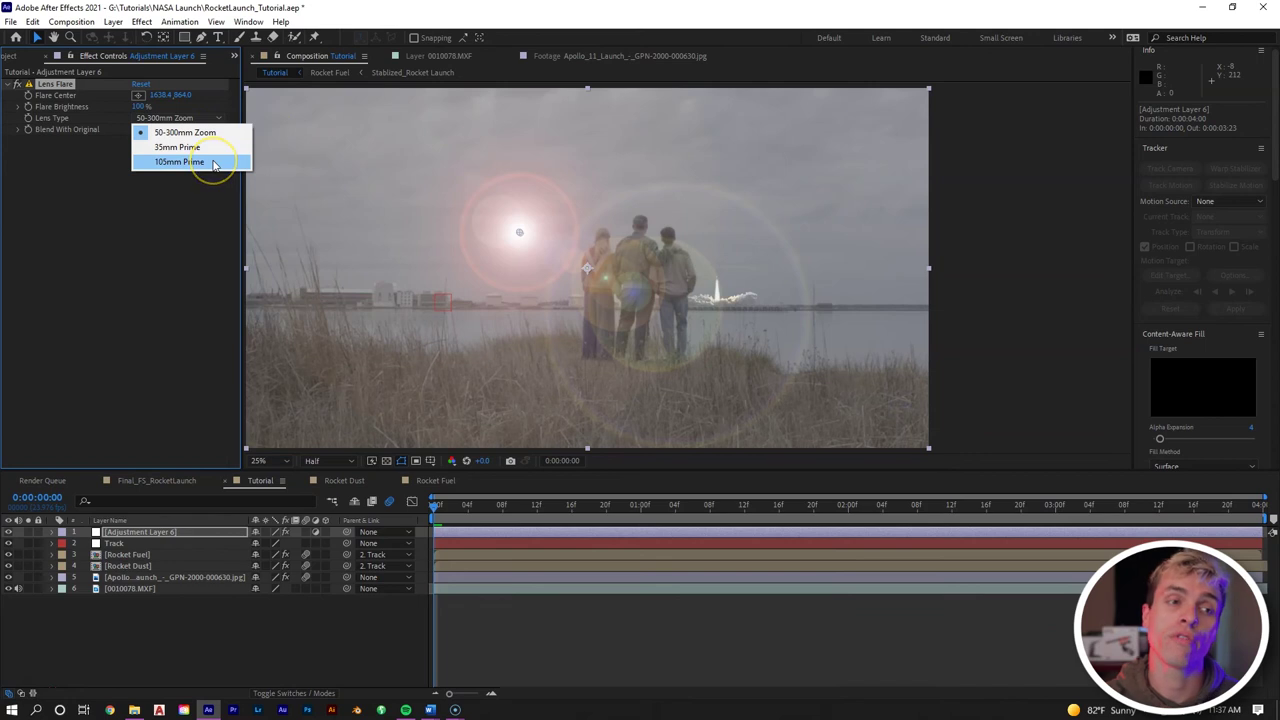
pyautogui.click(213, 164)
pyautogui.click(411, 222)
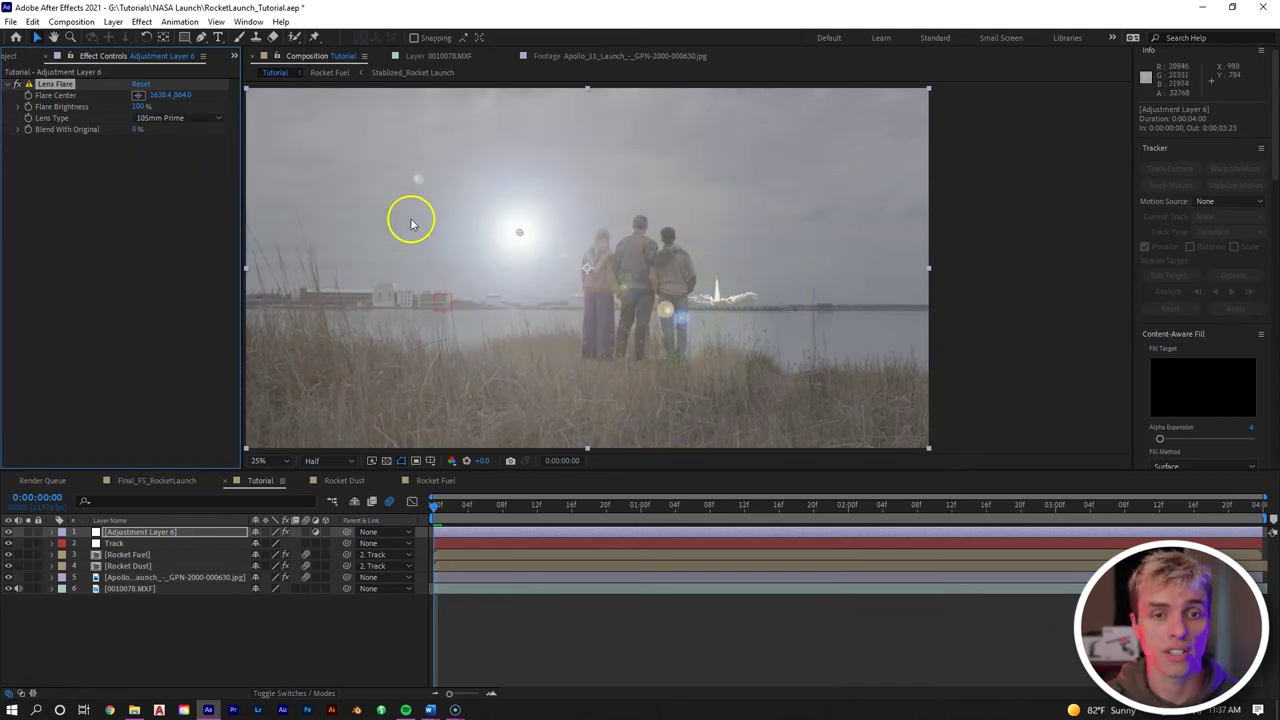
# Step: Place the Flare Center on the rocket's engine at 2825.4, 1155.0, set Flare Brightness to 15%, and start keyframing the center at the first frame
pyautogui.moveTo(518, 234); pyautogui.dragTo(720, 284)
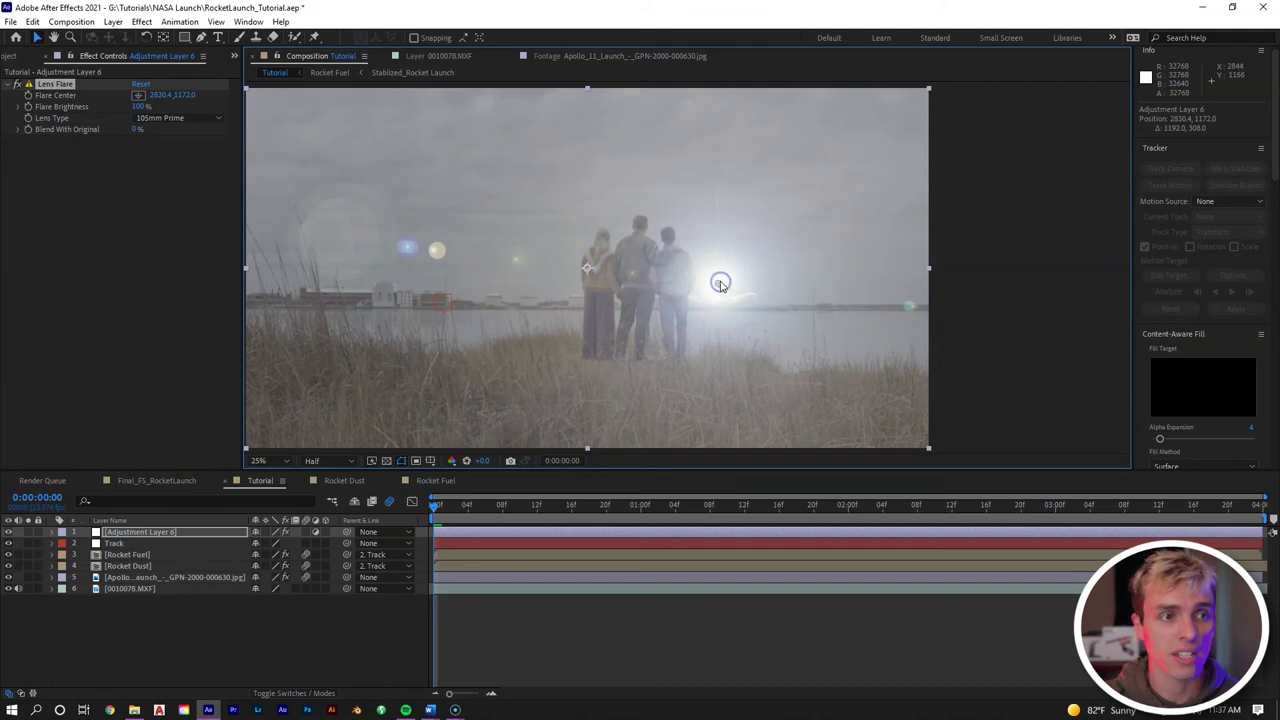
pyautogui.moveTo(142, 107); pyautogui.dragTo(121, 107)
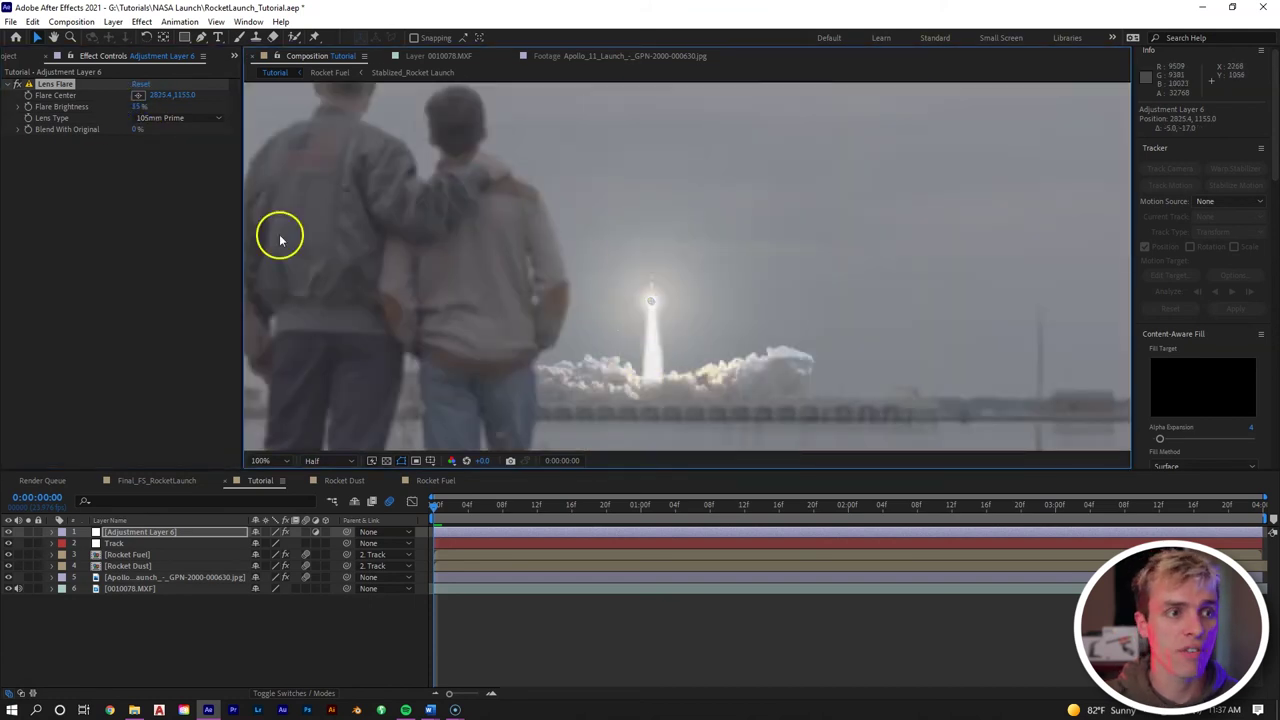
pyautogui.click(28, 95)
pyautogui.click(28, 106)
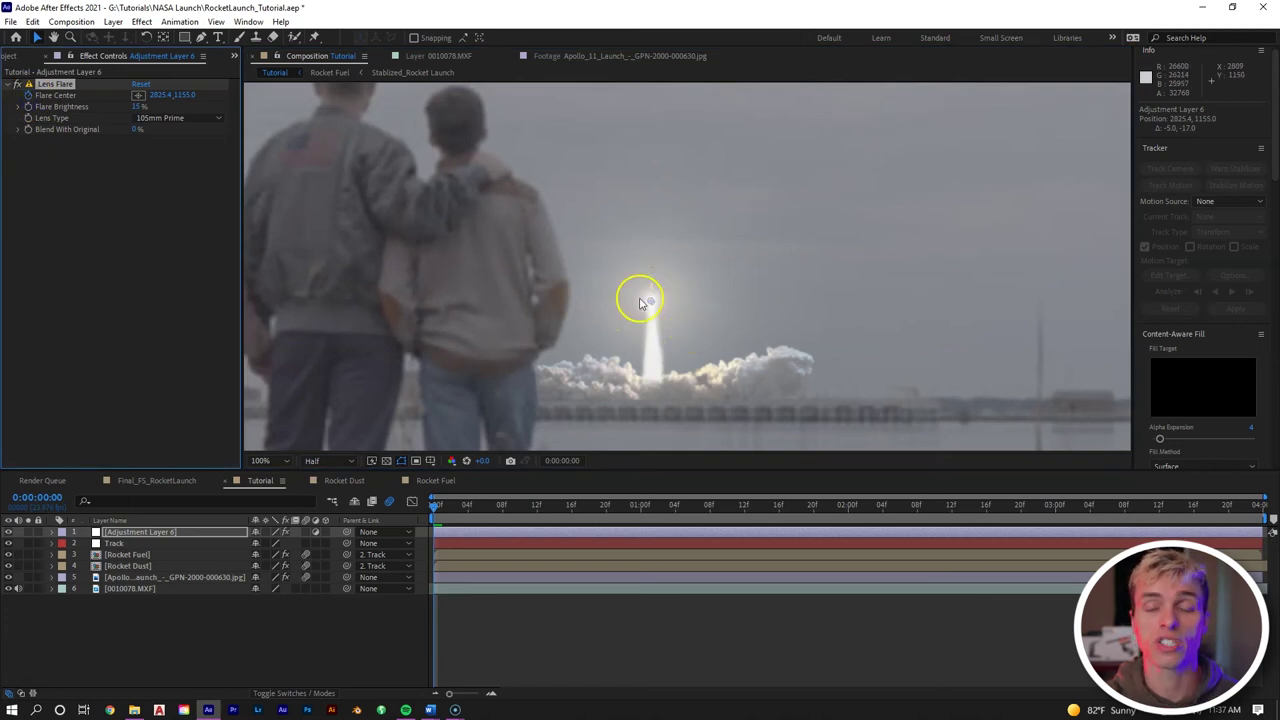
# Step: Keyframe the Flare Center through the shot to follow the rising rocket's engine, reaching about 2815.4, 955.0 at 0:00:03:17
pyautogui.press('pagedown')
pyautogui.press('pagedown')
pyautogui.press('pagedown')
pyautogui.press('pagedown')
pyautogui.press('pagedown')
pyautogui.press('pagedown')
pyautogui.press('pagedown')
pyautogui.press('pagedown')
pyautogui.press('pagedown')
pyautogui.press('pagedown')
pyautogui.press('pagedown')
pyautogui.press('pagedown')
pyautogui.press('pagedown')
pyautogui.press('pagedown')
pyautogui.press('pagedown')
pyautogui.press('pagedown')
pyautogui.press('pagedown')
pyautogui.press('pagedown')
pyautogui.press('pagedown')
pyautogui.press('pagedown')
pyautogui.moveTo(651, 300); pyautogui.dragTo(649, 171)
pyautogui.press('pagedown')
pyautogui.press('pagedown')
pyautogui.press('pagedown')
pyautogui.press('pagedown')
pyautogui.press('pagedown')
pyautogui.press('pagedown')
pyautogui.press('pagedown')
pyautogui.press('pagedown')
pyautogui.press('pagedown')
pyautogui.press('pagedown')
pyautogui.press('pagedown')
pyautogui.press('pagedown')
pyautogui.press('pagedown')
pyautogui.press('pagedown')
pyautogui.press('pagedown')
pyautogui.press('pagedown')
pyautogui.press('pagedown')
pyautogui.press('pagedown')
pyautogui.press('pagedown')
pyautogui.press('pagedown')
pyautogui.press('pagedown')
pyautogui.press('pagedown')
pyautogui.press('pagedown')
pyautogui.press('pagedown')
pyautogui.press('pagedown')
pyautogui.press('pagedown')
pyautogui.press('pagedown')
pyautogui.press('pagedown')
pyautogui.press('pagedown')
pyautogui.press('pagedown')
pyautogui.press('pagedown')
pyautogui.press('pagedown')
pyautogui.press('pagedown')
pyautogui.press('pagedown')
pyautogui.press('pagedown')
pyautogui.press('pagedown')
pyautogui.press('pagedown')
pyautogui.press('pagedown')
pyautogui.press('pagedown')
pyautogui.press('pagedown')
pyautogui.press('pagedown')
pyautogui.press('pagedown')
pyautogui.press('pagedown')
pyautogui.press('pagedown')
pyautogui.press('pagedown')
pyautogui.press('pagedown')
pyautogui.press('pagedown')
pyautogui.press('pagedown')
pyautogui.press('pagedown')
pyautogui.press('pagedown')
pyautogui.press('pagedown')
pyautogui.press('pagedown')
pyautogui.press('pagedown')
pyautogui.press('pagedown')
pyautogui.press('pagedown')
pyautogui.press('pagedown')
pyautogui.press('pagedown')
pyautogui.press('pagedown')
pyautogui.press('pagedown')
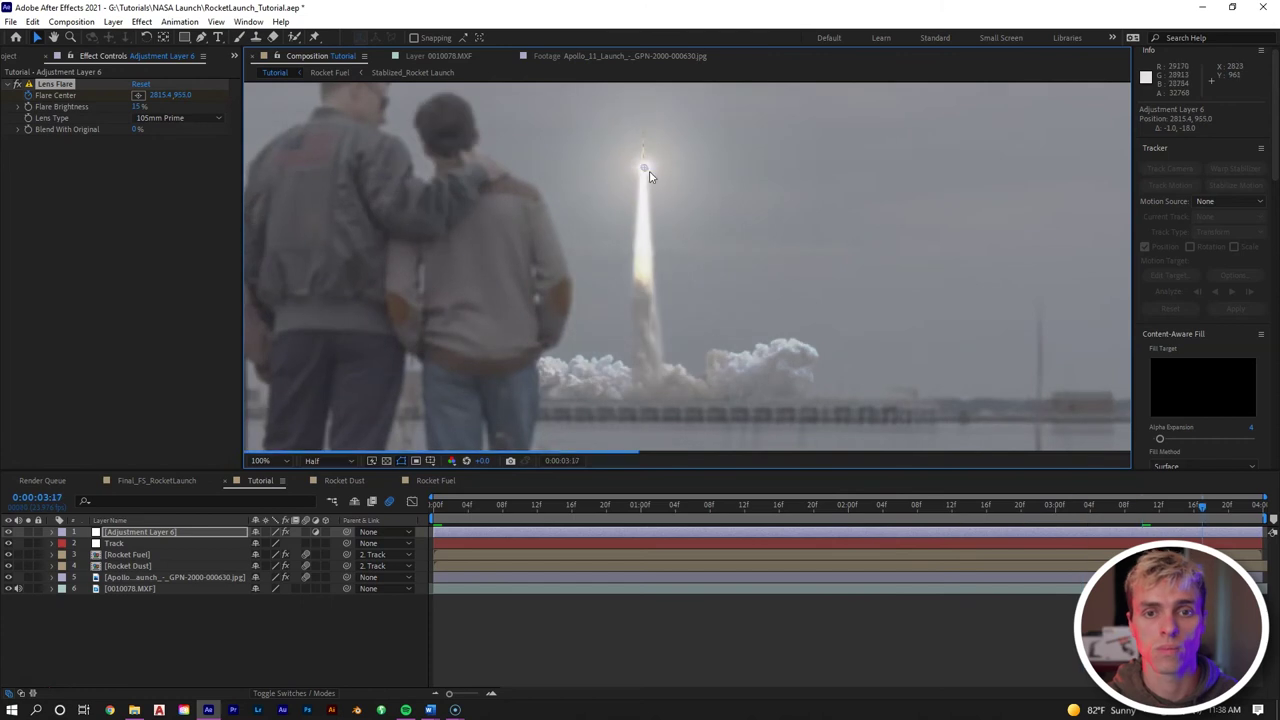
# Step: Save the project and preview the lens flare animation from the first frame
pyautogui.press('Home')
pyautogui.scroll(-2, 774, 257)
pyautogui.click(622, 609)
pyautogui.hotkey('ctrl', 's')
pyautogui.press('space')
pyautogui.press('space')
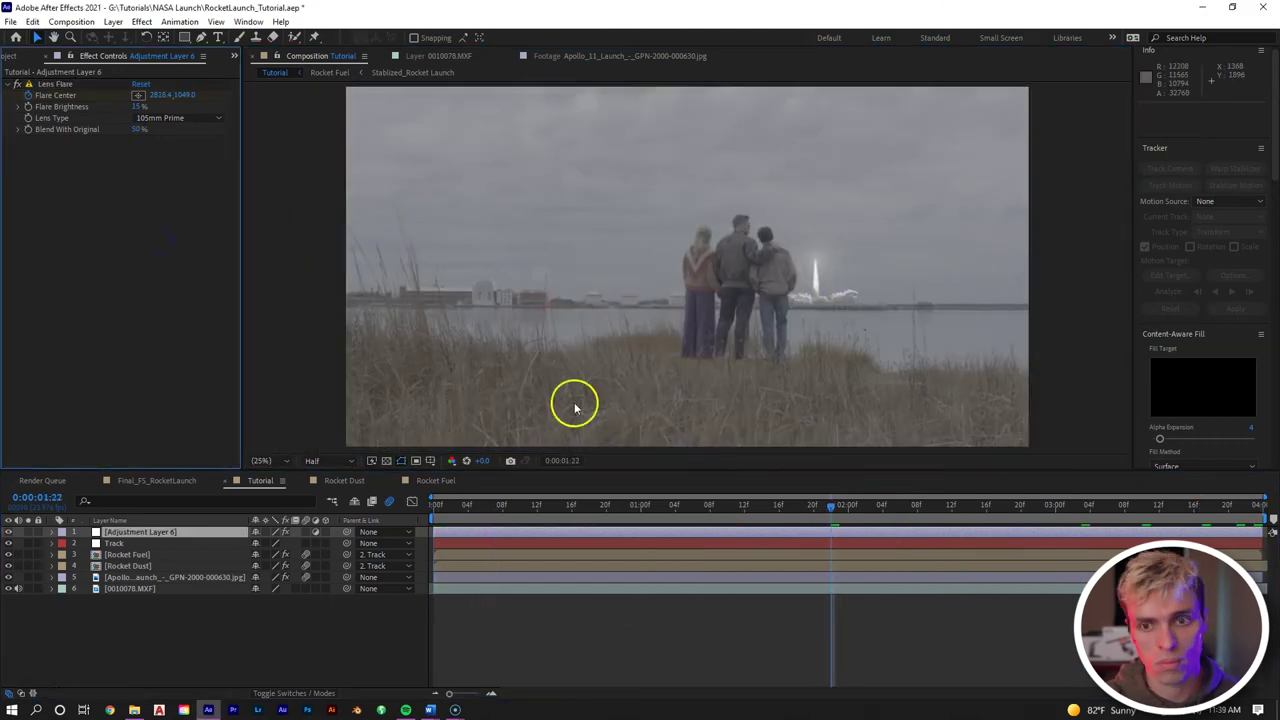
# Step: Refine the Flare Center keyframes along the timeline to sit on the rocket's engine, including 2816.4, 1009.5 at 0:00:02:12, and preview the motion
pyautogui.scroll(4, 816, 285)
pyautogui.press('u')
pyautogui.click(606, 505)
pyautogui.press('k')
pyautogui.moveTo(614, 280); pyautogui.dragTo(611, 274)
pyautogui.press('k')
pyautogui.press('k')
pyautogui.moveTo(610, 224); pyautogui.dragTo(607, 224)
pyautogui.moveTo(770, 507); pyautogui.dragTo(952, 507)
pyautogui.moveTo(601, 150); pyautogui.dragTo(600, 143)
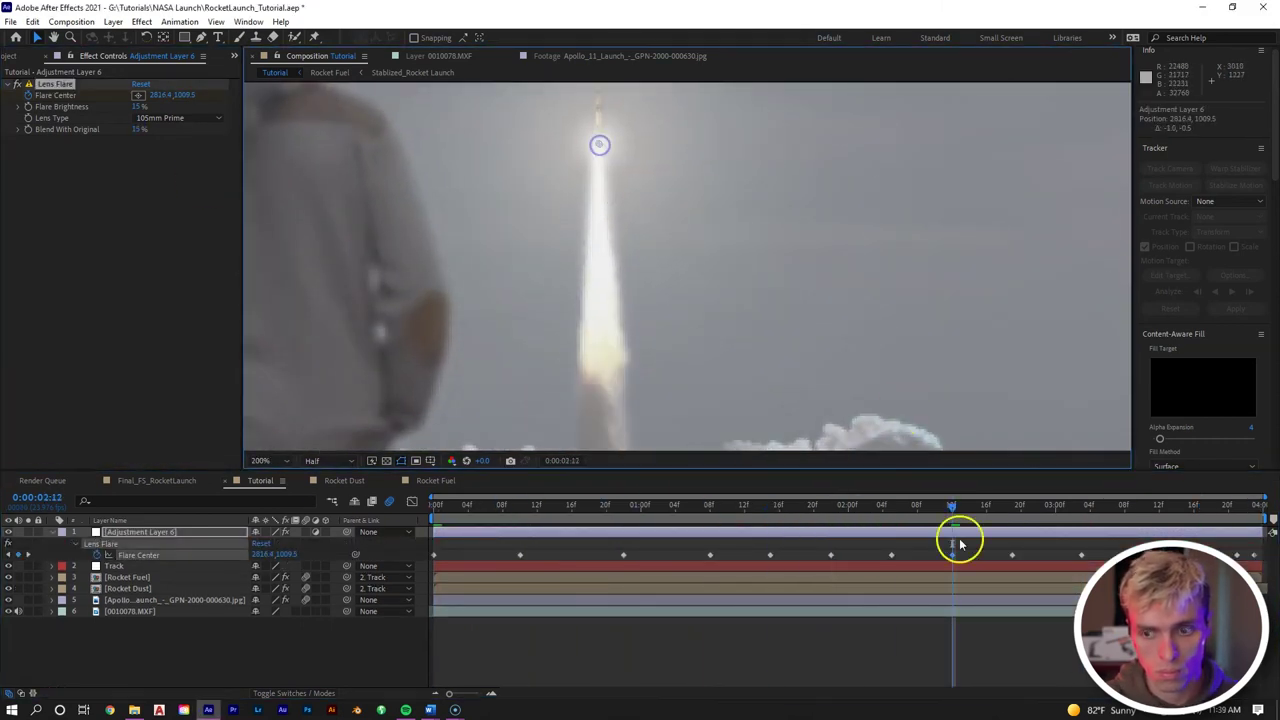
pyautogui.moveTo(960, 543); pyautogui.dragTo(1142, 543)
pyautogui.moveTo(626, 240); pyautogui.dragTo(626, 234)
pyautogui.click(1228, 508)
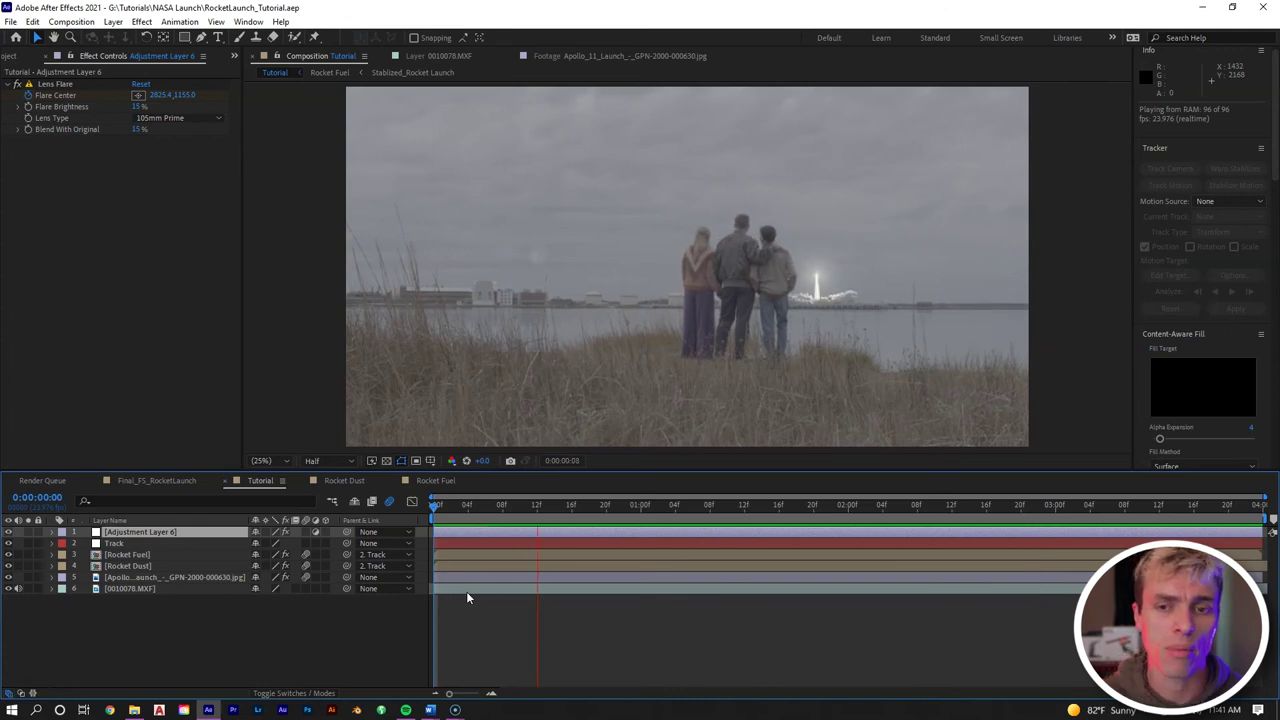
pyautogui.click(495, 540)
pyautogui.press('space')
pyautogui.moveTo(503, 512); pyautogui.dragTo(397, 511)
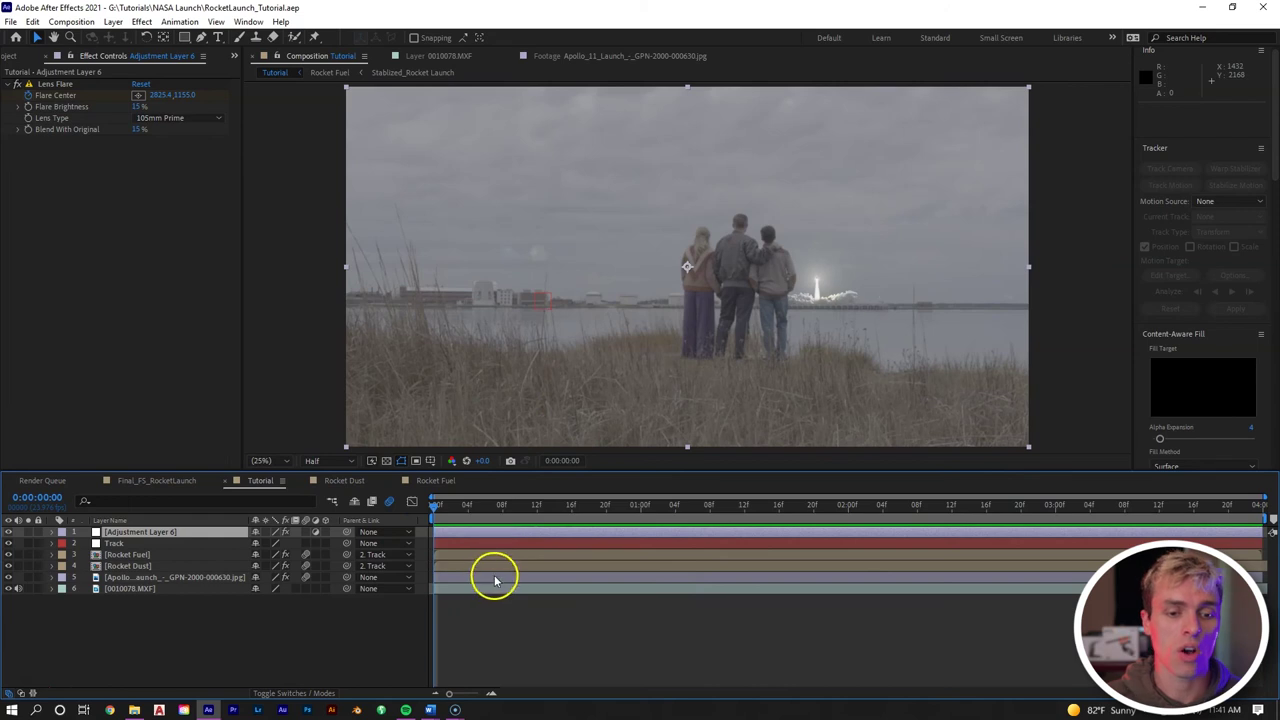
# Step: Pre-compose all six layers into a composition named "Final_Rocket Launch", moving all attributes into it
pyautogui.hotkey('ctrl', 'a')
pyautogui.rightClick(522, 578)
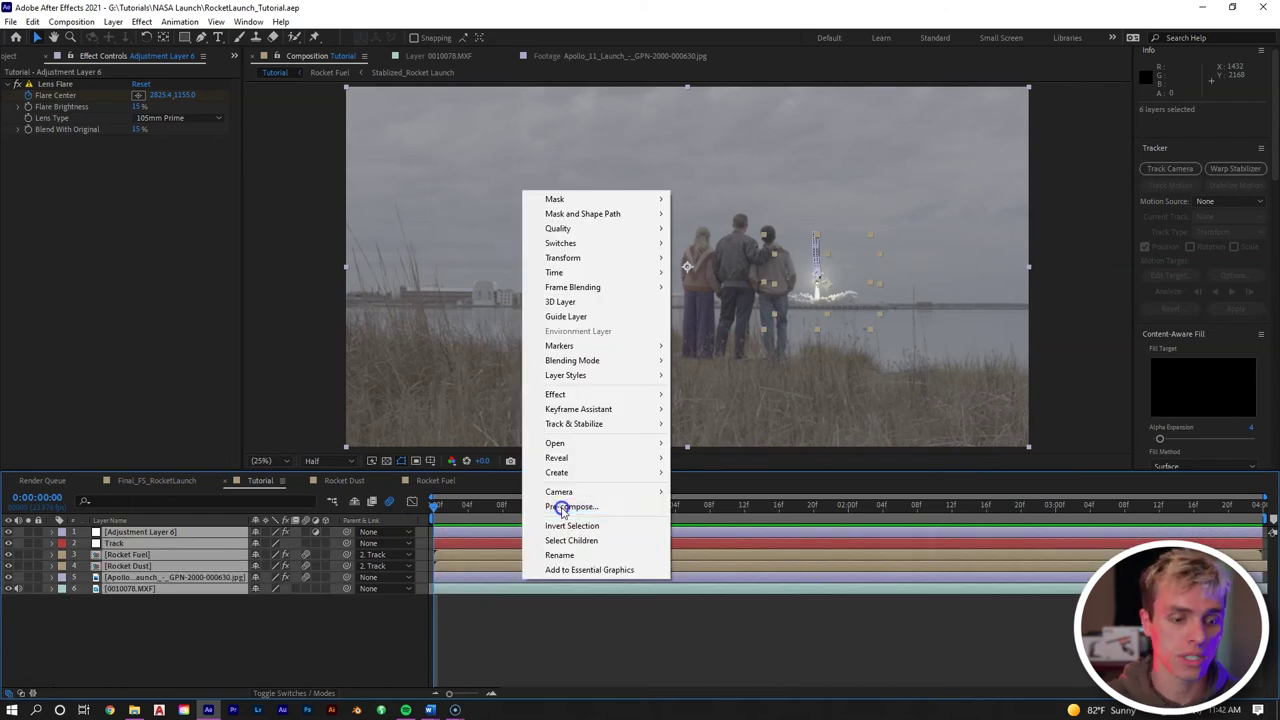
pyautogui.click(568, 507)
pyautogui.write('Final_Rocket')
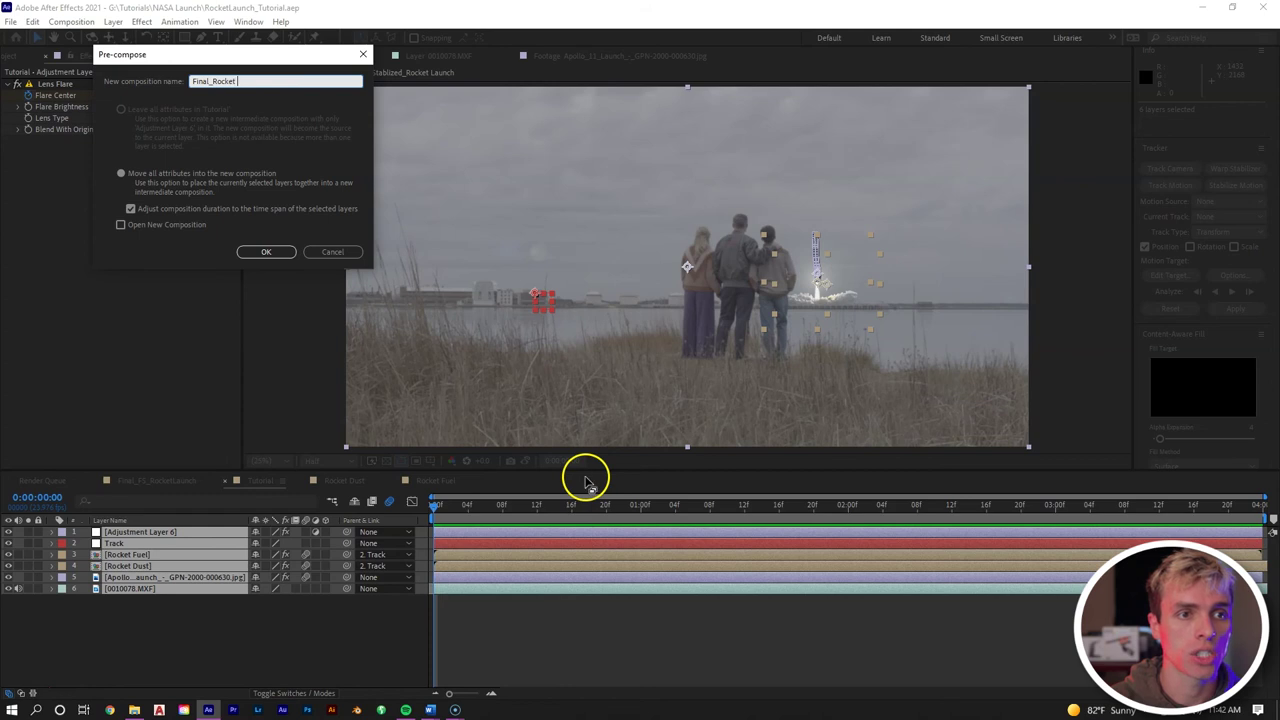
pyautogui.write(' Launch')
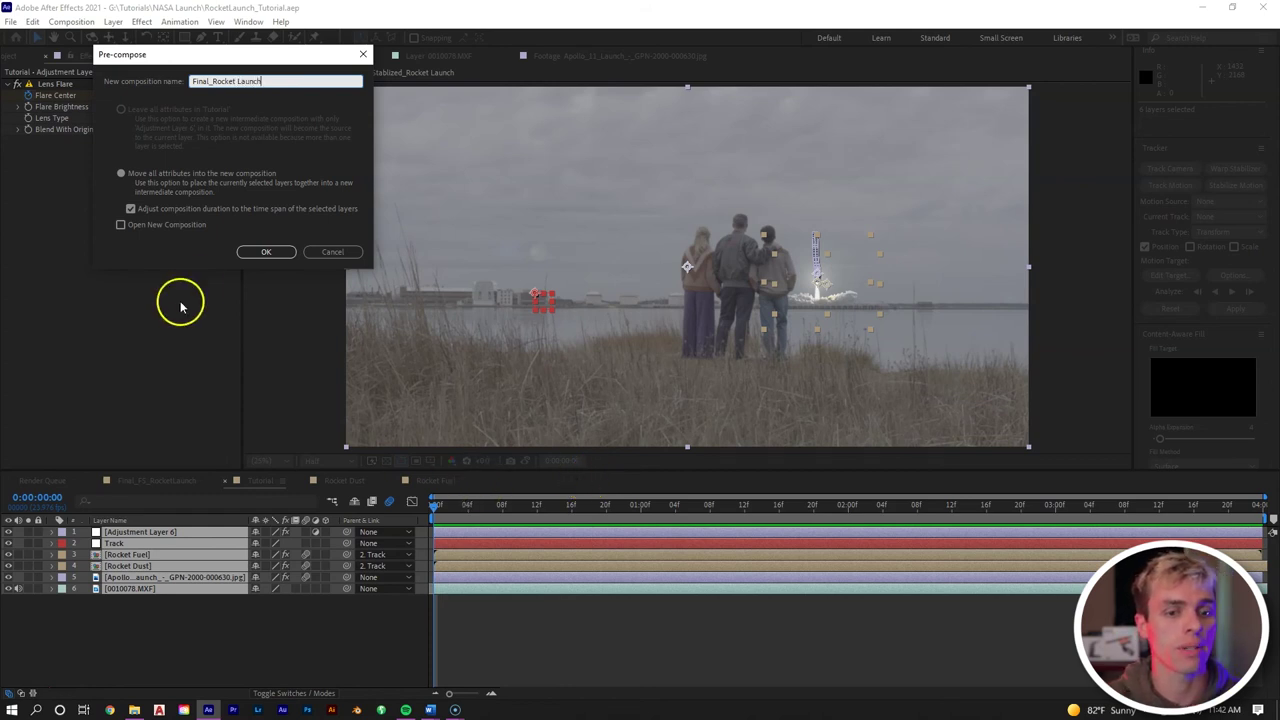
pyautogui.click(264, 252)
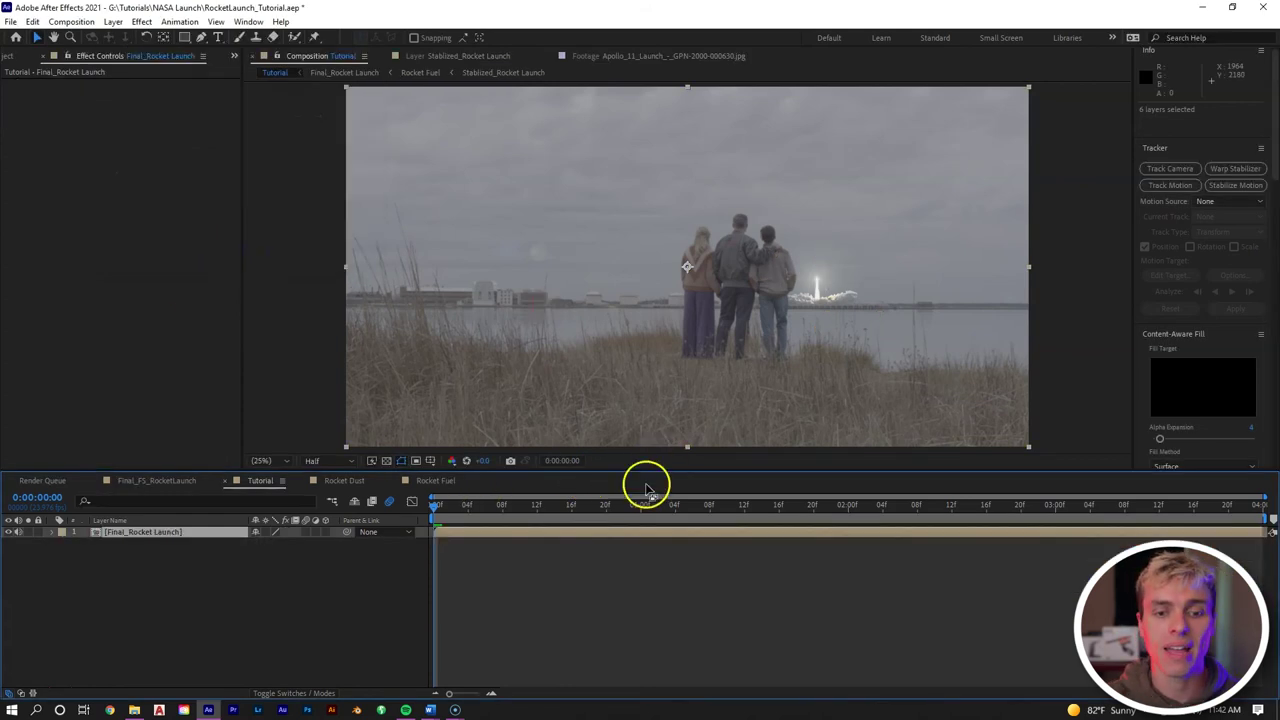
# Step: Set the Final_Rocket Launch layer's Scale to 103%
pyautogui.click(551, 540)
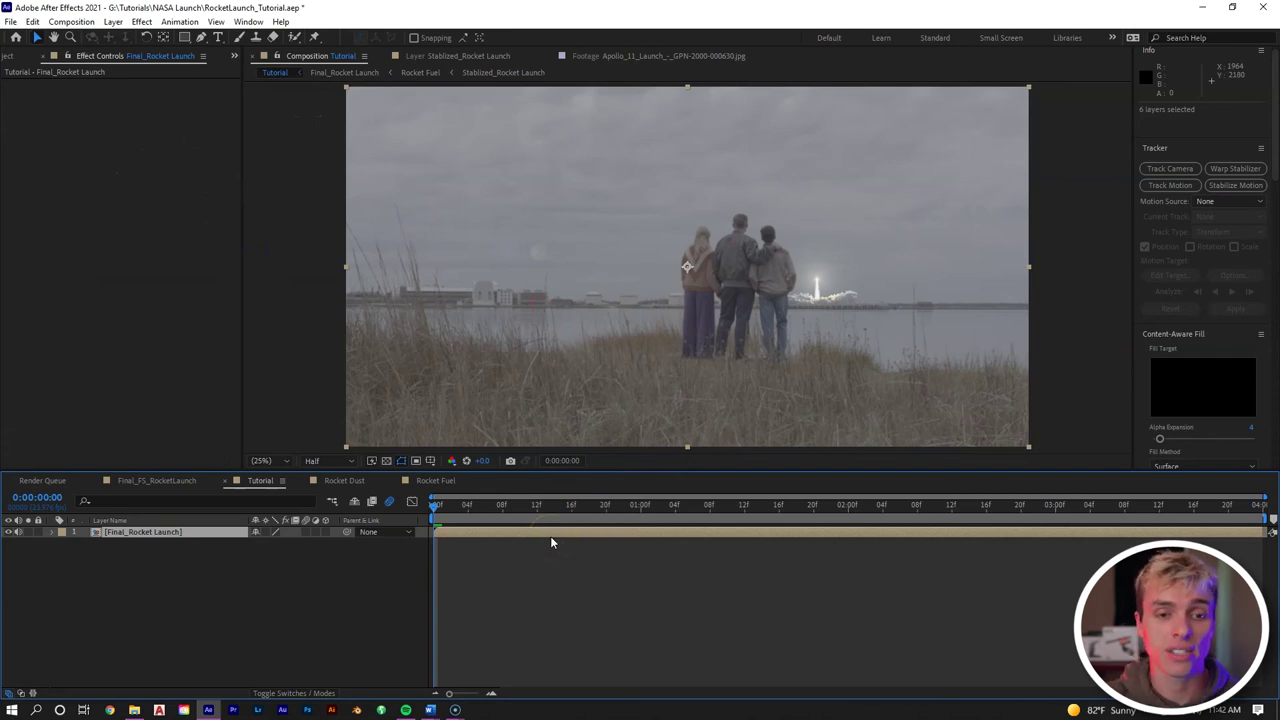
pyautogui.press('s')
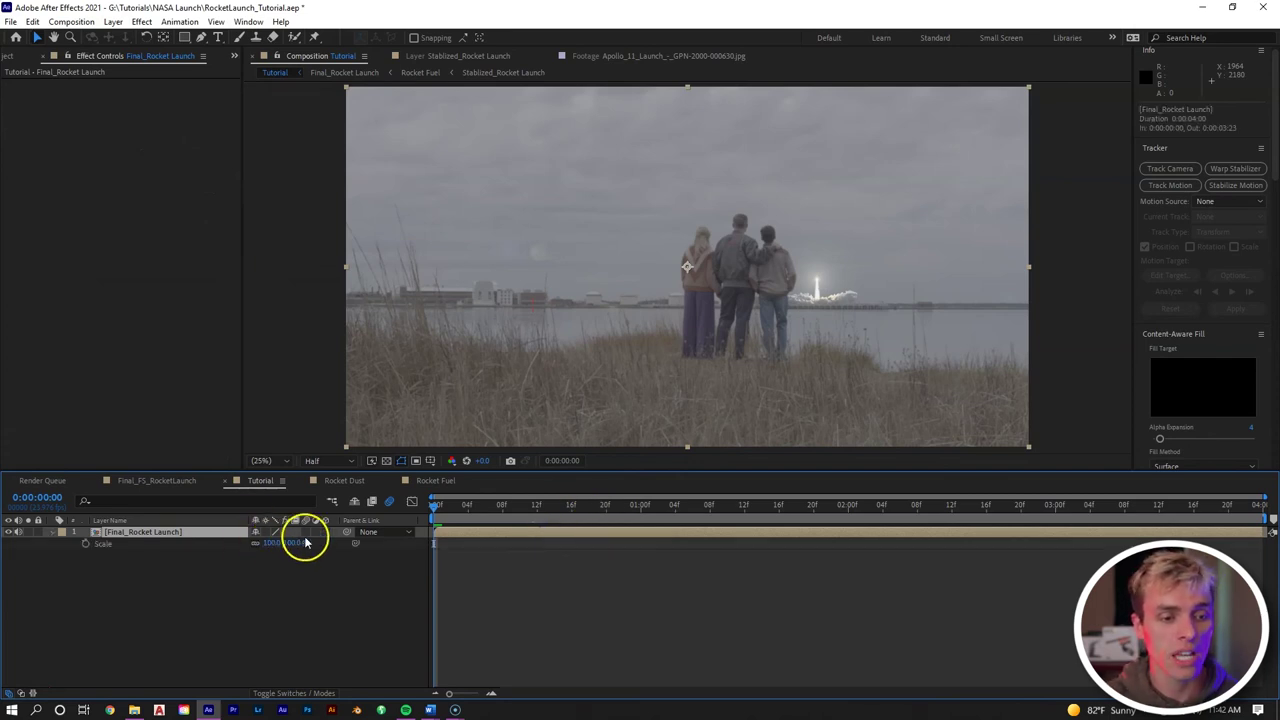
pyautogui.click(292, 543)
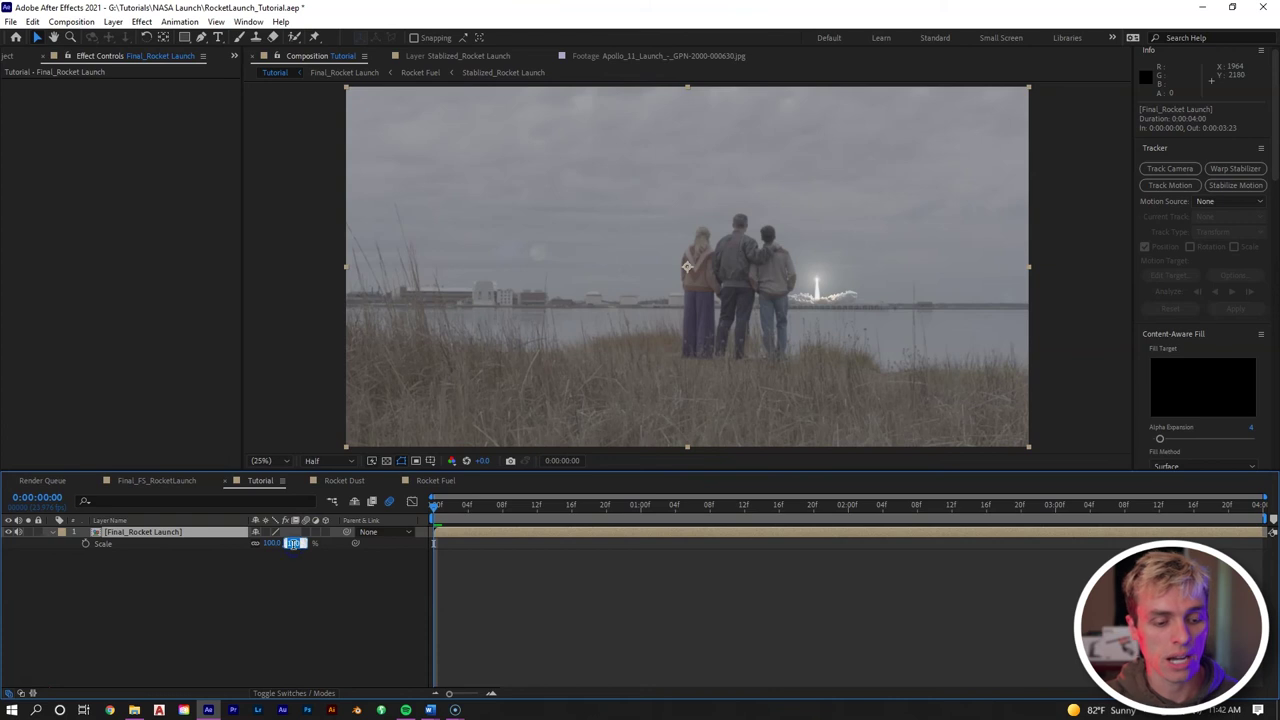
pyautogui.write('103')
pyautogui.click(549, 571)
pyautogui.click(517, 549)
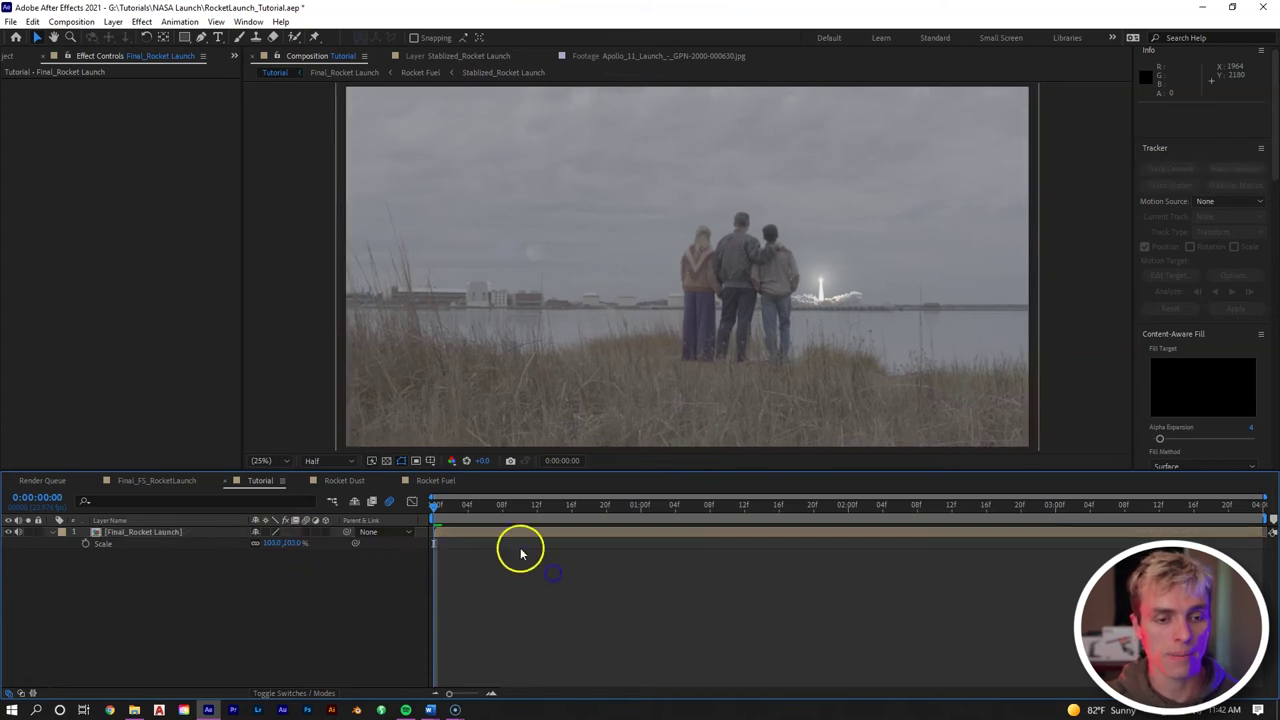
# Step: Add the expression wiggle(3,5) to the Final_Rocket Launch layer's Position
pyautogui.click(477, 543)
pyautogui.click(477, 537)
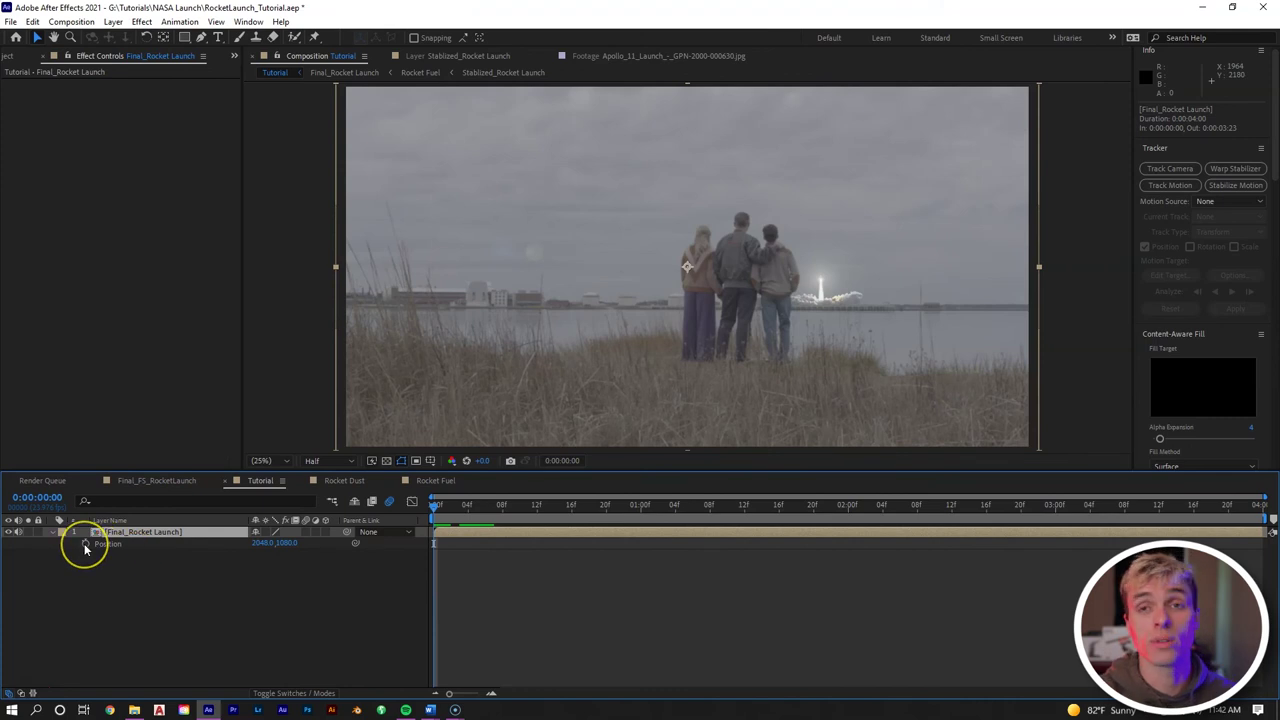
pyautogui.keyDown('alt'); pyautogui.click(85, 543); pyautogui.keyUp('alt')
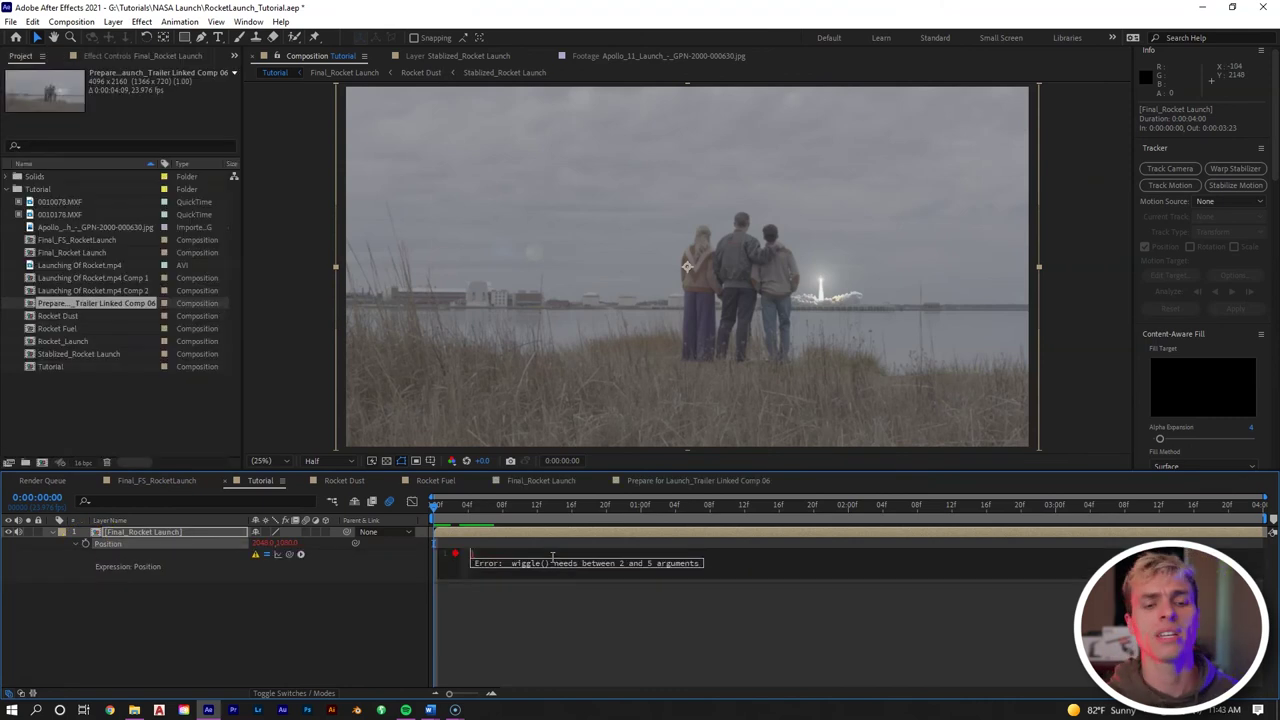
pyautogui.write('wi')
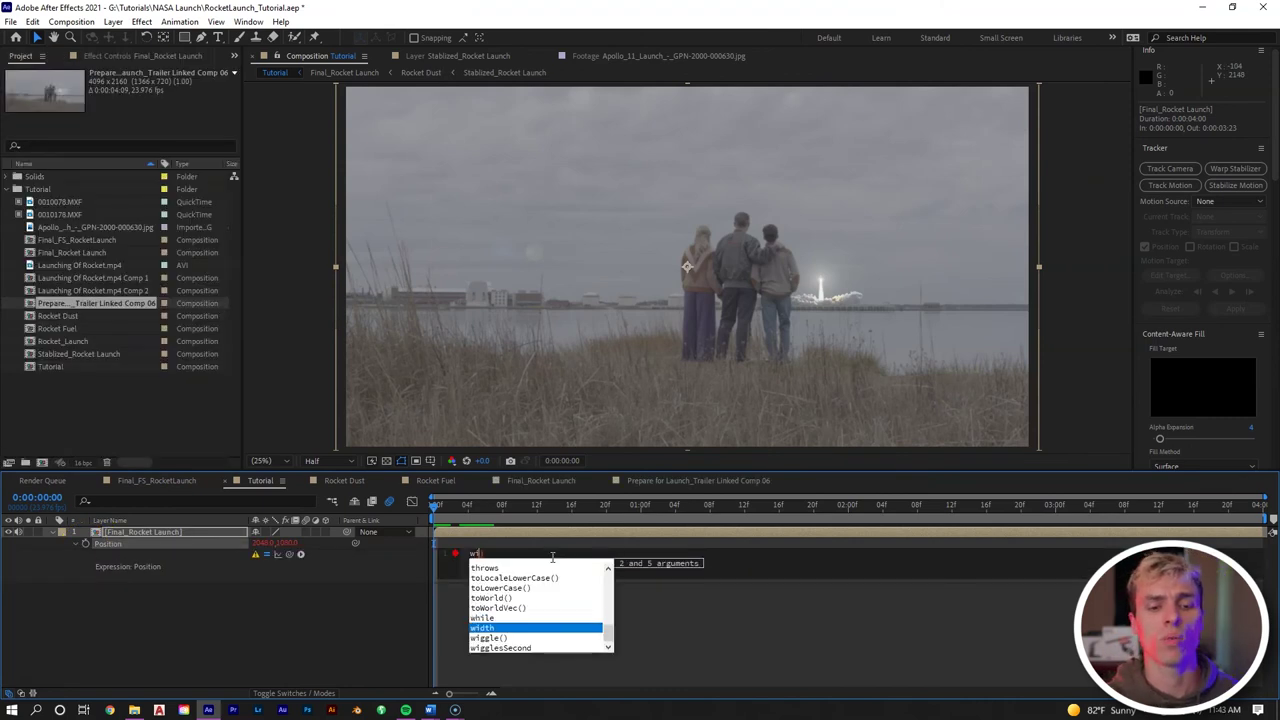
pyautogui.write('ggle(3,5')
pyautogui.click(521, 602)
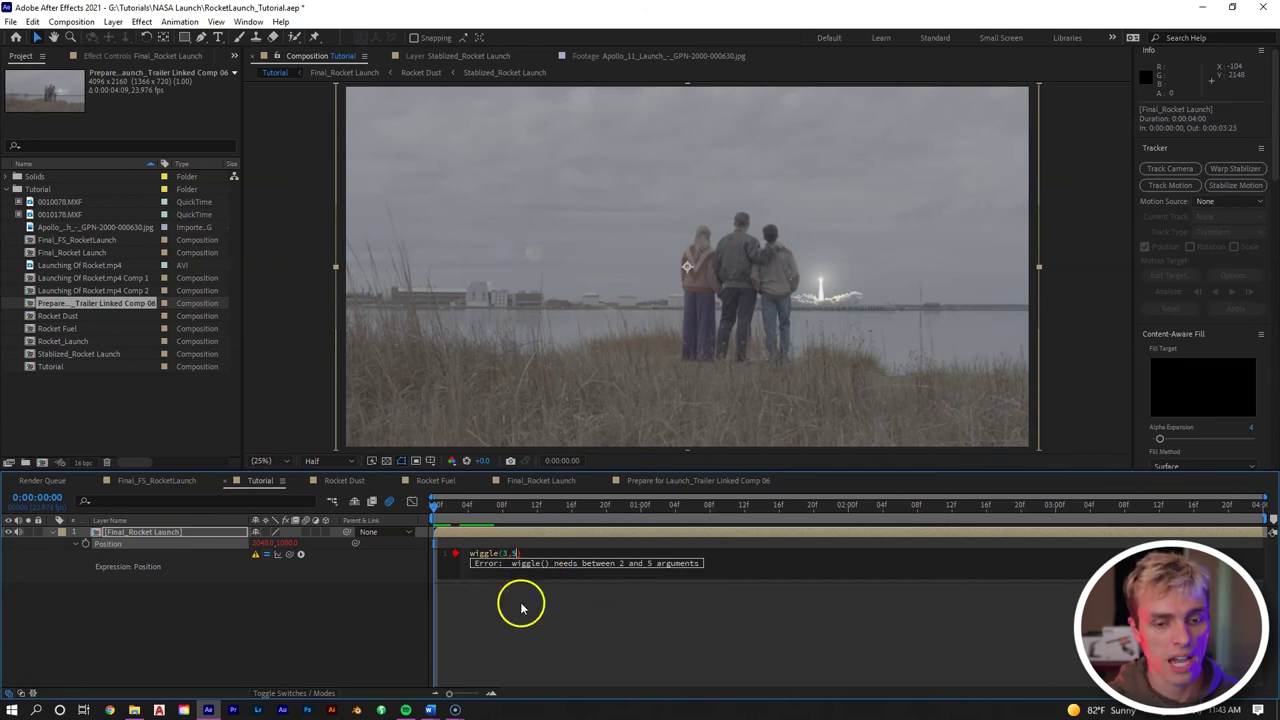
# Step: Enable motion blur on the Final_Rocket Launch layer and preview the camera shake
pyautogui.click(305, 532)
pyautogui.press('space')
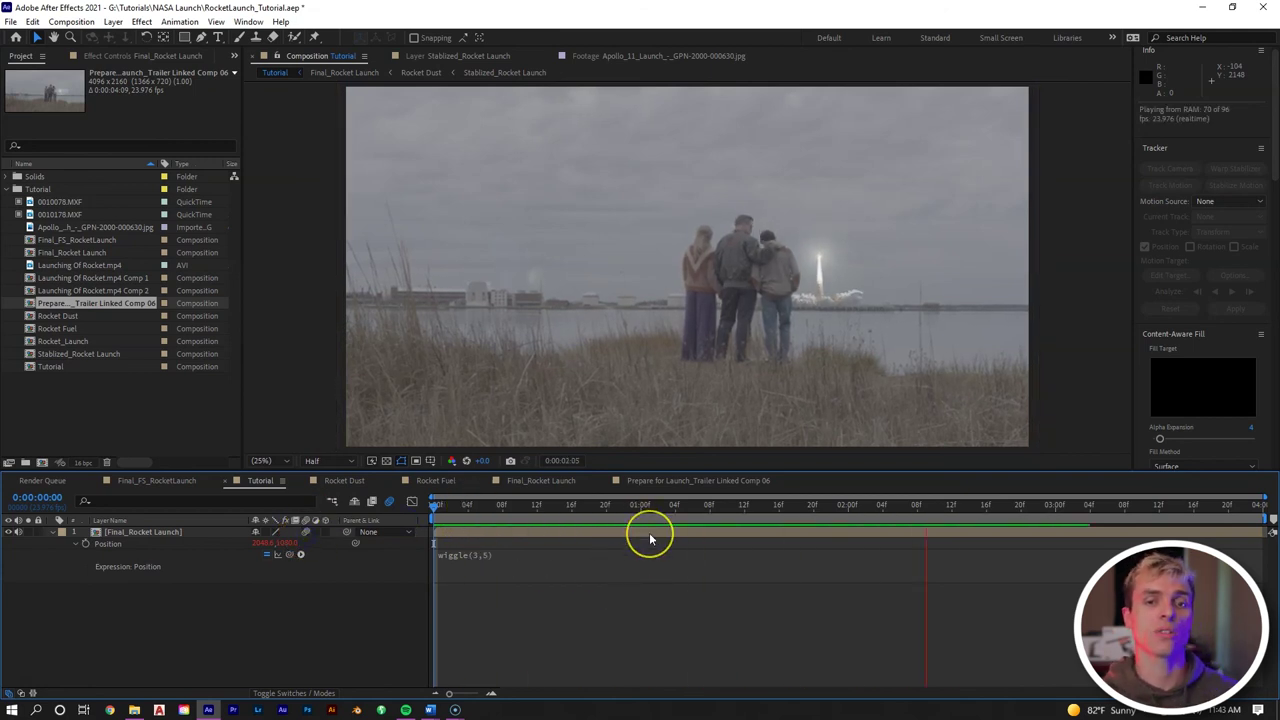
pyautogui.click(649, 538)
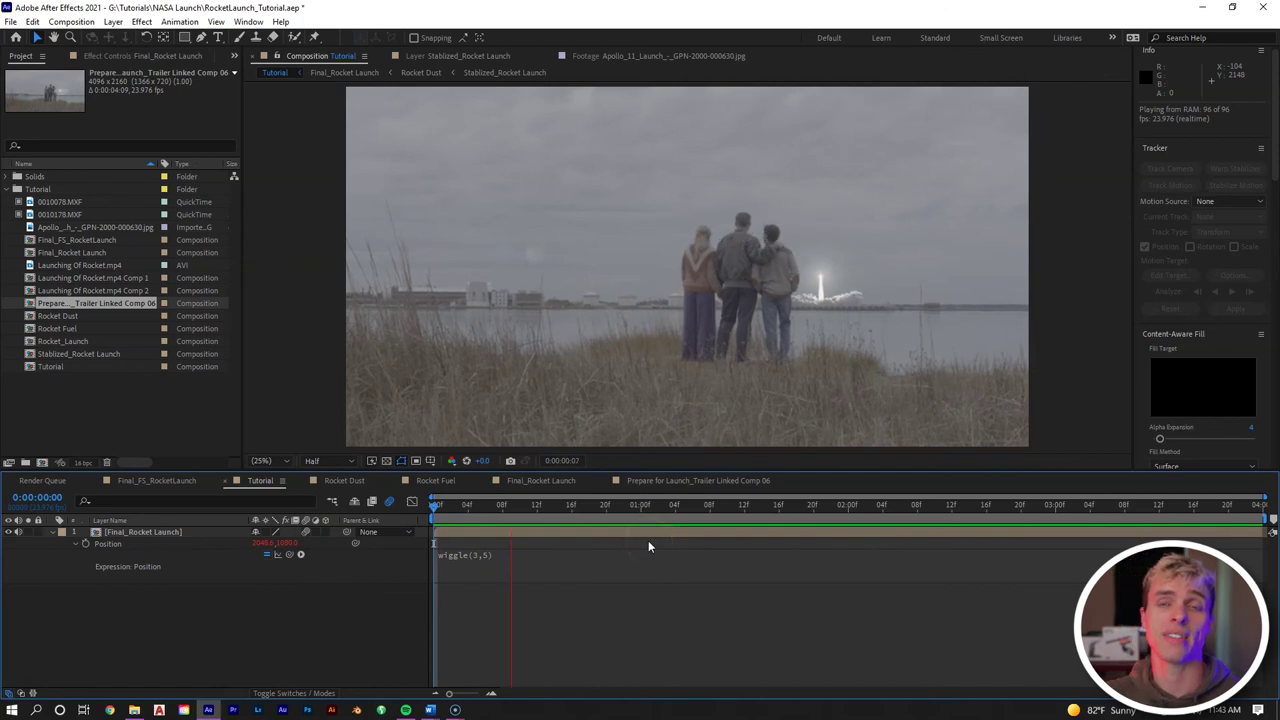